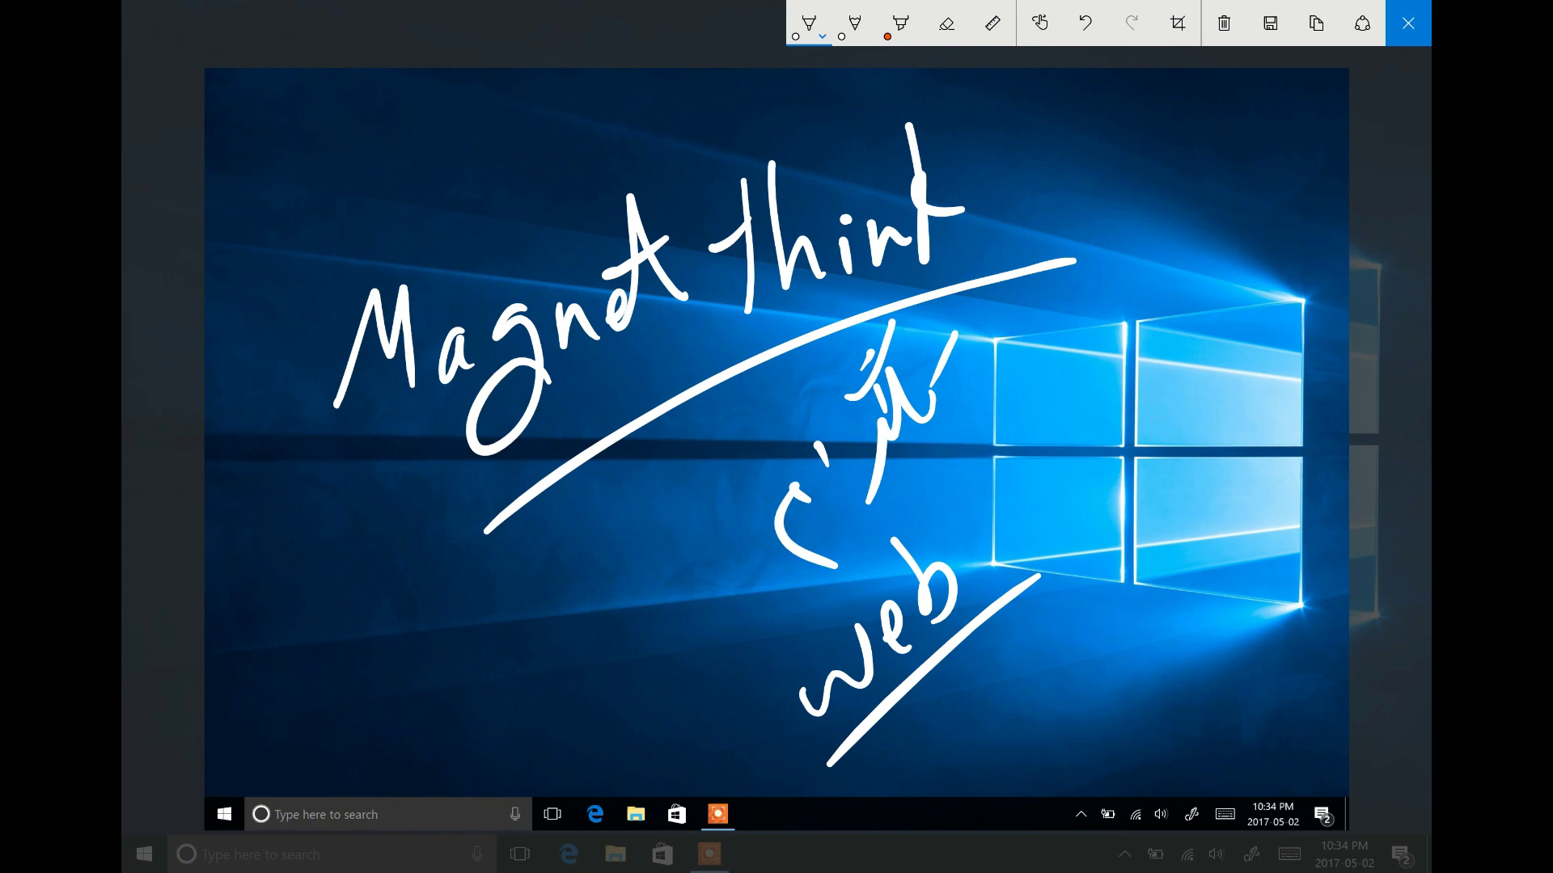
Undo the handwritten Persian strokes between the underlined "Magnet think" title and the word "web" on the desktop sketch.
key("ctrl+z")
key("ctrl+z")
key("ctrl+z")
key("ctrl+z")
key("ctrl+z")
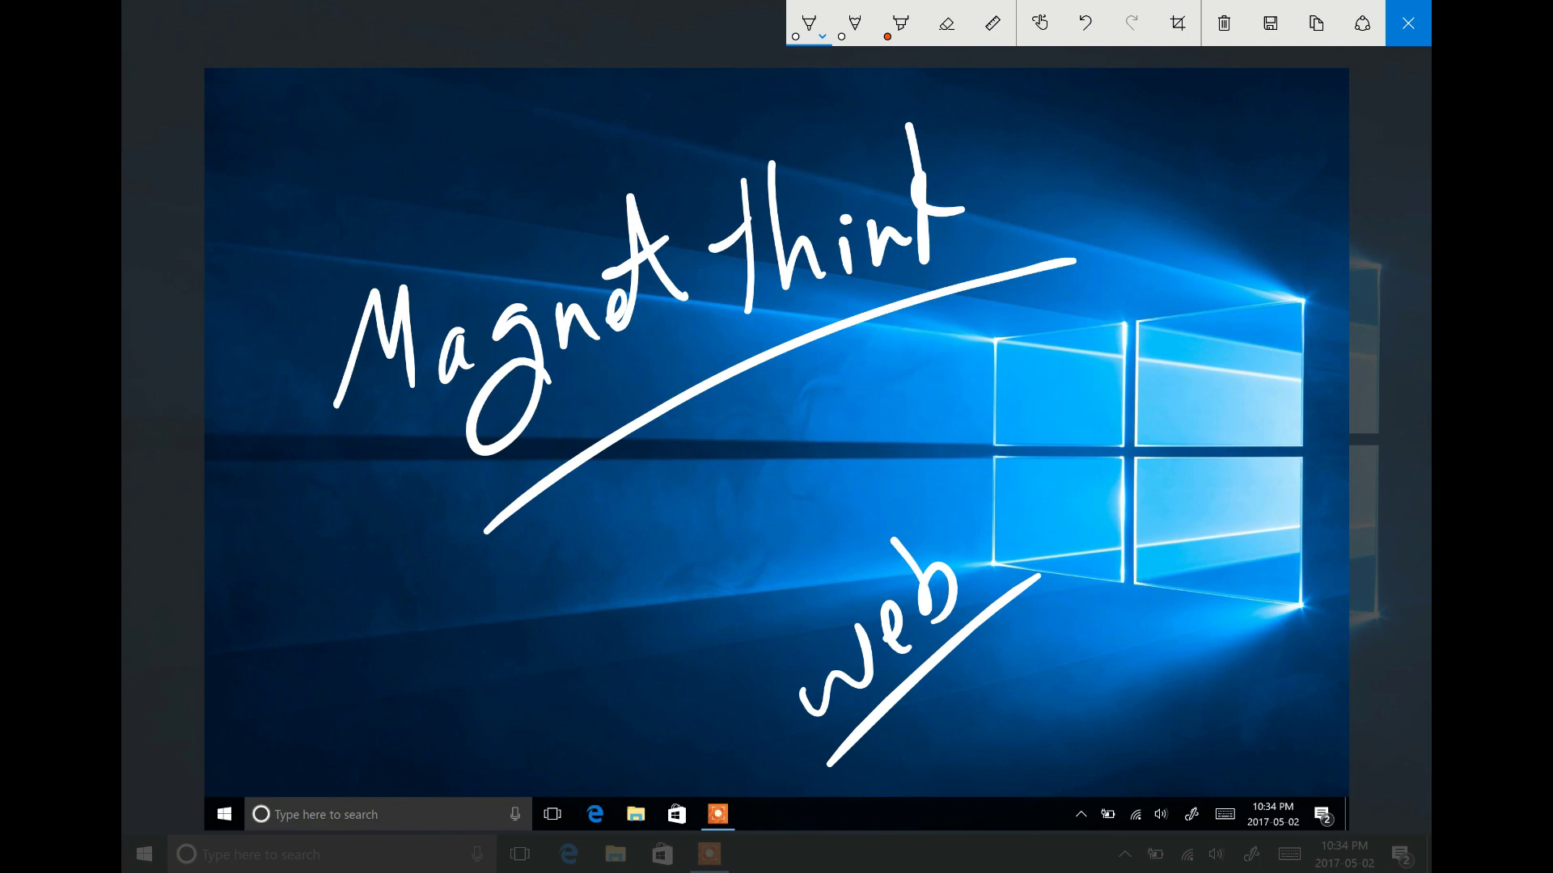
Handwrite a Persian phrase in white between the "Magnet think" title and "web" on the desktop sketch.
mouse_move(901, 400)
left_mouse_down()
mouse_move(916, 400)
mouse_move(861, 420)
mouse_move(841, 535)
left_mouse_up()
left_click_drag(827, 307, 802, 409)
left_click_drag(909, 331, 886, 368)
left_click_drag(764, 412, 881, 525)
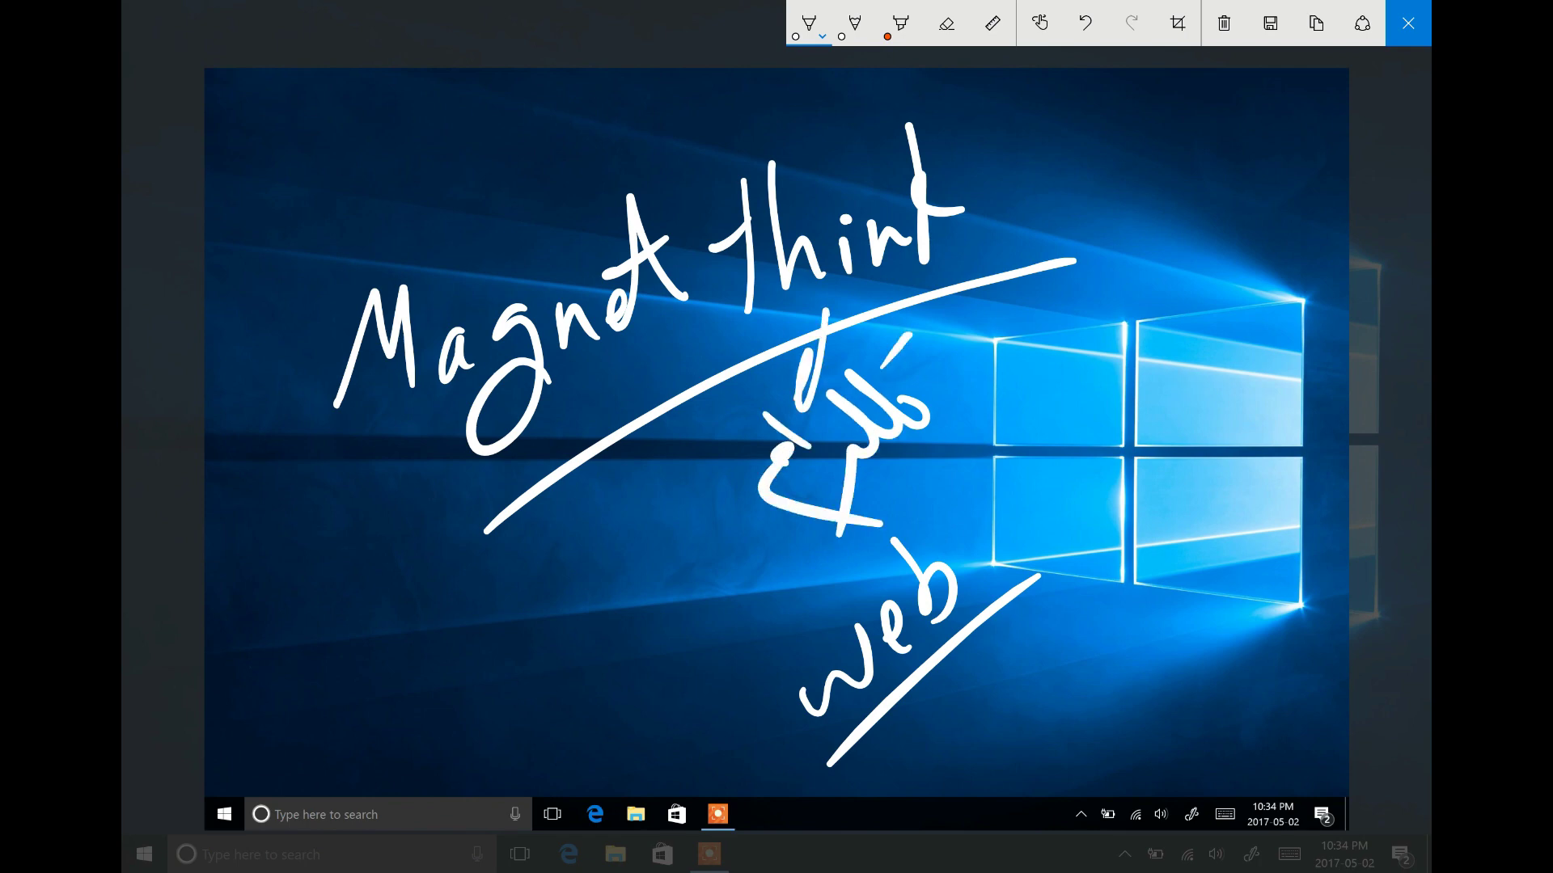
mouse_move(1005, 125)
left_mouse_down()
mouse_move(1021, 120)
mouse_move(1219, 537)
mouse_move(1260, 732)
left_mouse_up()
mouse_move(1286, 631)
left_mouse_down()
mouse_move(1298, 724)
mouse_move(1233, 752)
left_mouse_up()
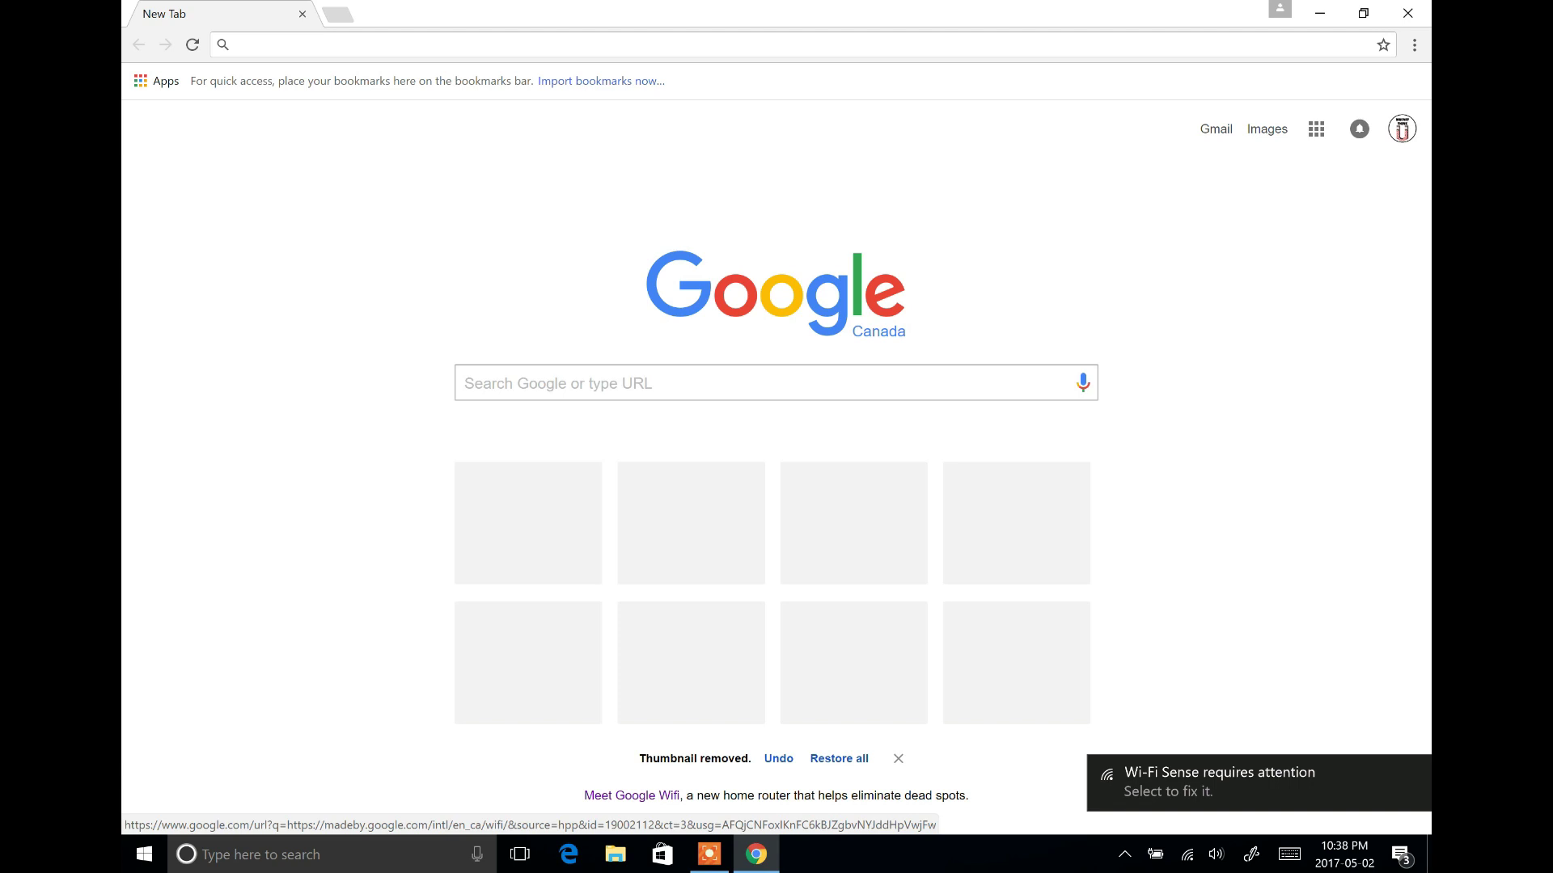
Capture the new browser tab as a screen sketch, circle the address bar with a red pen, and close the sketch.
left_click(303, 45)
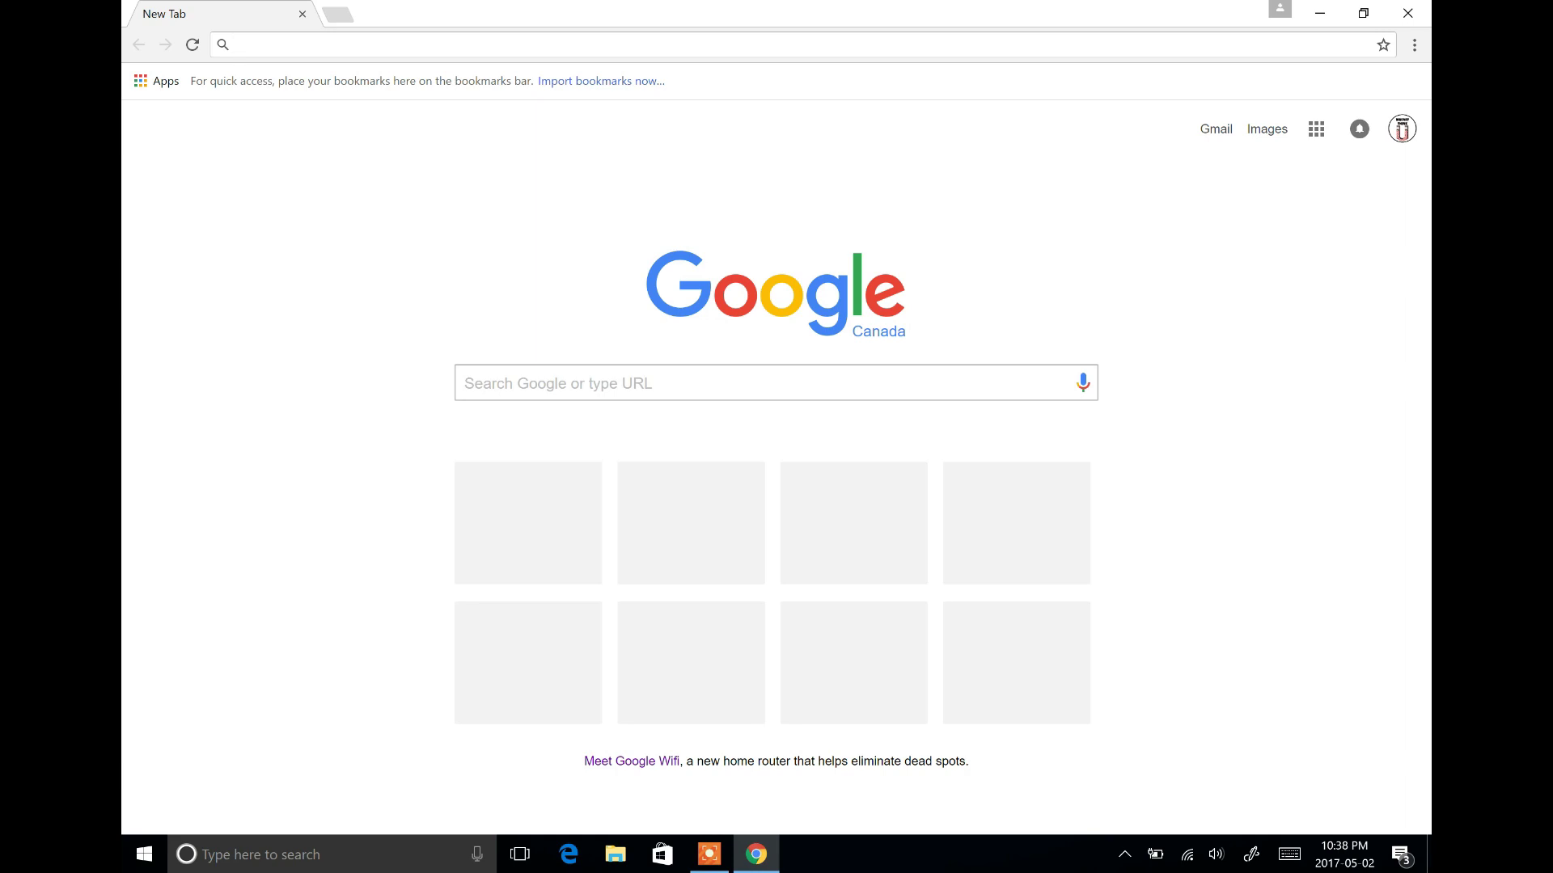
key("super+F19")
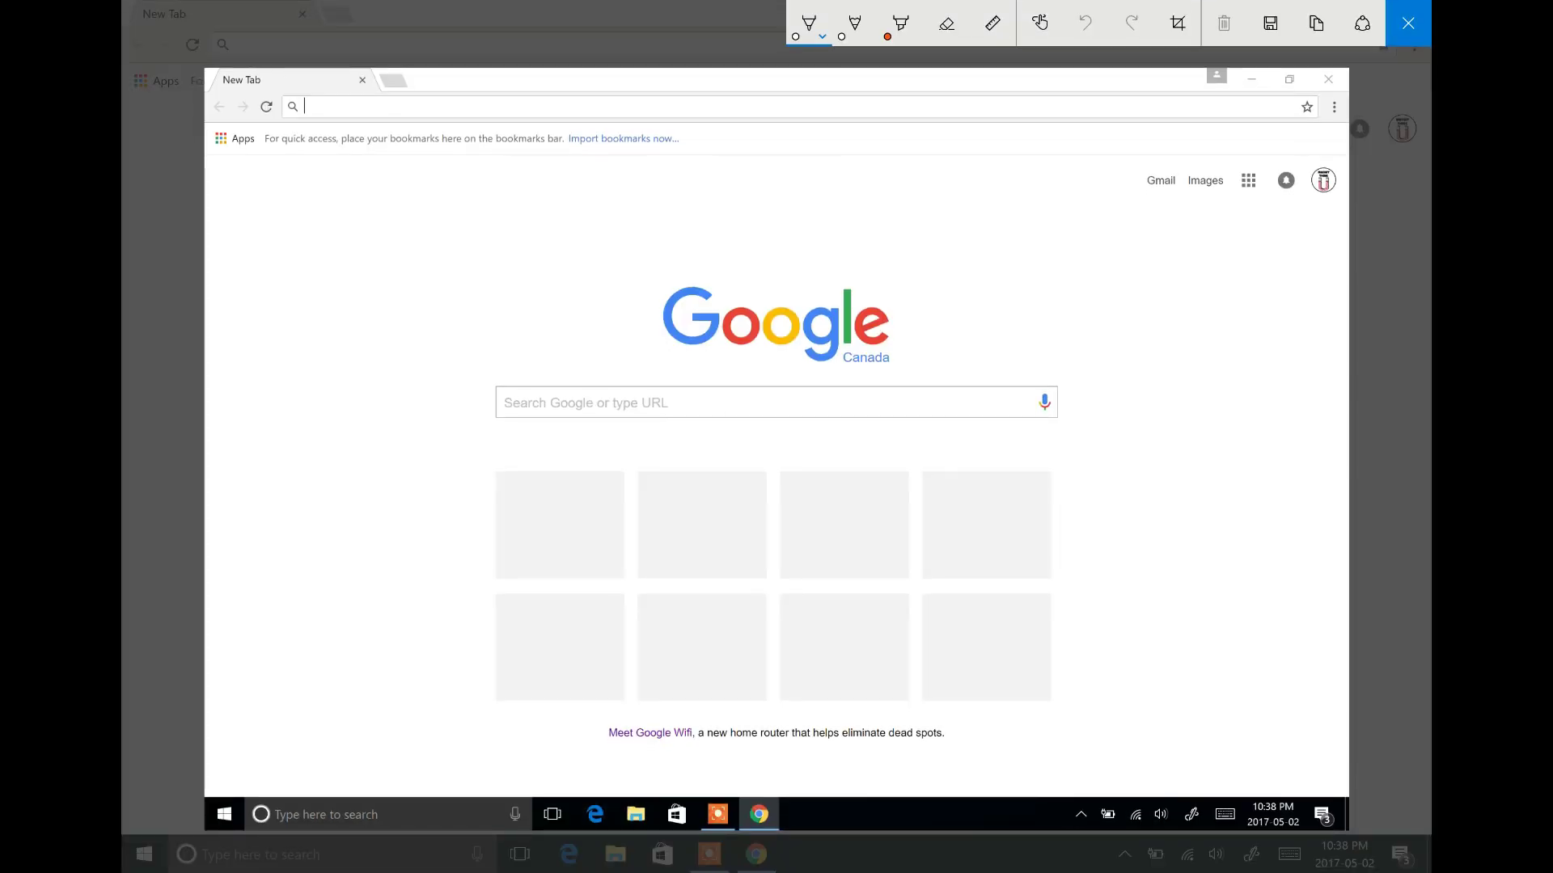
left_click(809, 23)
left_click(733, 161)
mouse_move(316, 82)
left_mouse_down()
mouse_move(507, 74)
mouse_move(865, 102)
mouse_move(516, 152)
mouse_move(285, 104)
mouse_move(336, 79)
left_mouse_up()
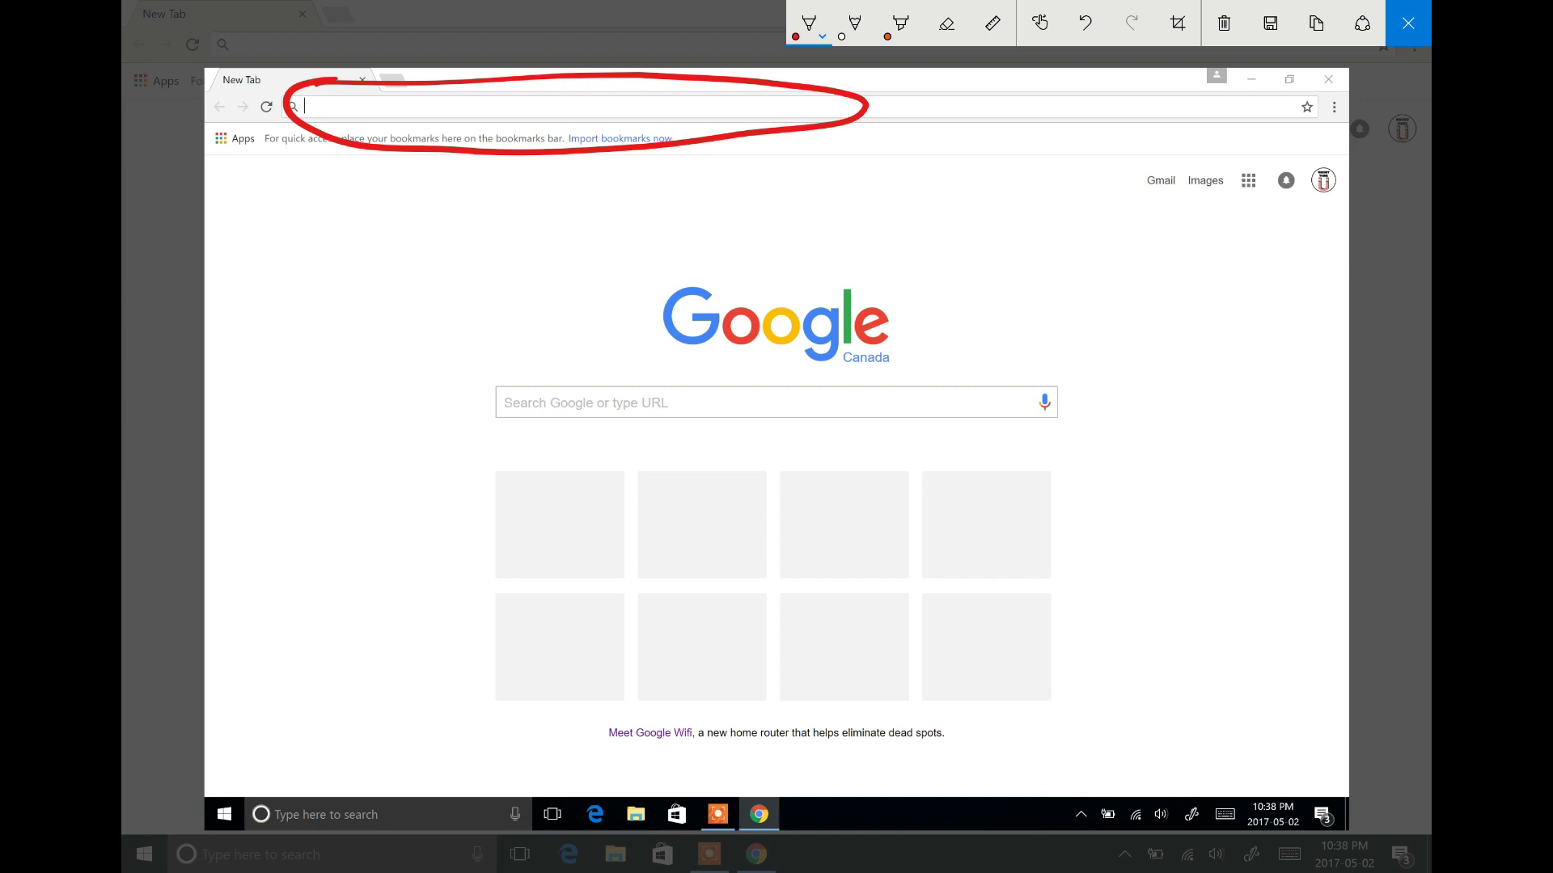
left_click(1407, 22)
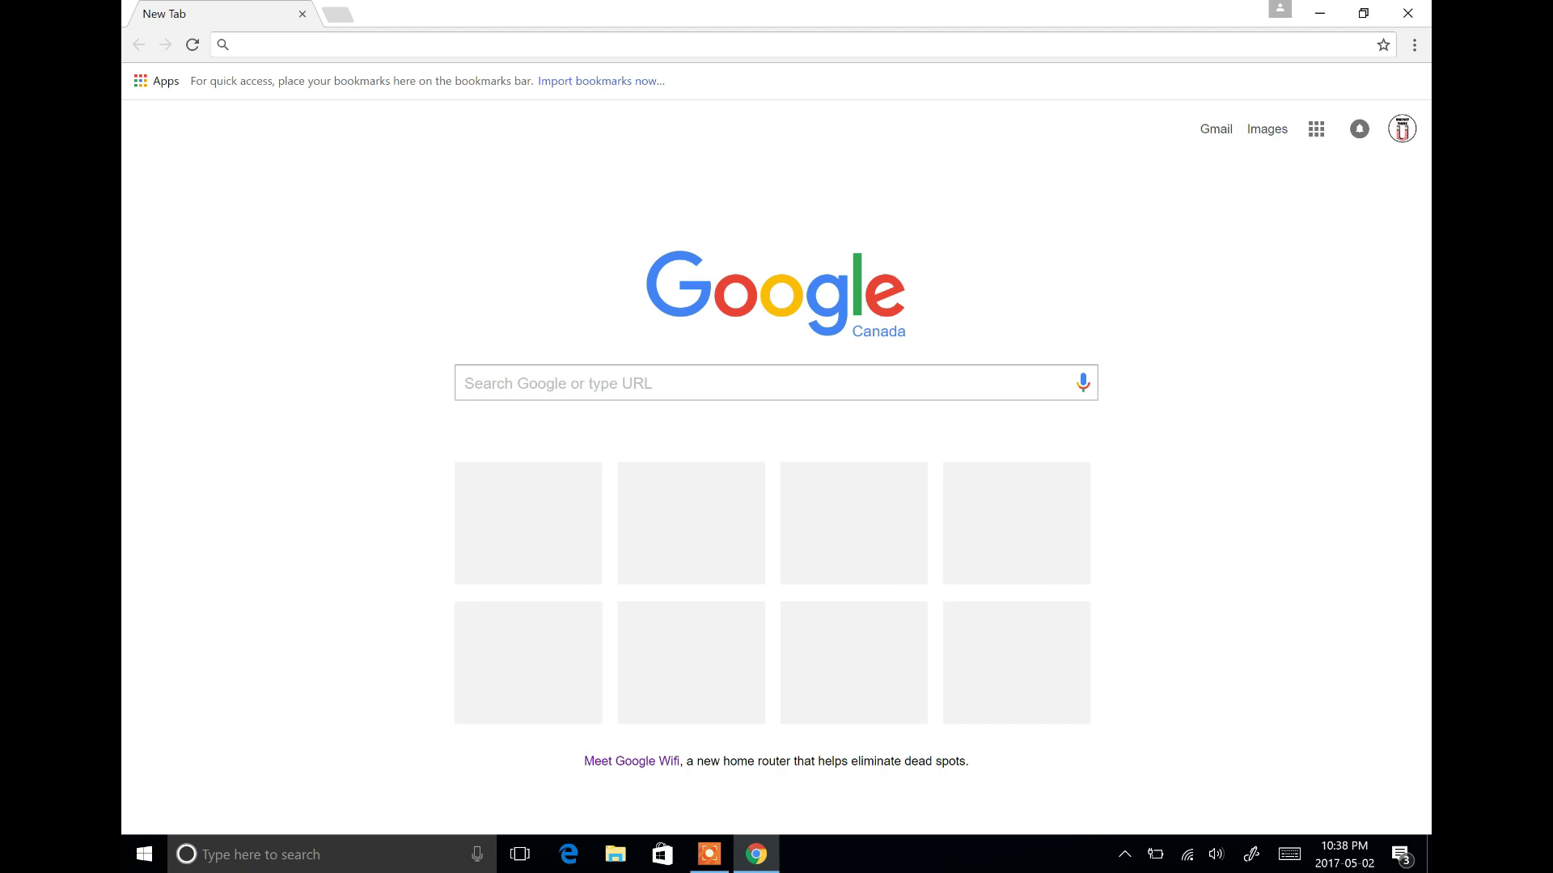
Search the web for "telegram".
type("te")
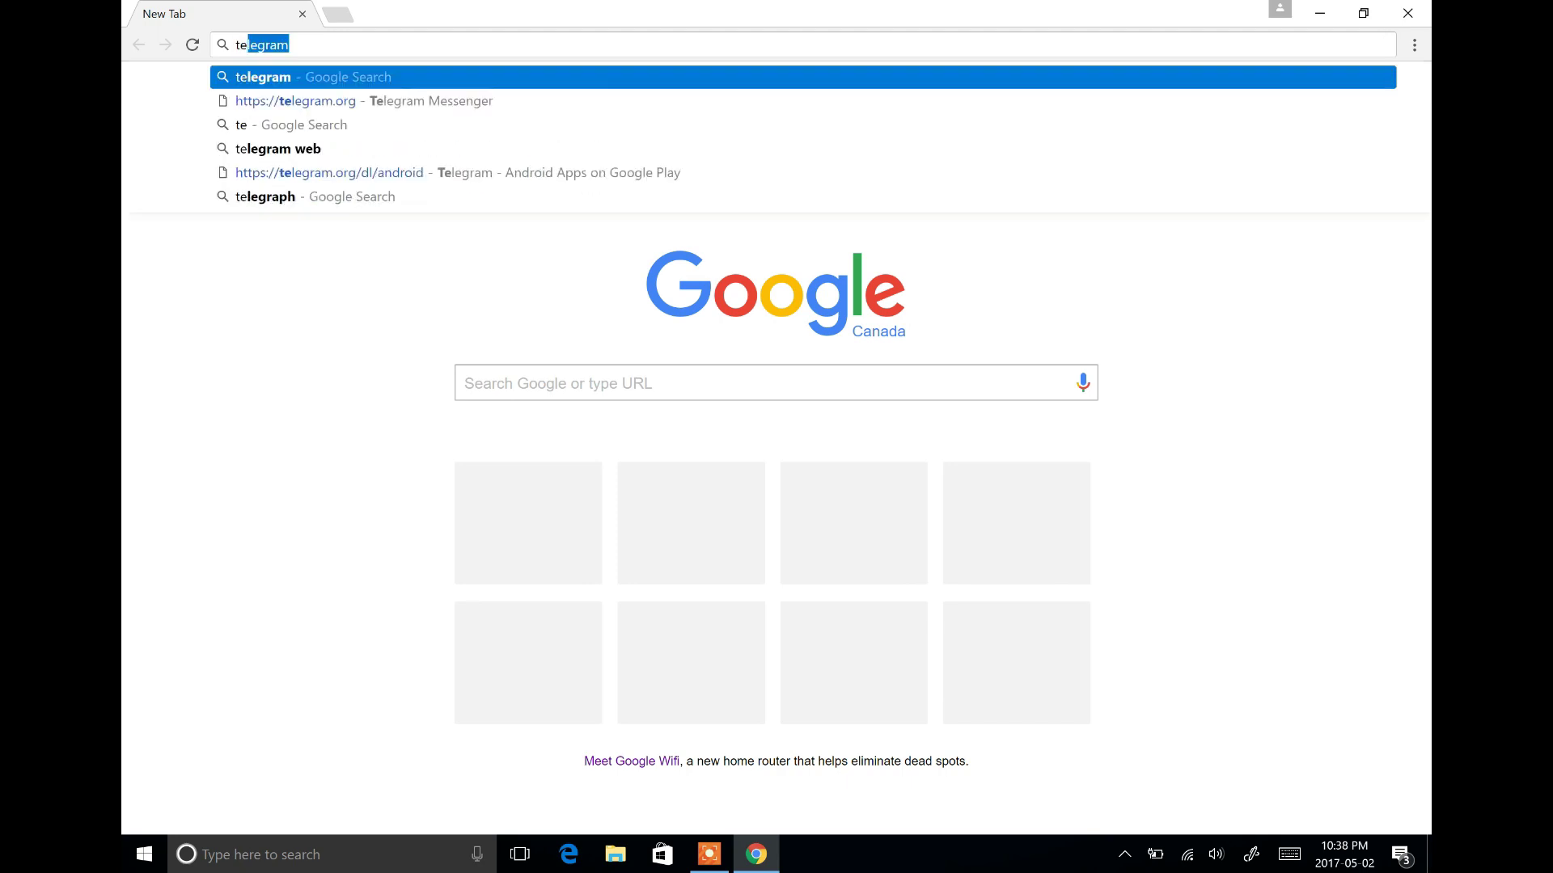
type("leg")
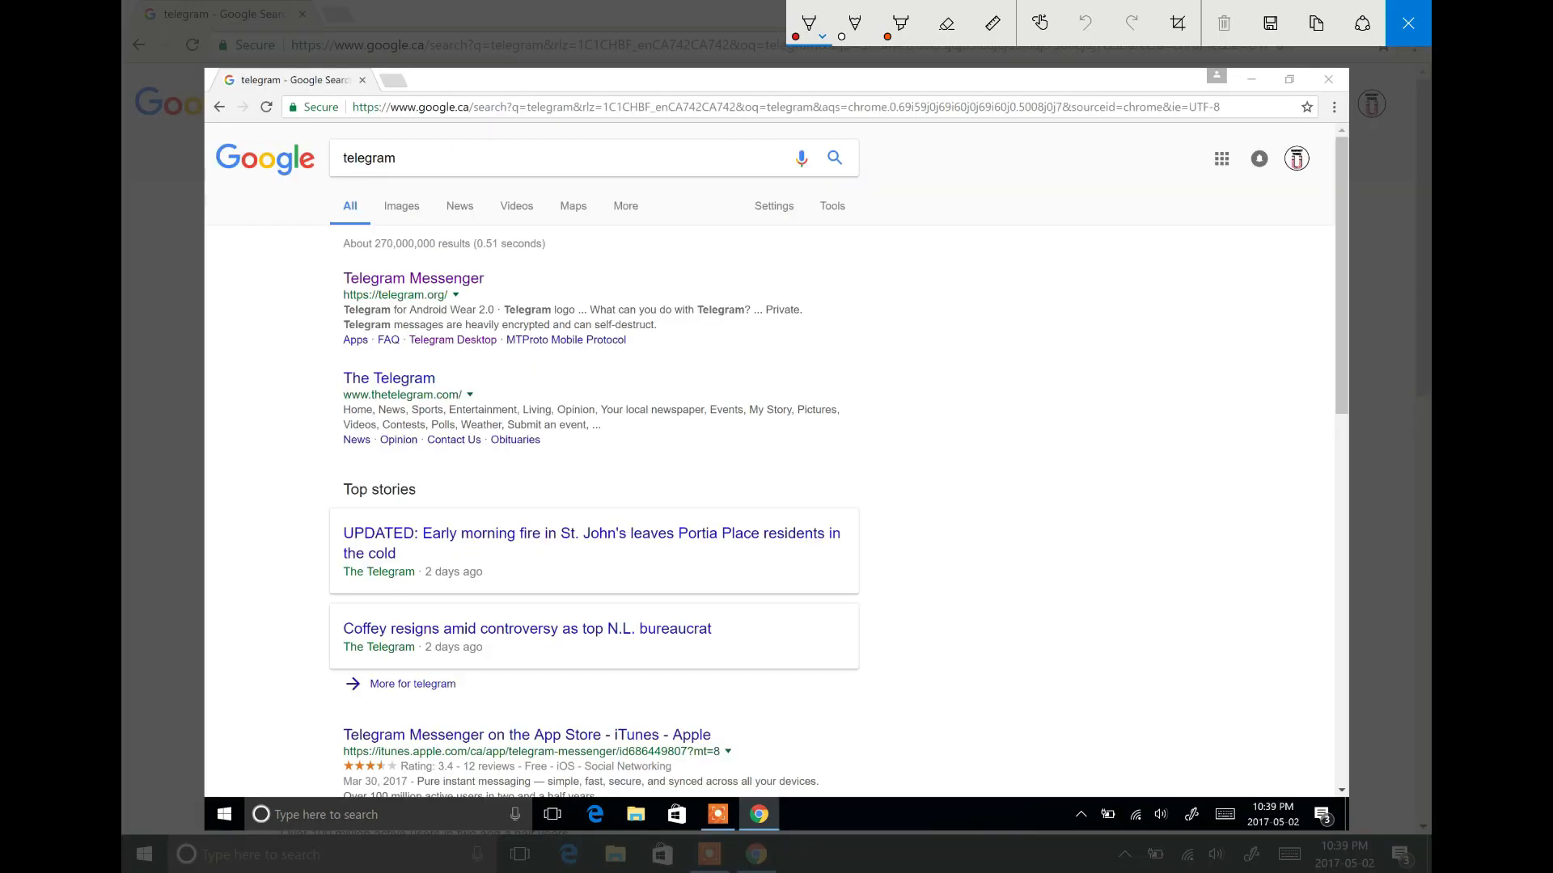
Mark the Telegram Messenger search result in red on the screen sketch and open telegram.org in the browser.
mouse_move(313, 287)
left_mouse_down()
mouse_move(308, 305)
mouse_move(350, 235)
left_mouse_up()
left_click(1408, 23)
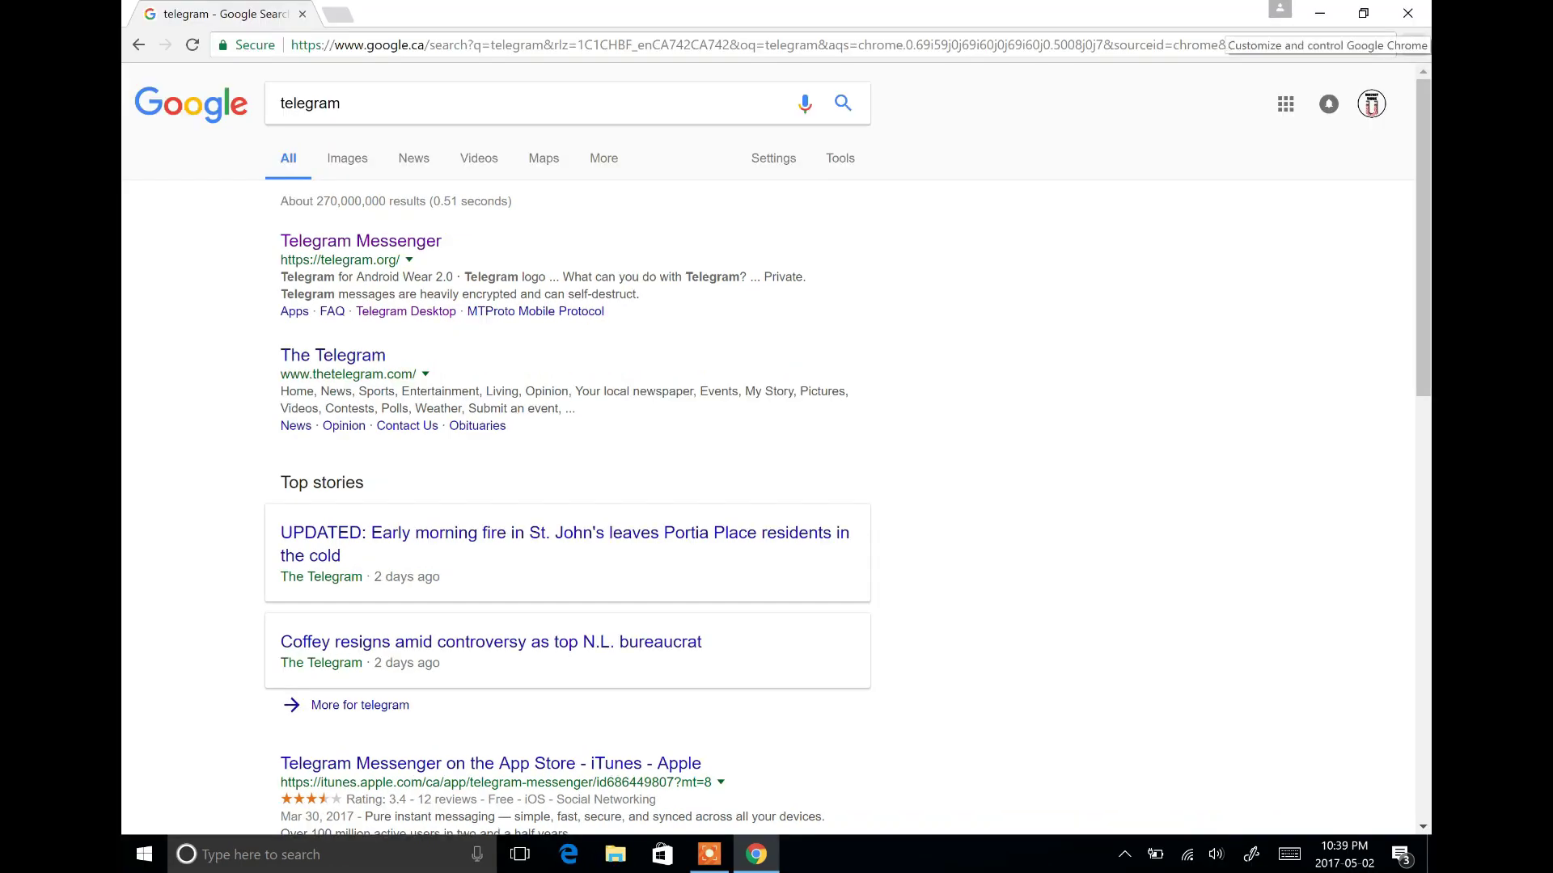
left_click(353, 241)
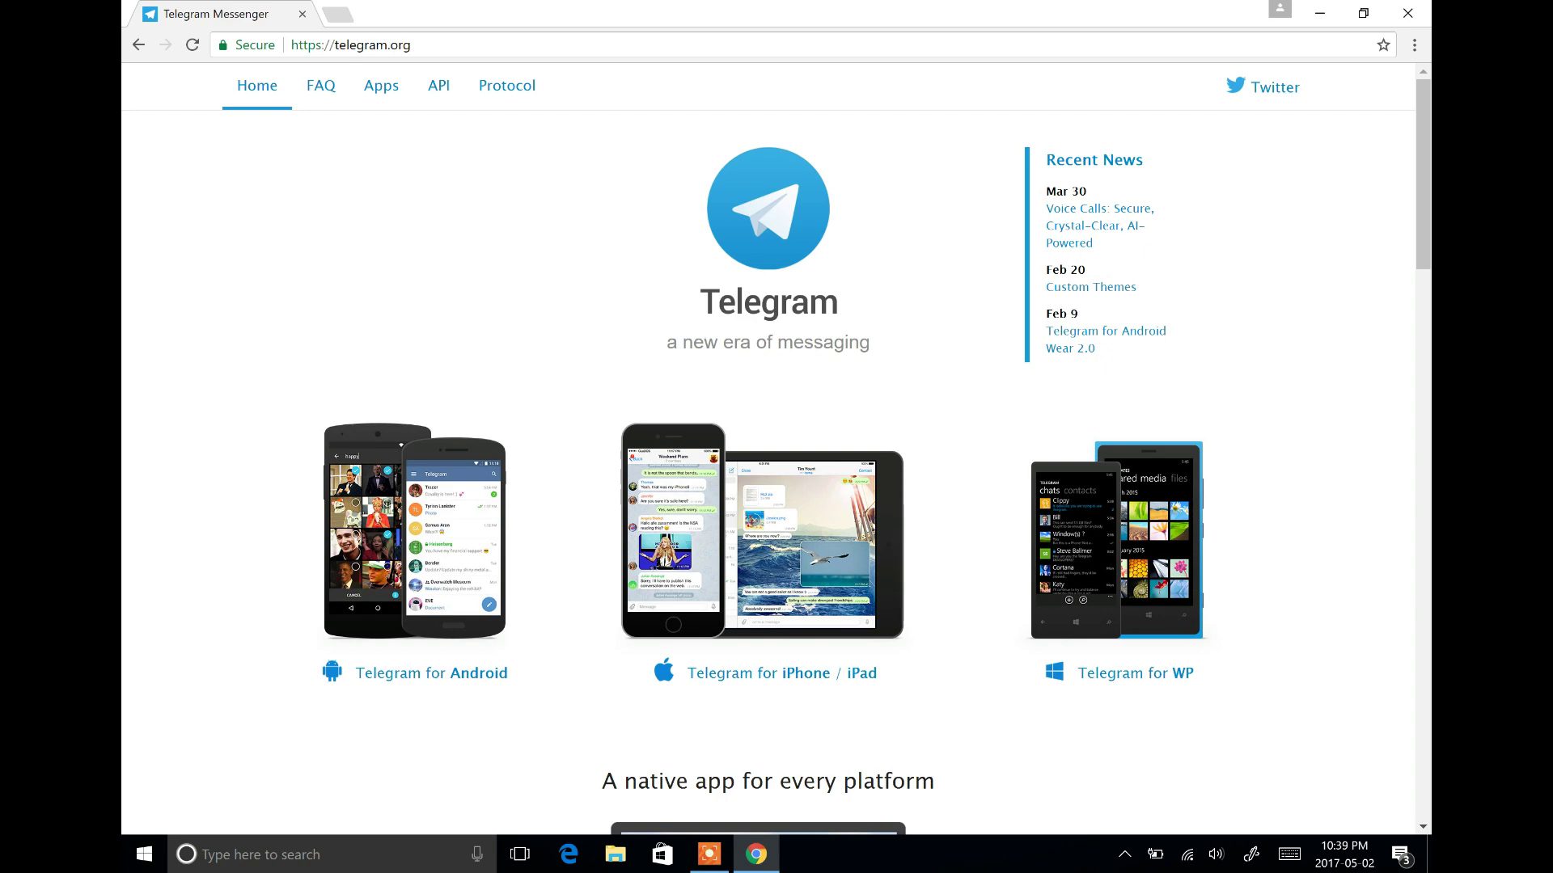
Sketch red check marks above the Android, iPhone/iPad and WP versions on a capture of the Telegram home page.
left_click_drag(1421, 177, 1411, 669)
left_click_drag(1422, 540, 1420, 385)
left_click_drag(1407, 329, 1407, 302)
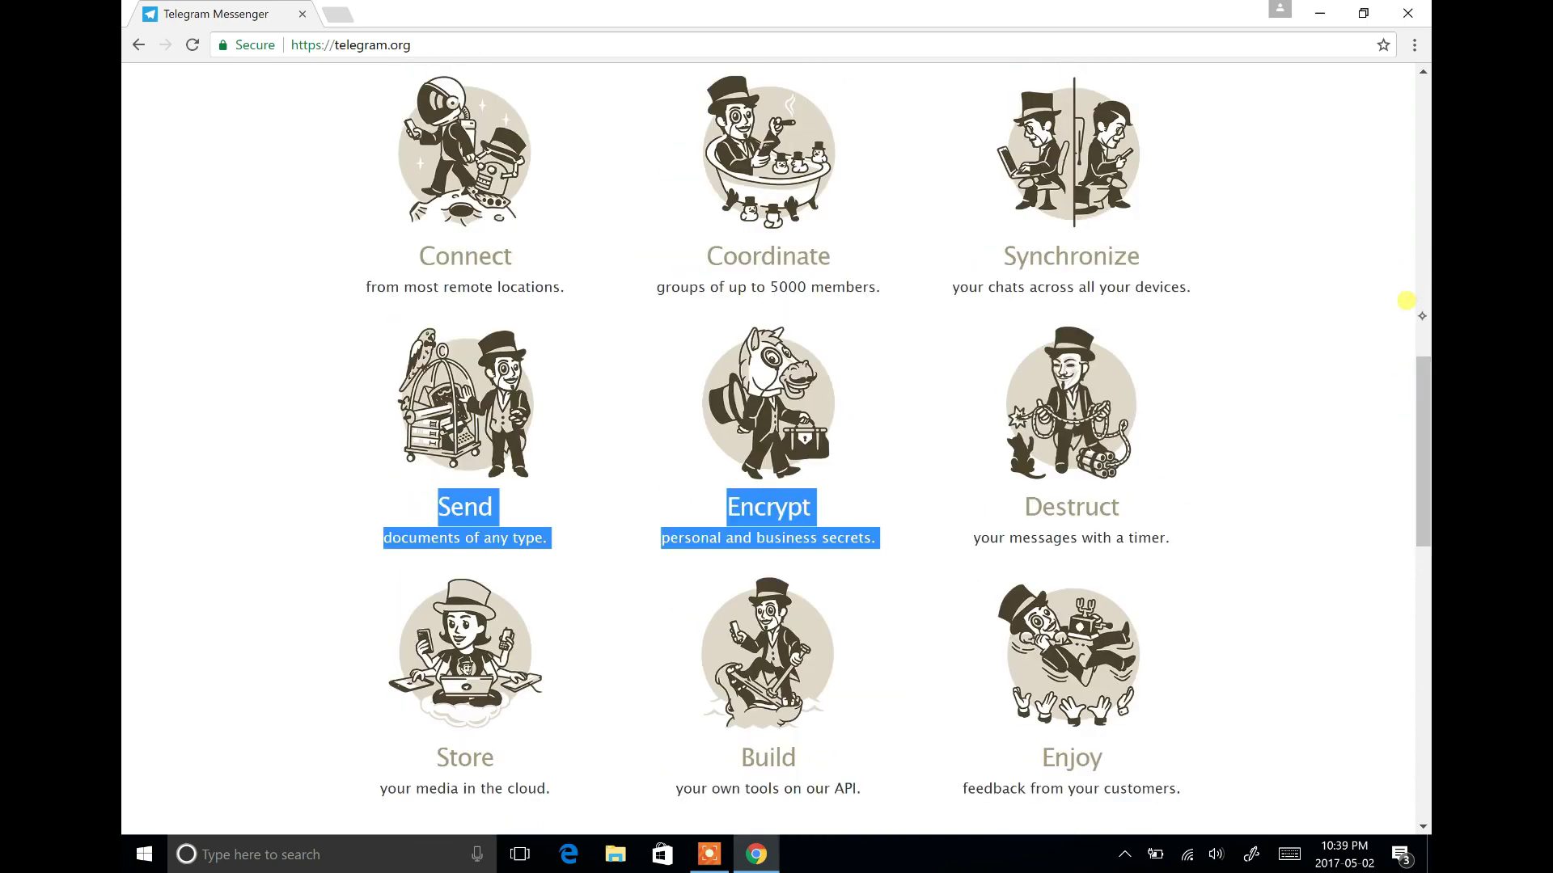
scroll(1407, 283, "up", 6)
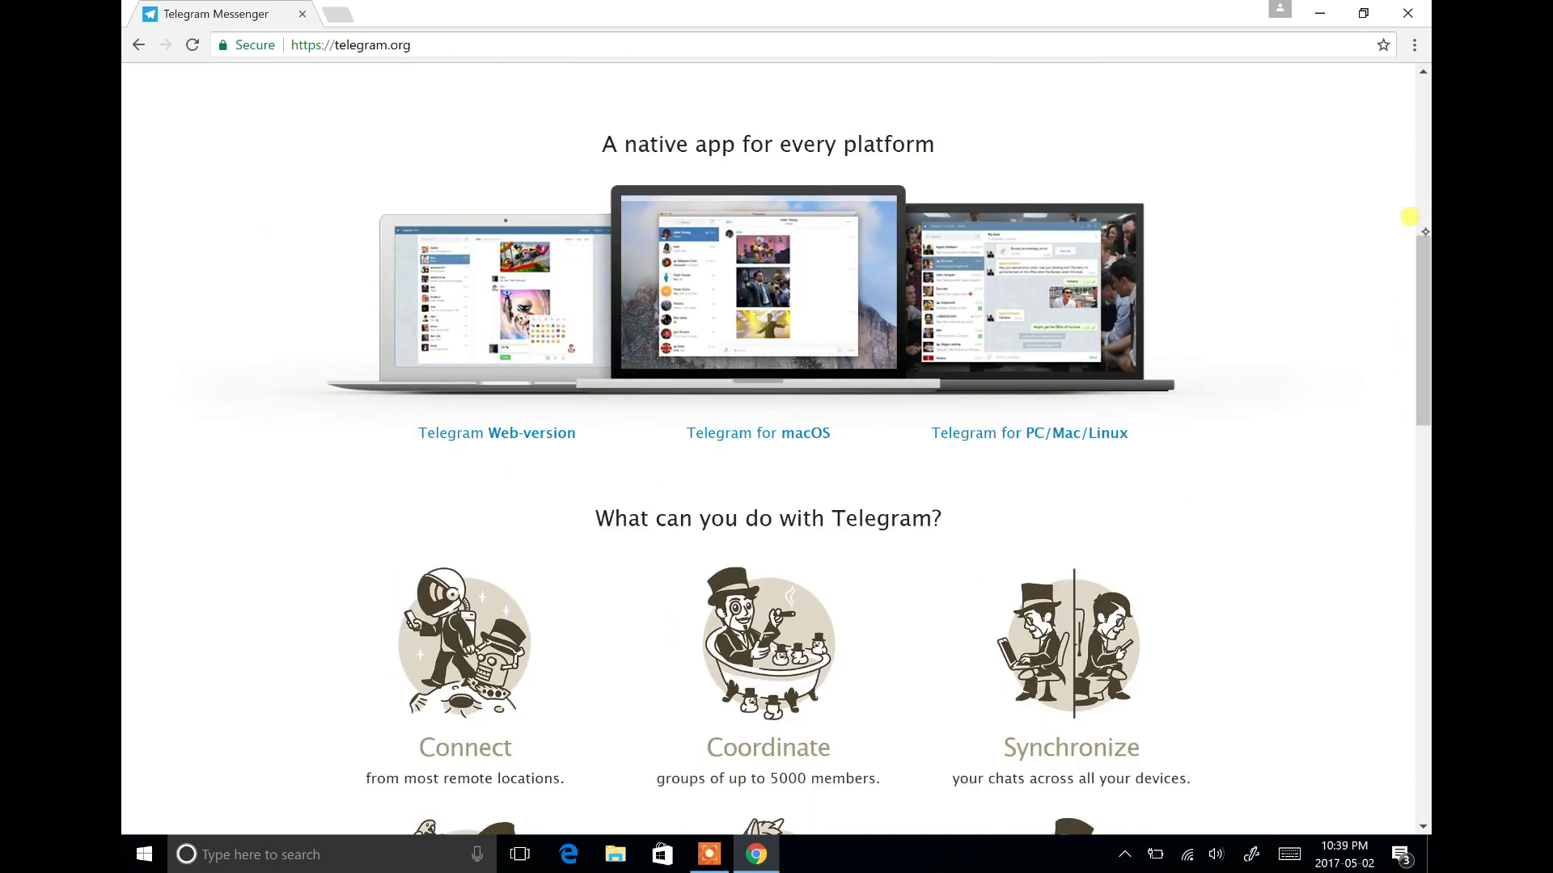
scroll(1410, 215, "up", 8)
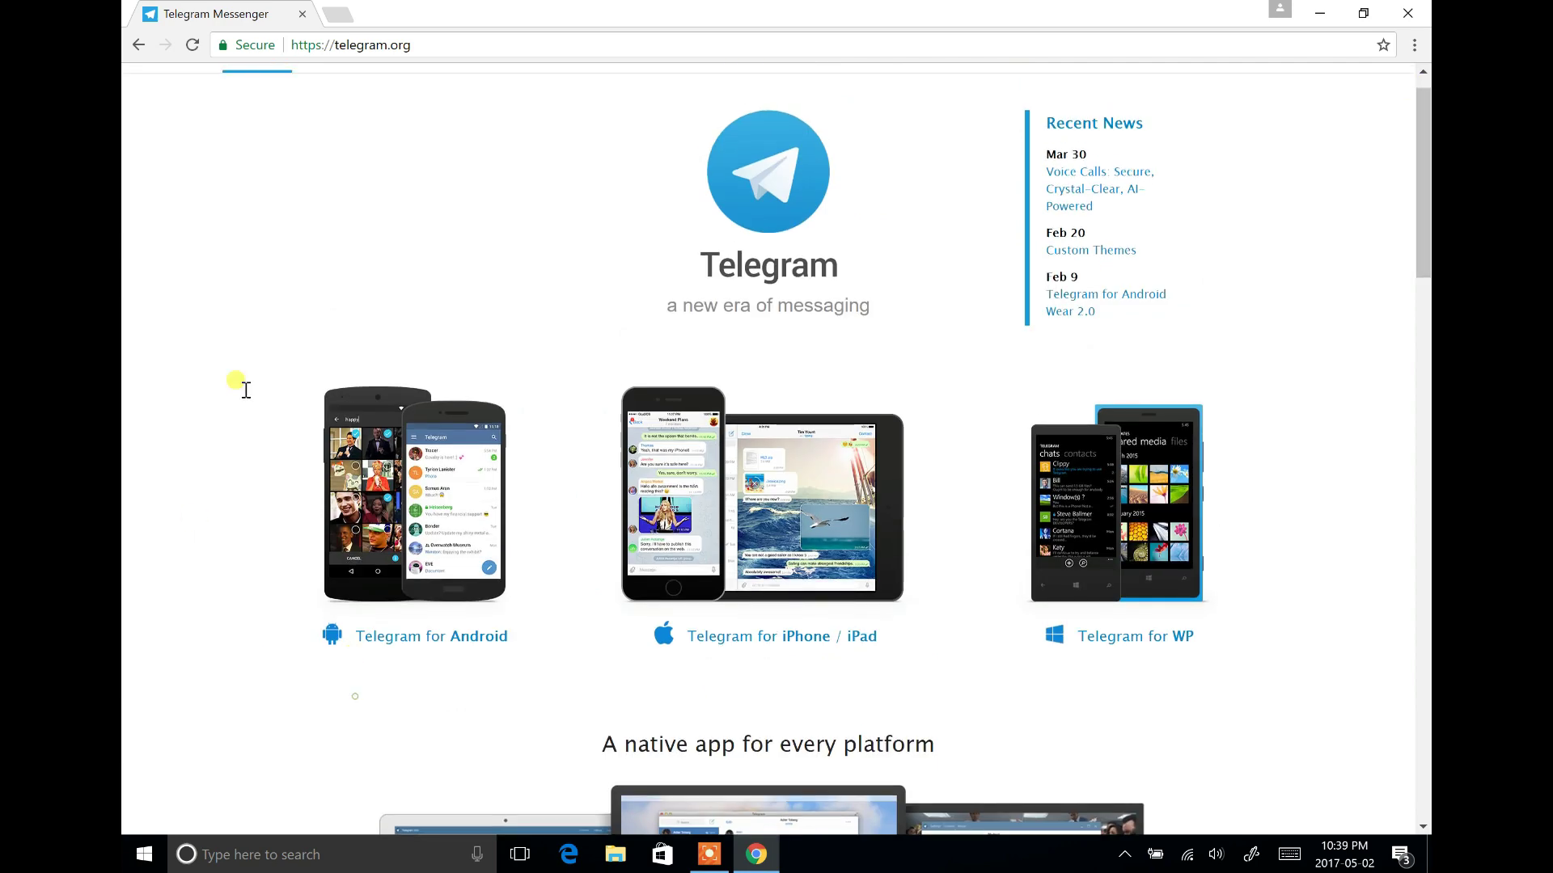
left_click_drag(235, 381, 356, 667)
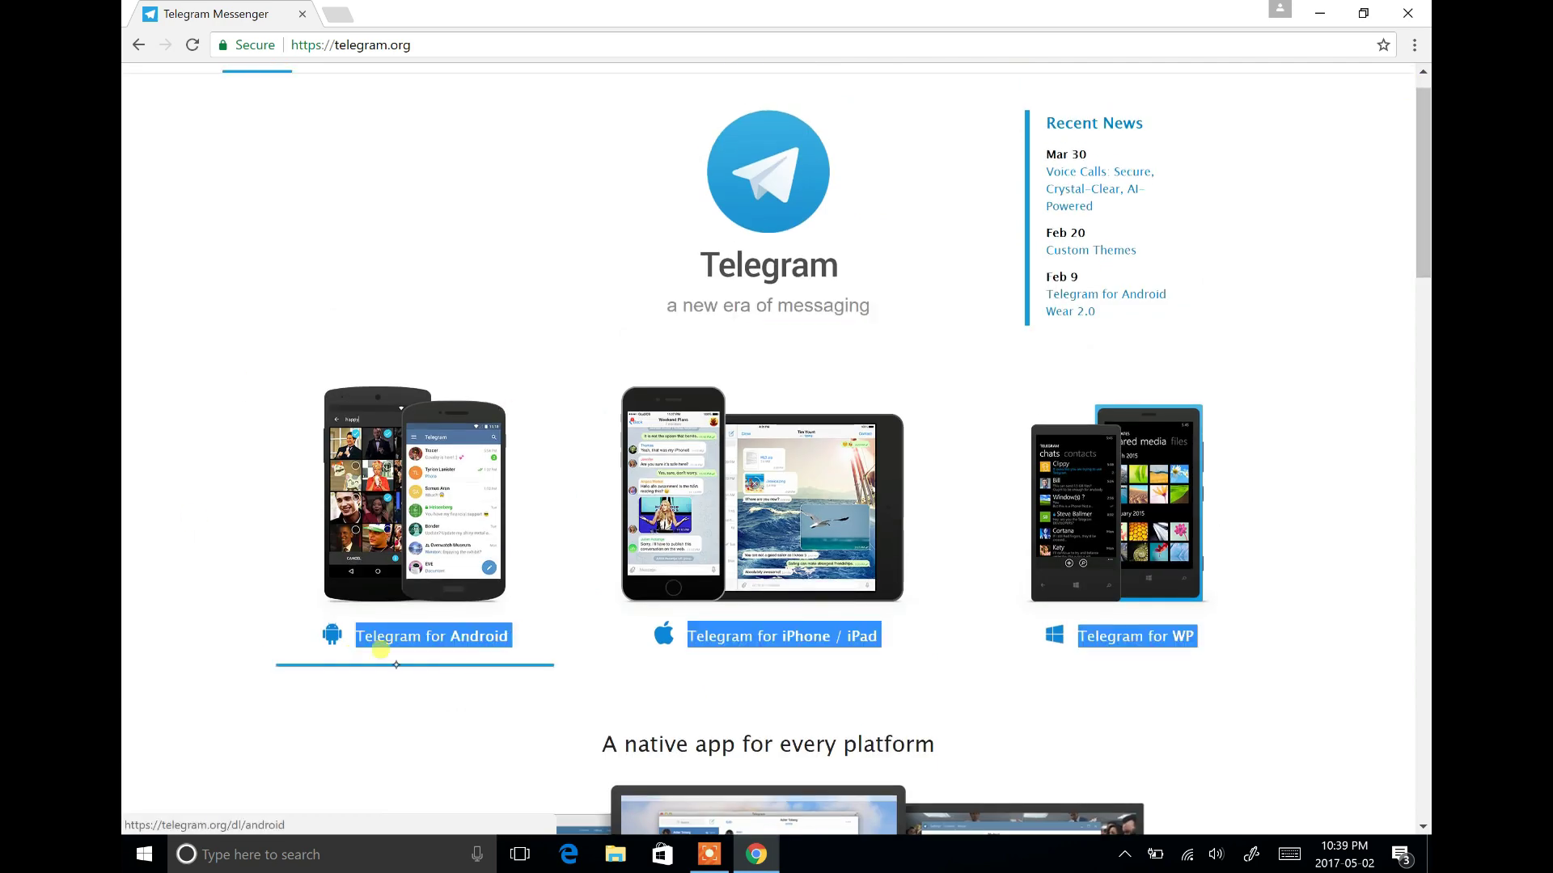
key("super+F19")
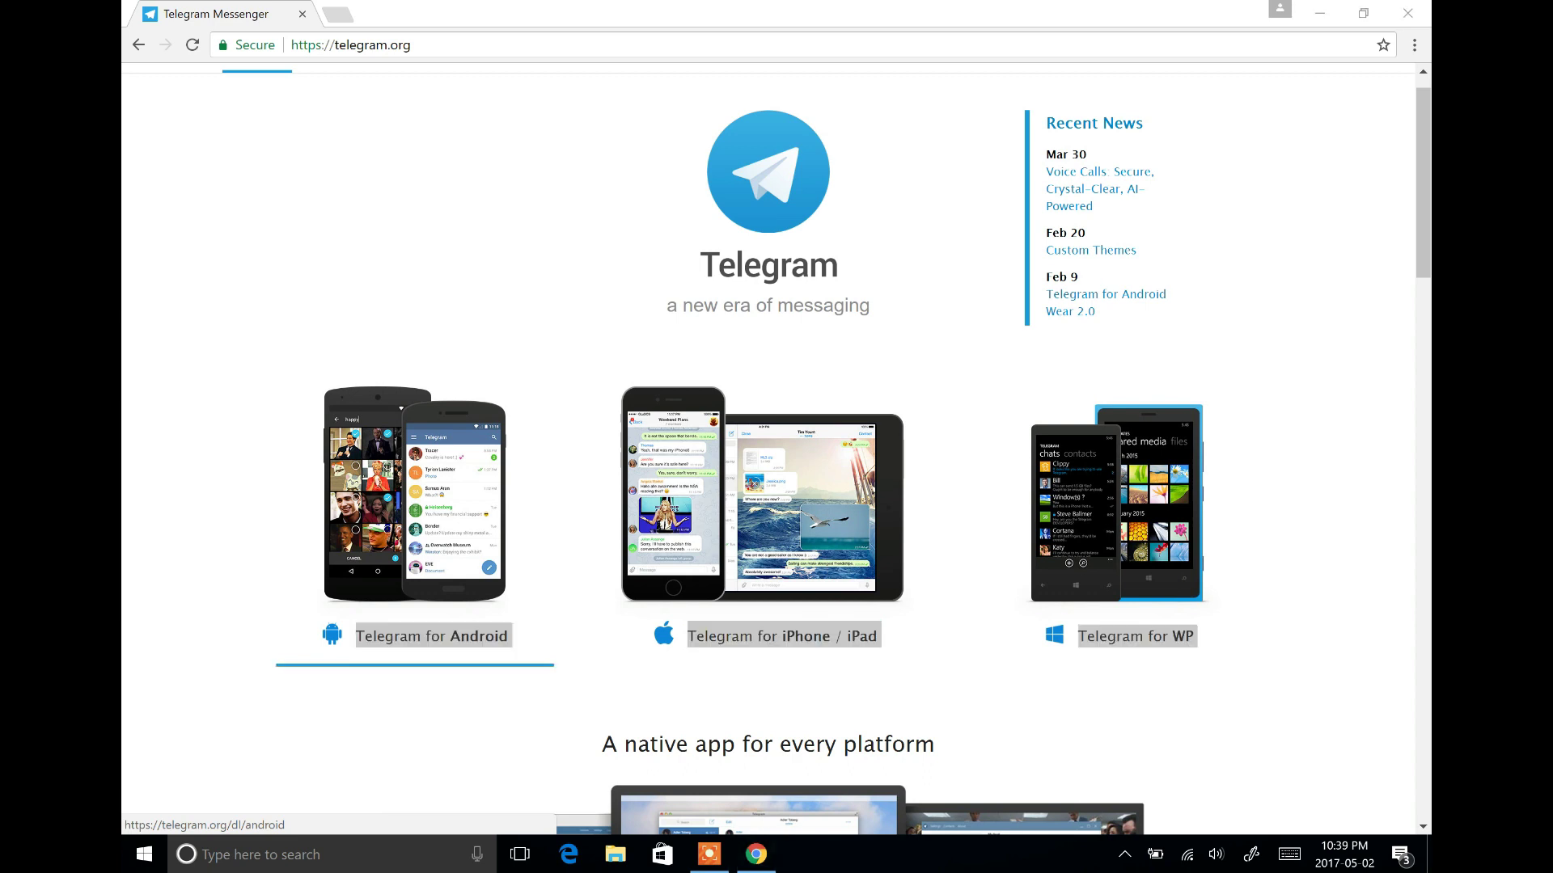
mouse_move(426, 341)
left_mouse_down()
mouse_move(437, 365)
mouse_move(499, 275)
left_mouse_up()
left_click_drag(752, 361, 868, 289)
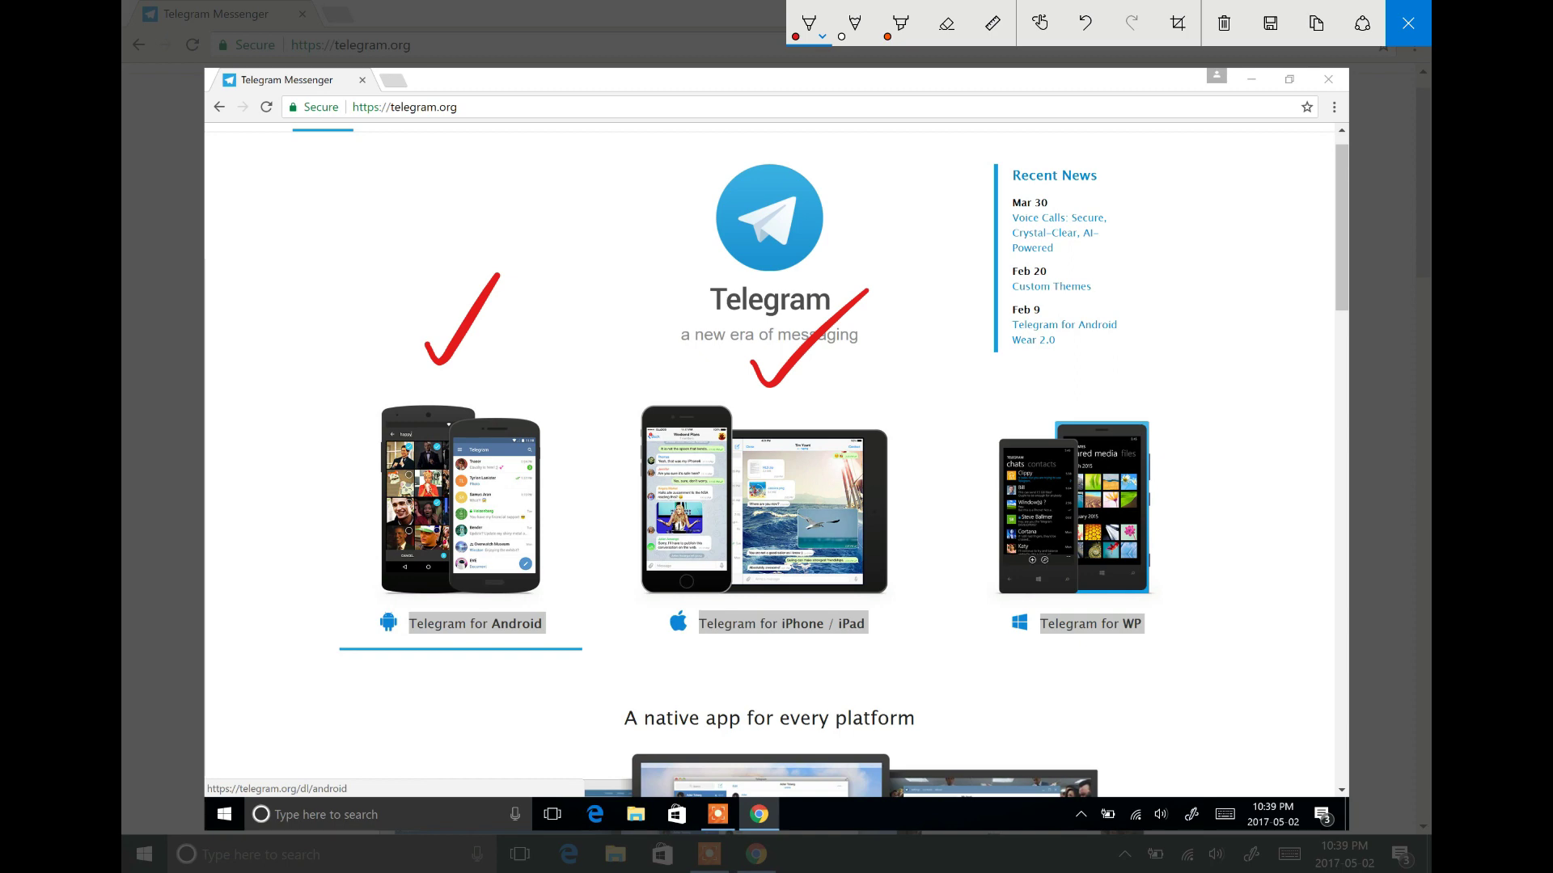
left_click_drag(1036, 378, 1151, 309)
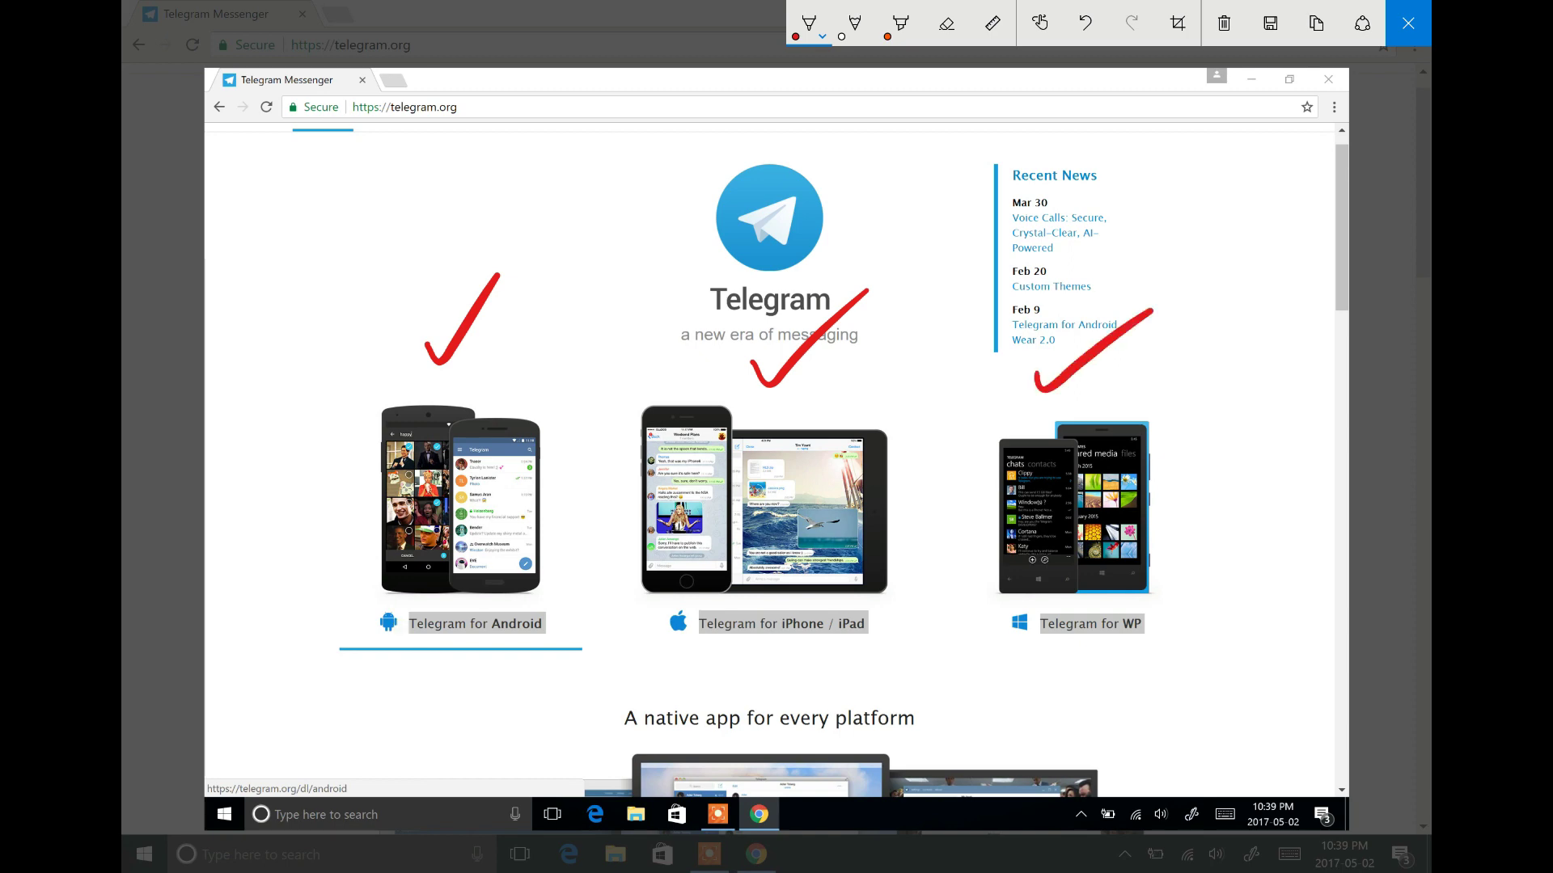
left_click(1408, 24)
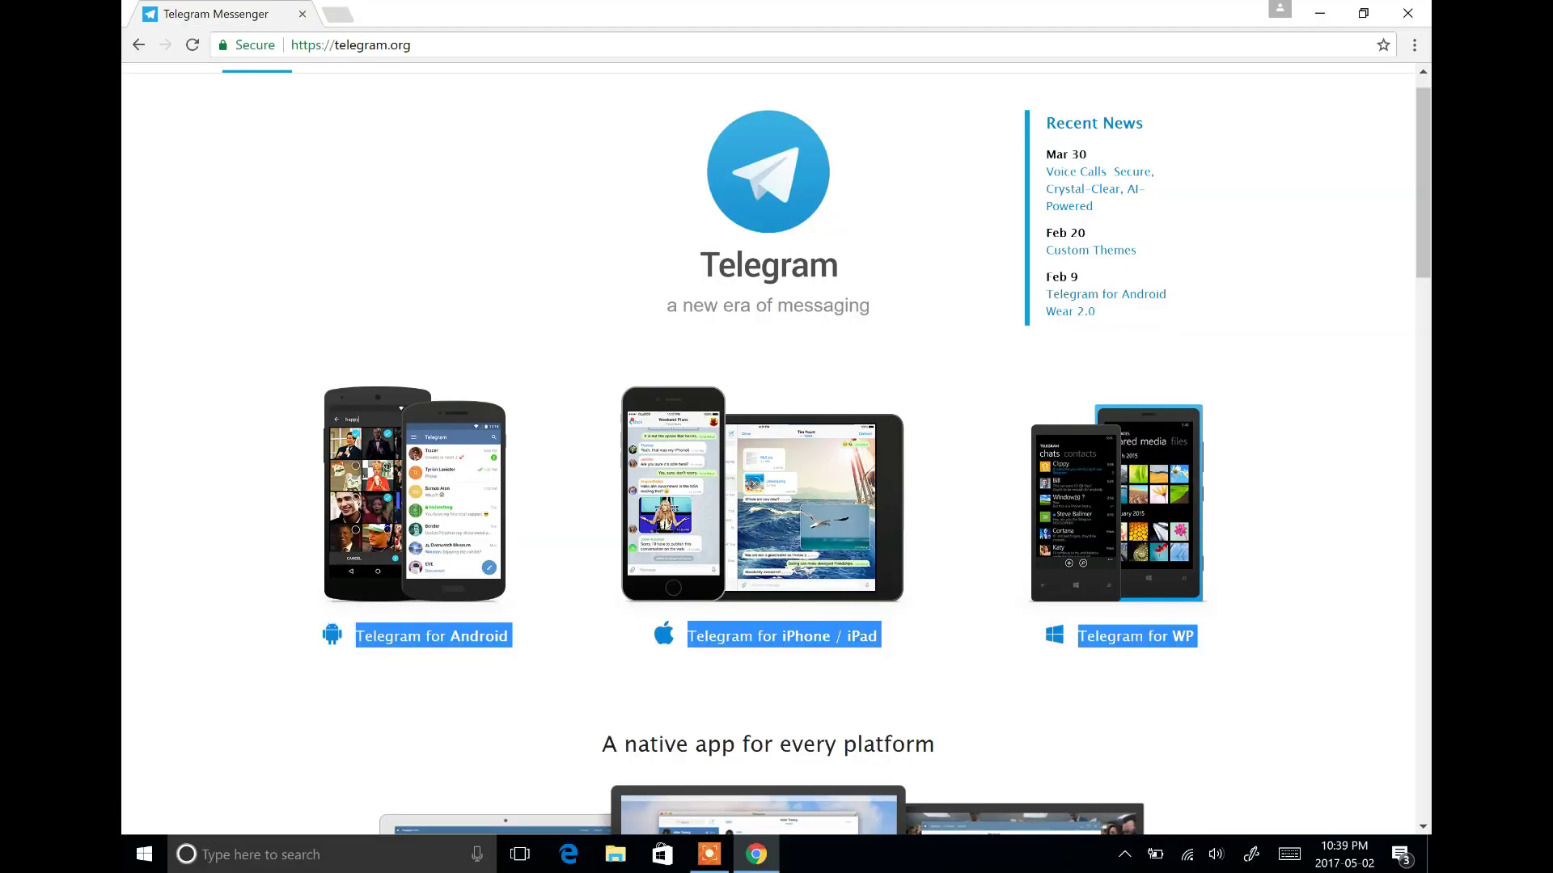
On a new screen sketch, circle the "A native app for every platform" section in red and check off its three versions.
left_click_drag(1405, 235, 1405, 370)
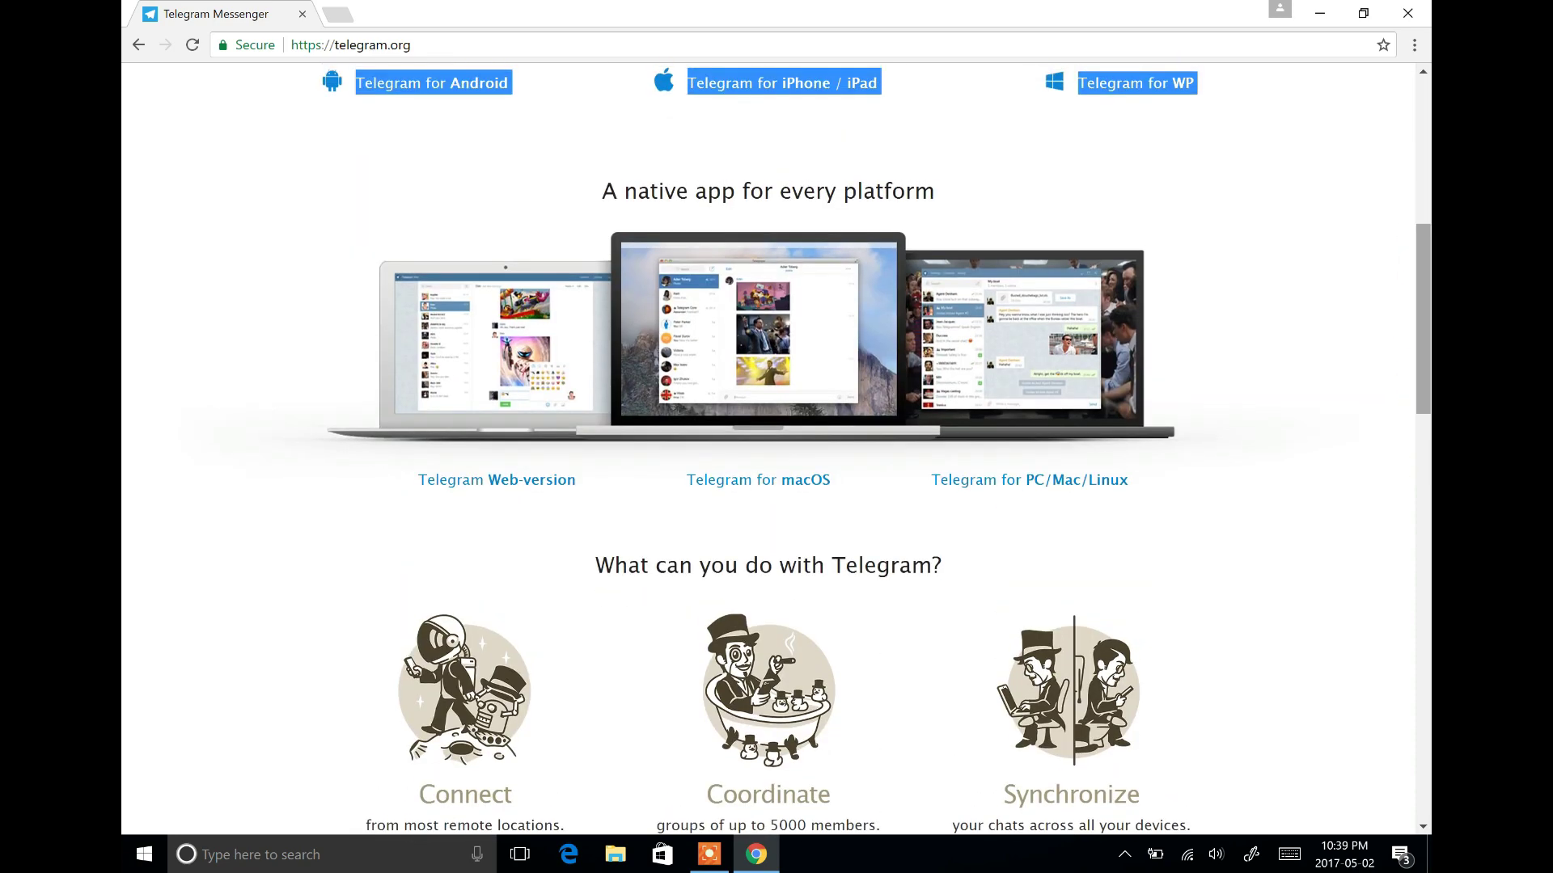
key("super+F19")
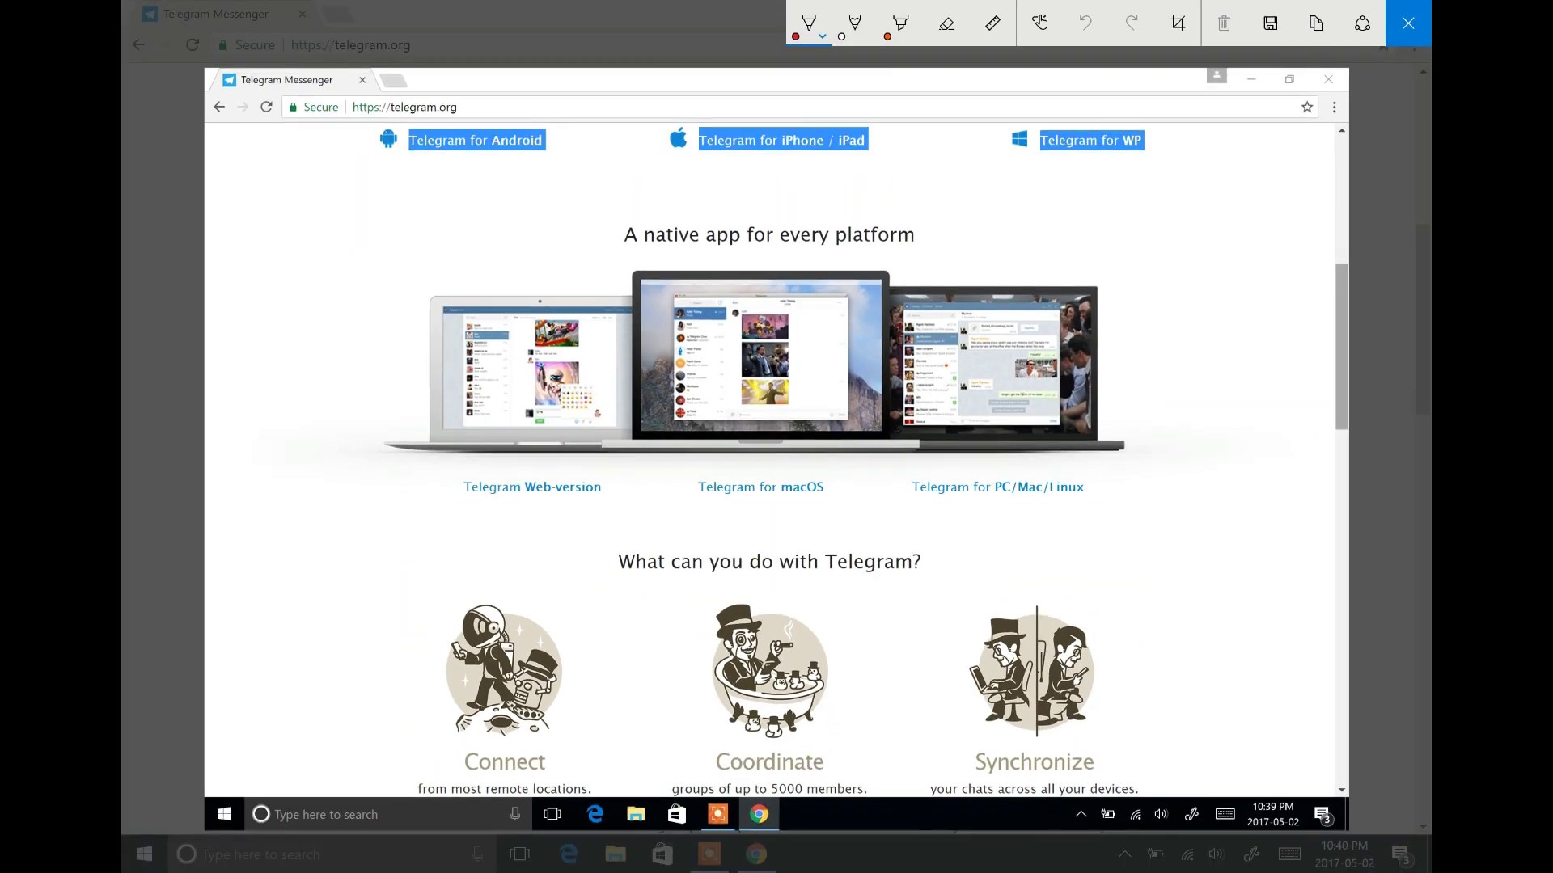
mouse_move(415, 268)
left_mouse_down()
mouse_move(1158, 403)
mouse_move(356, 279)
mouse_move(586, 194)
left_mouse_up()
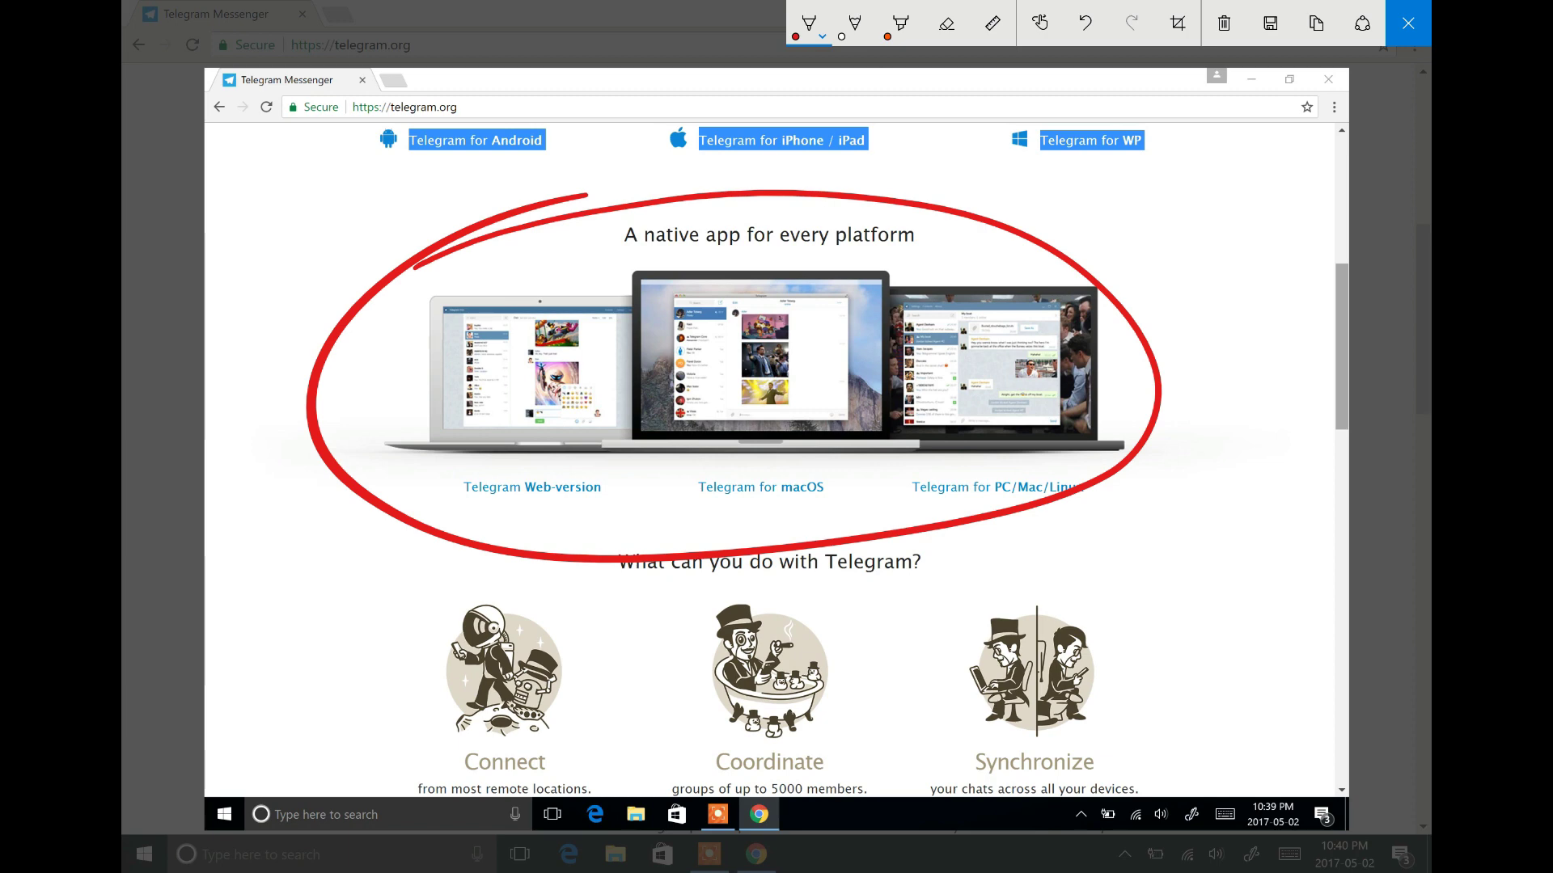
left_click_drag(503, 508, 570, 431)
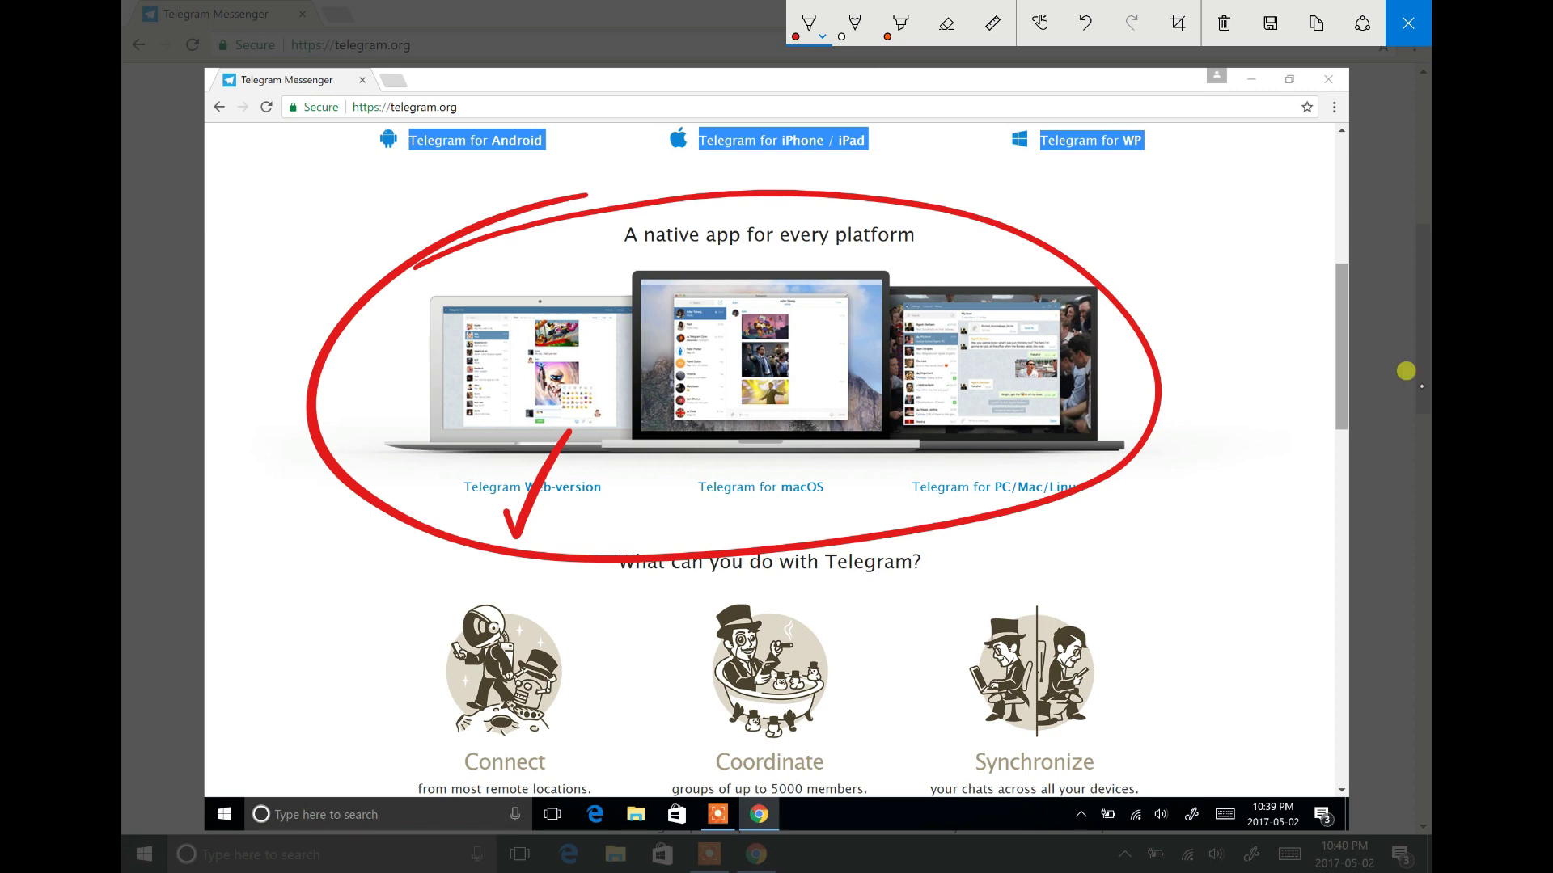
left_click_drag(748, 510, 841, 441)
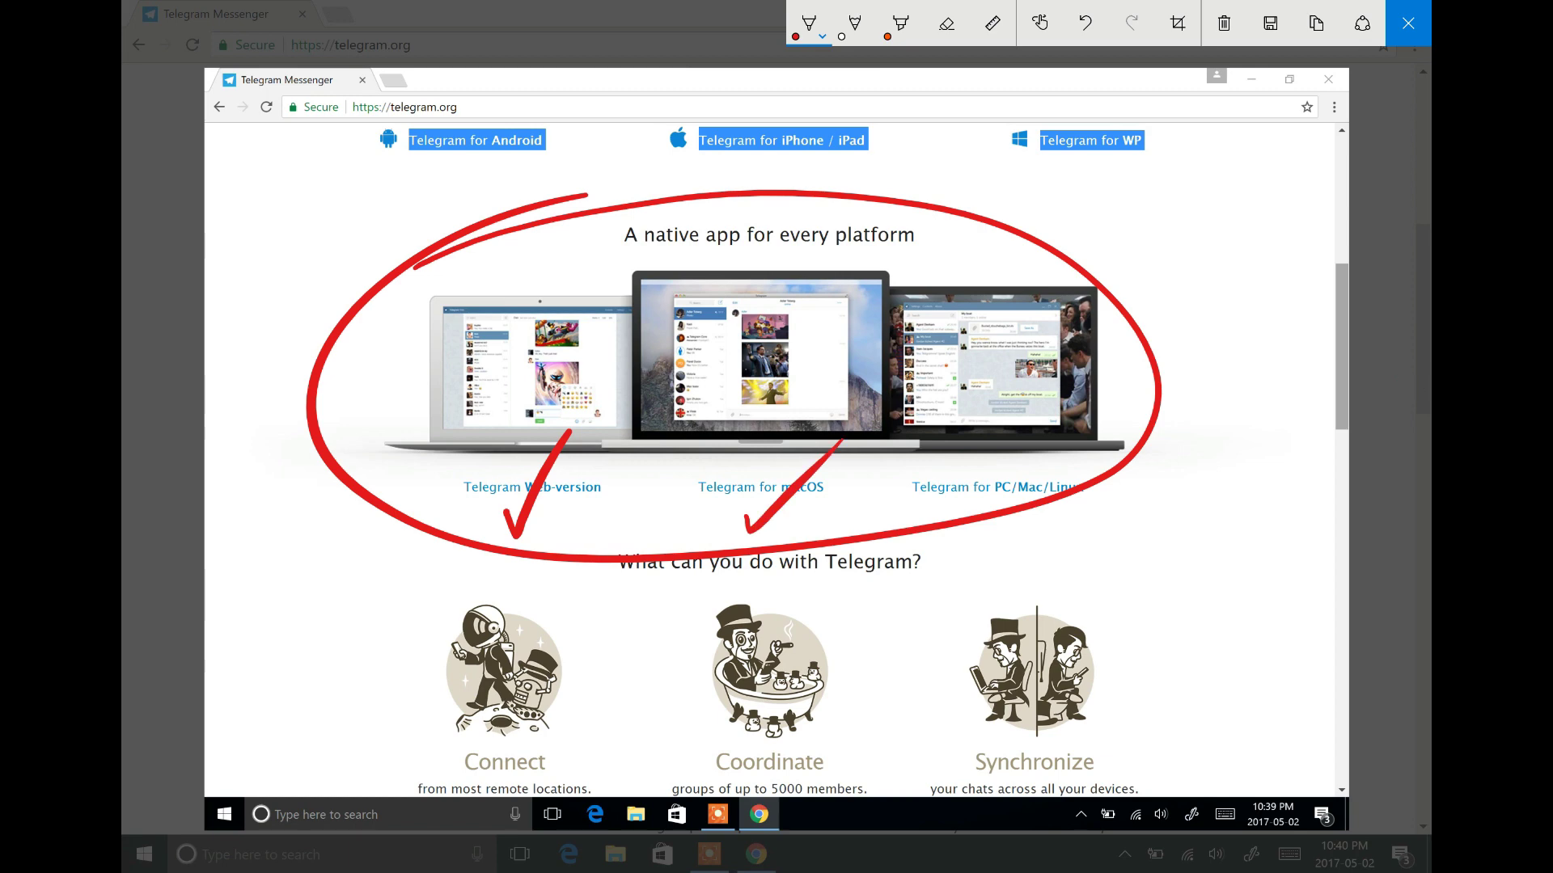
left_click_drag(980, 530, 1070, 451)
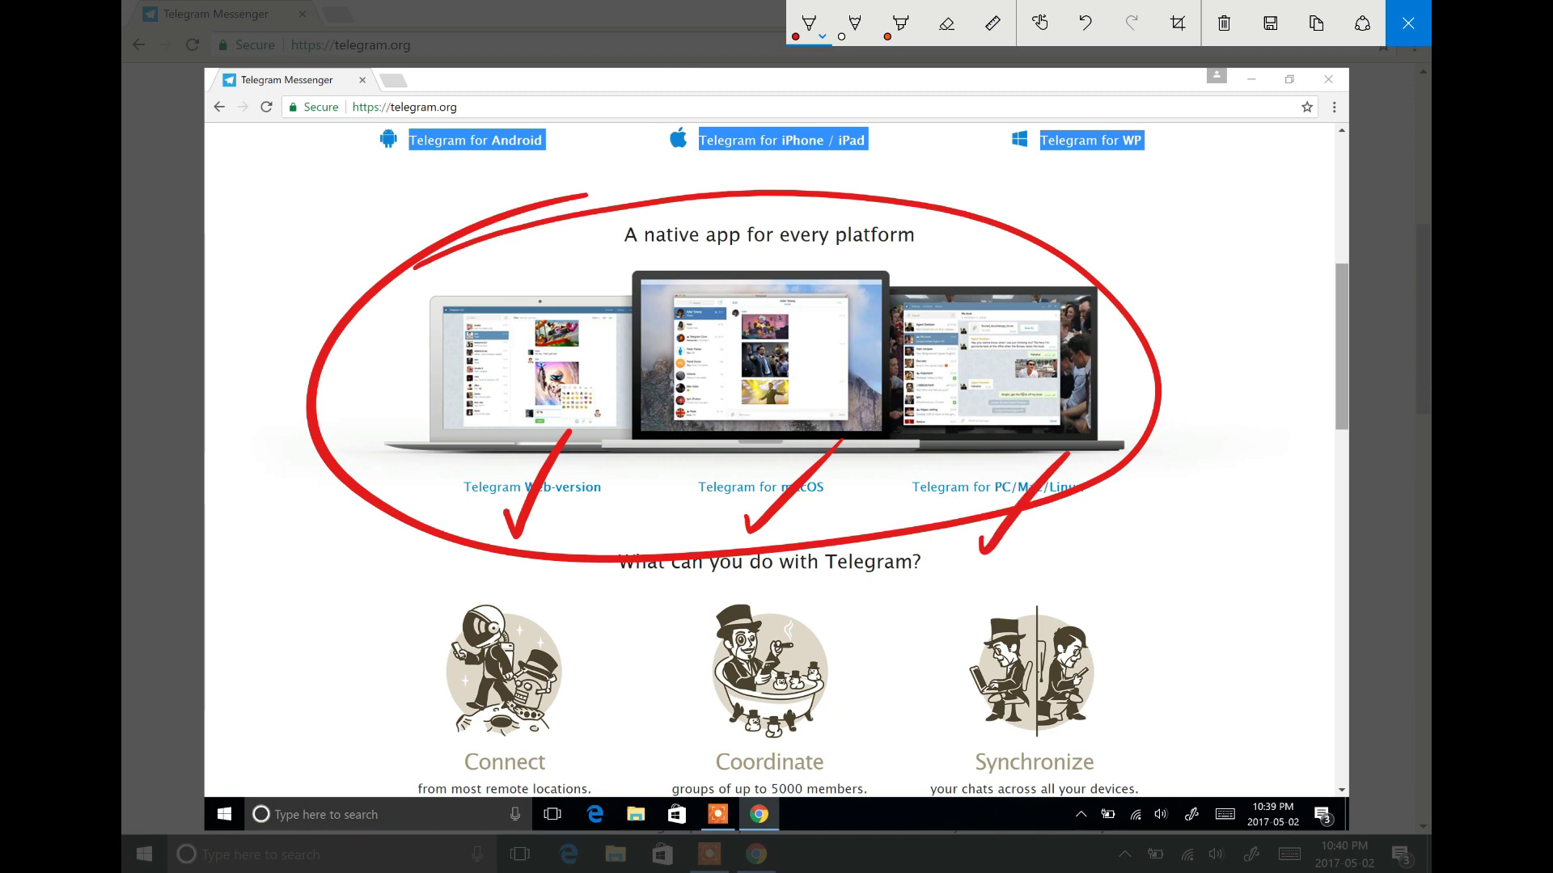
Draw two red arrows from the circled section, one from the Web-version down-left and one from PC/Mac/Linux down-right.
left_click_drag(471, 533, 321, 658)
mouse_move(336, 594)
left_mouse_down()
mouse_move(323, 657)
mouse_move(382, 646)
left_mouse_up()
left_click_drag(1093, 477, 1236, 667)
left_click_drag(1197, 570, 1237, 669)
left_click_drag(1143, 659, 1238, 668)
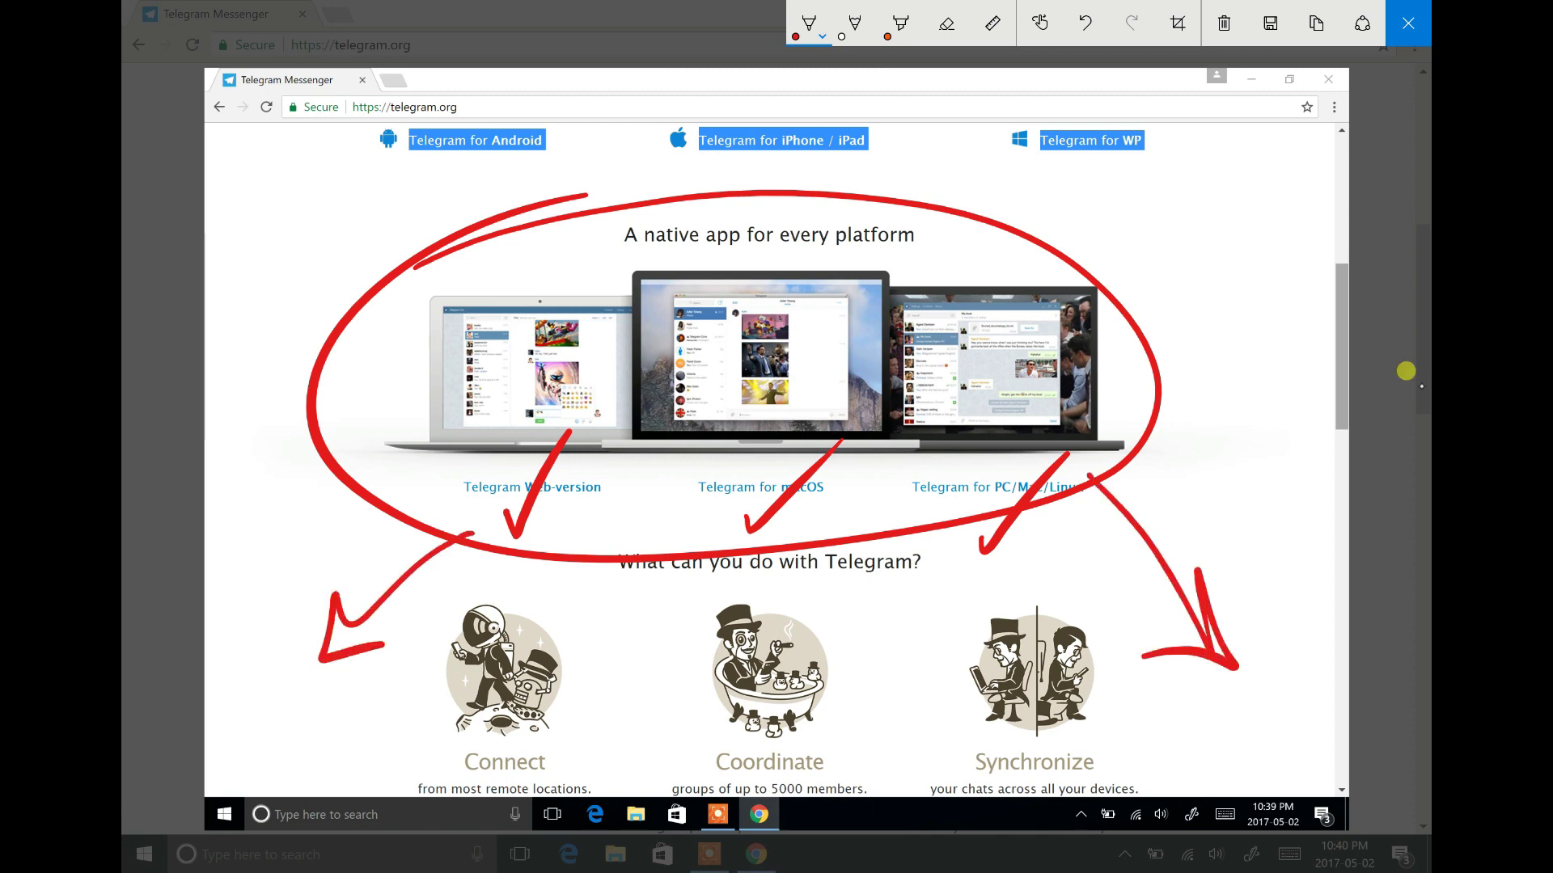
Handwrite a two-word Persian note in red around the head of the left arrow.
left_click_drag(299, 509, 302, 540)
left_click_drag(303, 534, 241, 663)
left_click(334, 551)
left_click(243, 637)
mouse_move(402, 621)
left_mouse_down()
mouse_move(414, 652)
mouse_move(356, 755)
mouse_move(408, 742)
mouse_move(401, 758)
left_mouse_up()
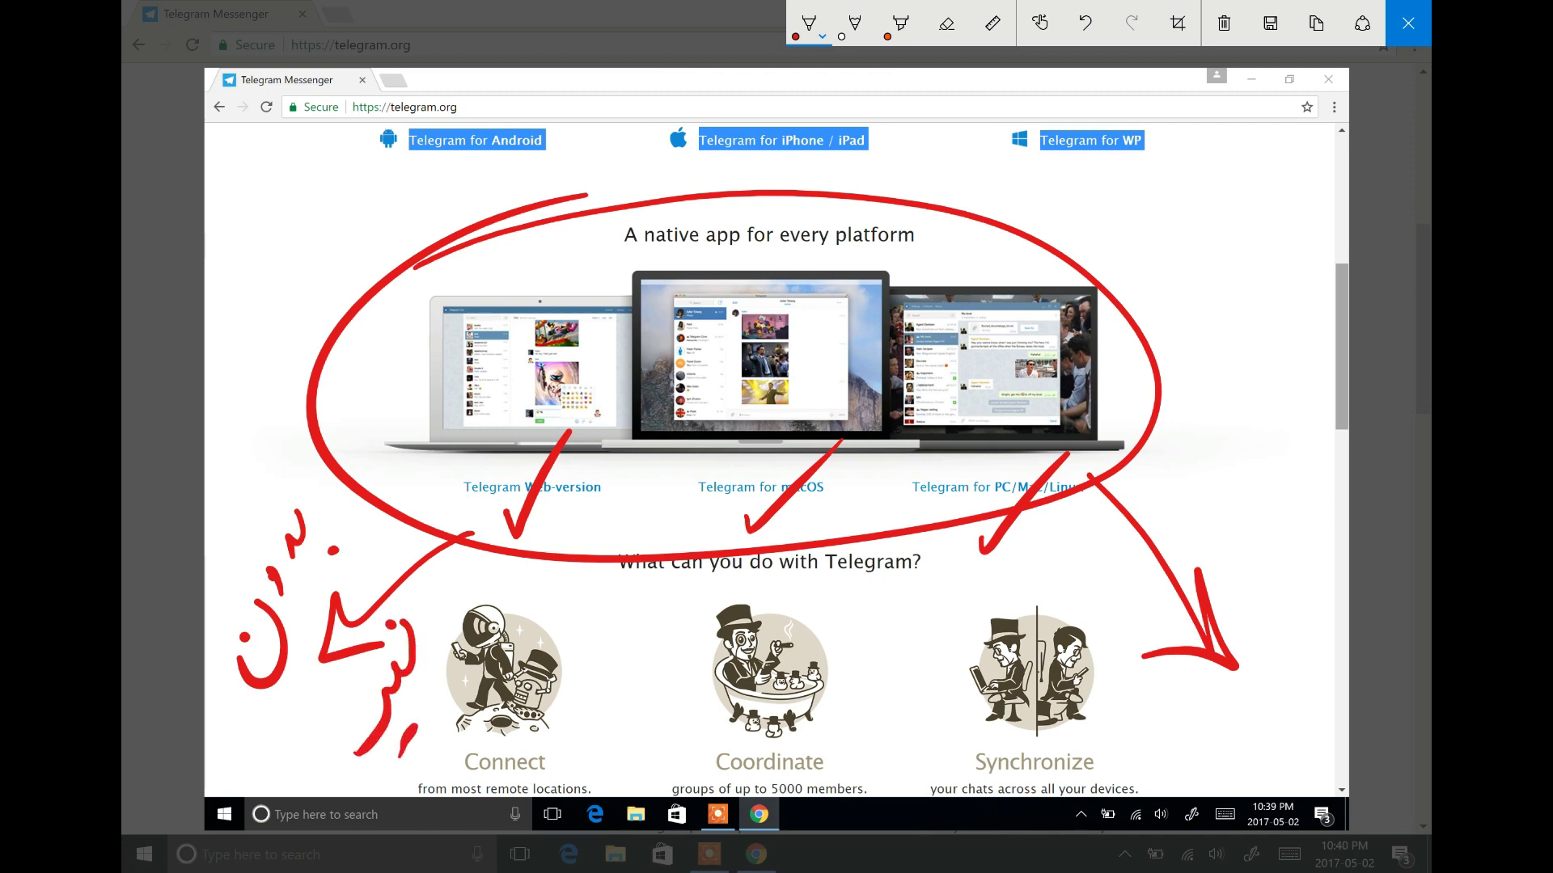
Undo the second word of the Persian note by the left arrow and rewrite it in the same spot.
key("ctrl+z")
key("ctrl+z")
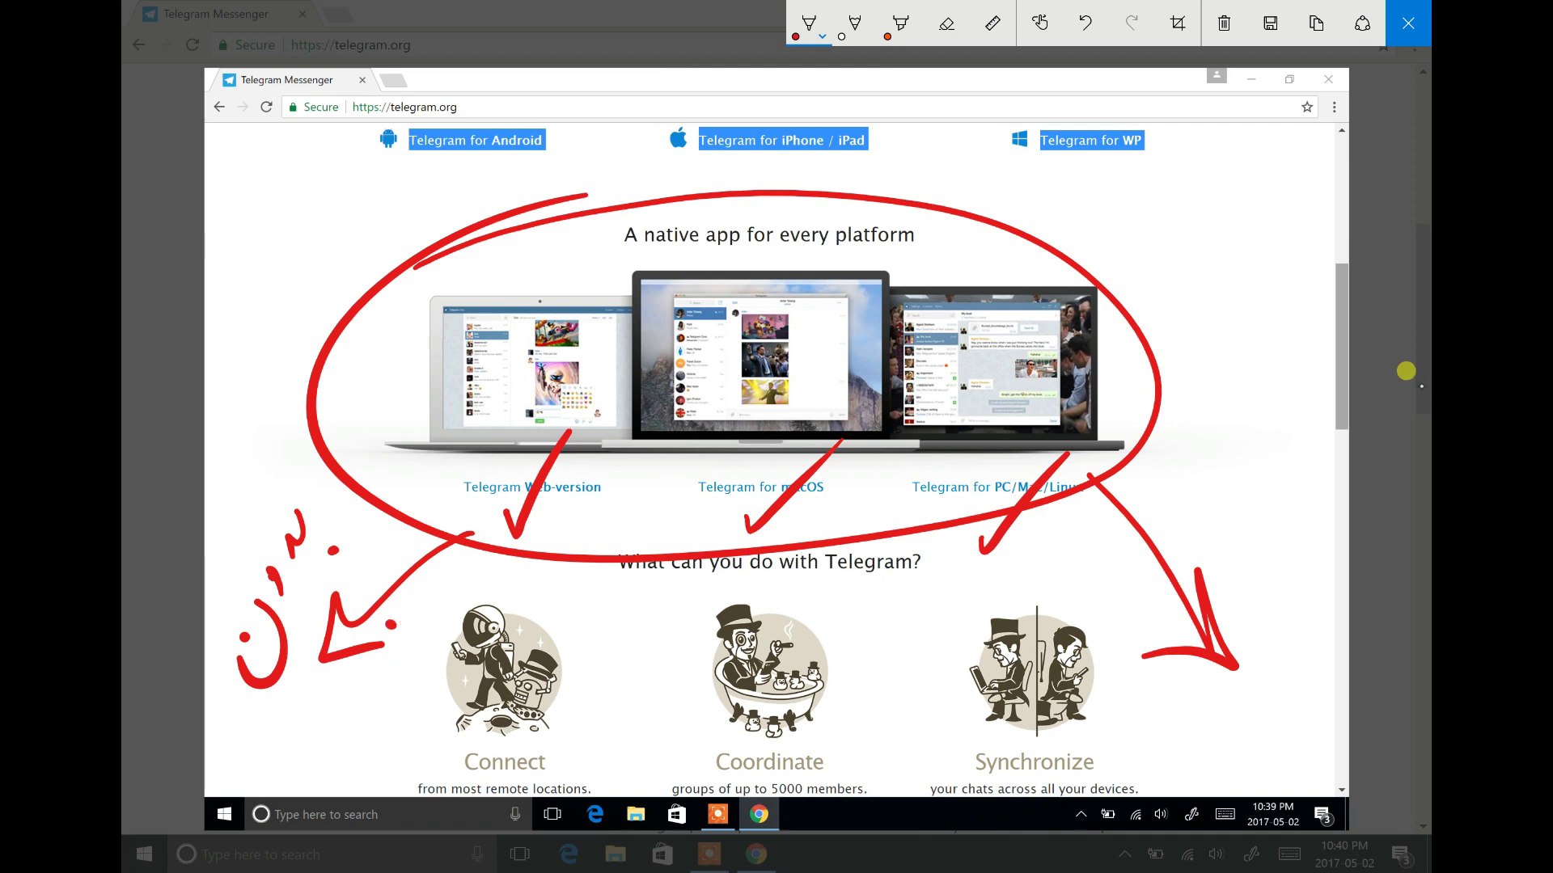
key("ctrl+z")
mouse_move(414, 608)
left_mouse_down()
mouse_move(427, 647)
mouse_move(371, 762)
left_mouse_up()
left_click(430, 736)
left_click(399, 618)
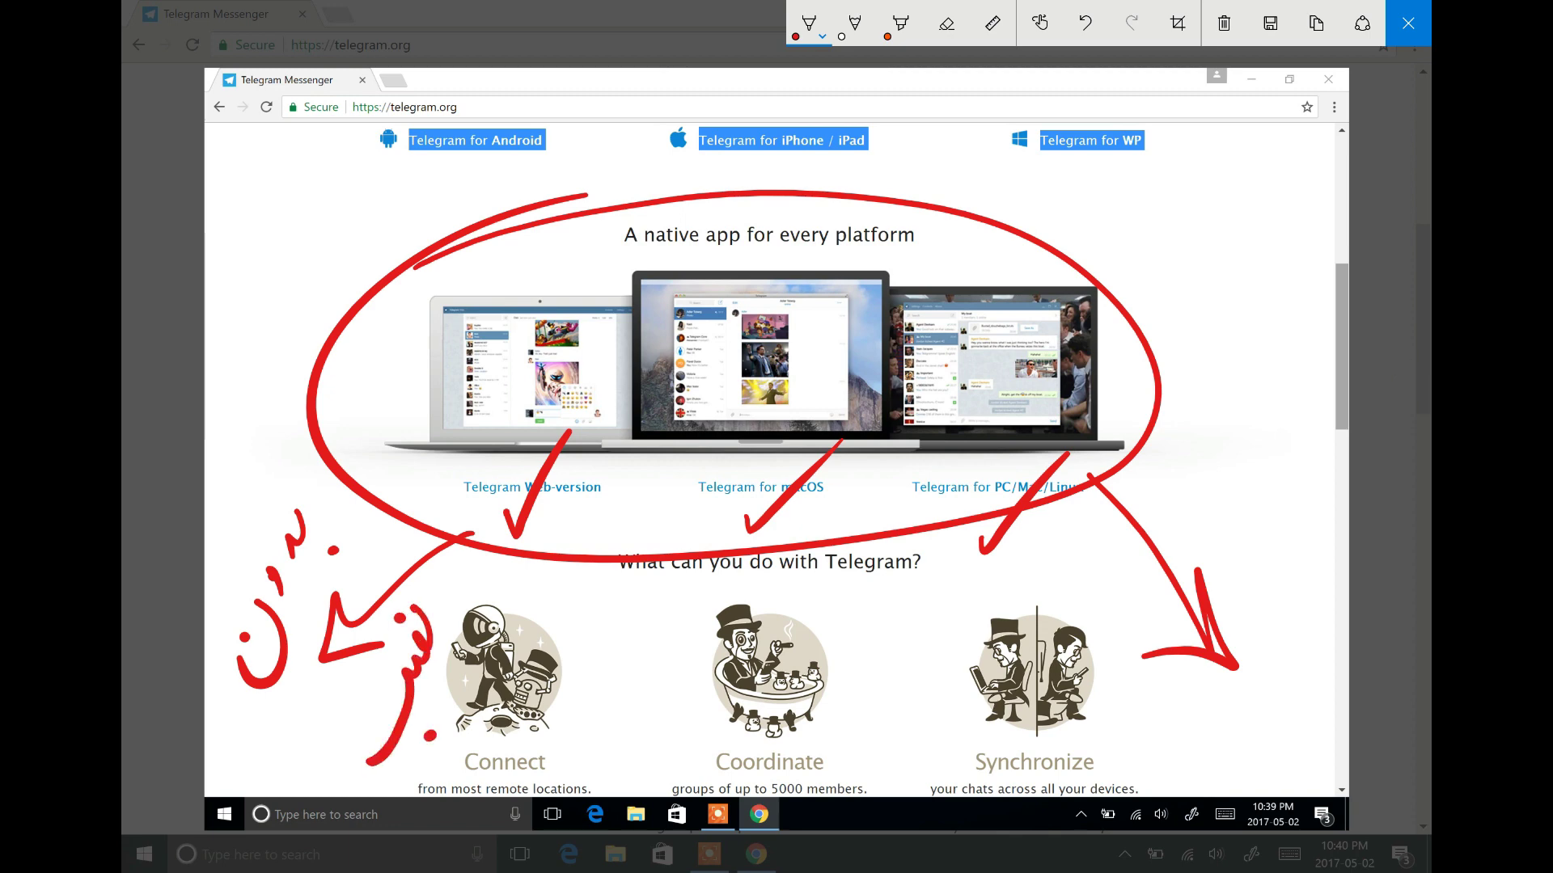
Handwrite a Persian note in red beside the right arrow and close the screen sketch.
mouse_move(1286, 526)
left_mouse_down()
mouse_move(1257, 589)
mouse_move(1271, 678)
mouse_move(1187, 765)
left_mouse_up()
left_click(1285, 559)
left_click(1244, 760)
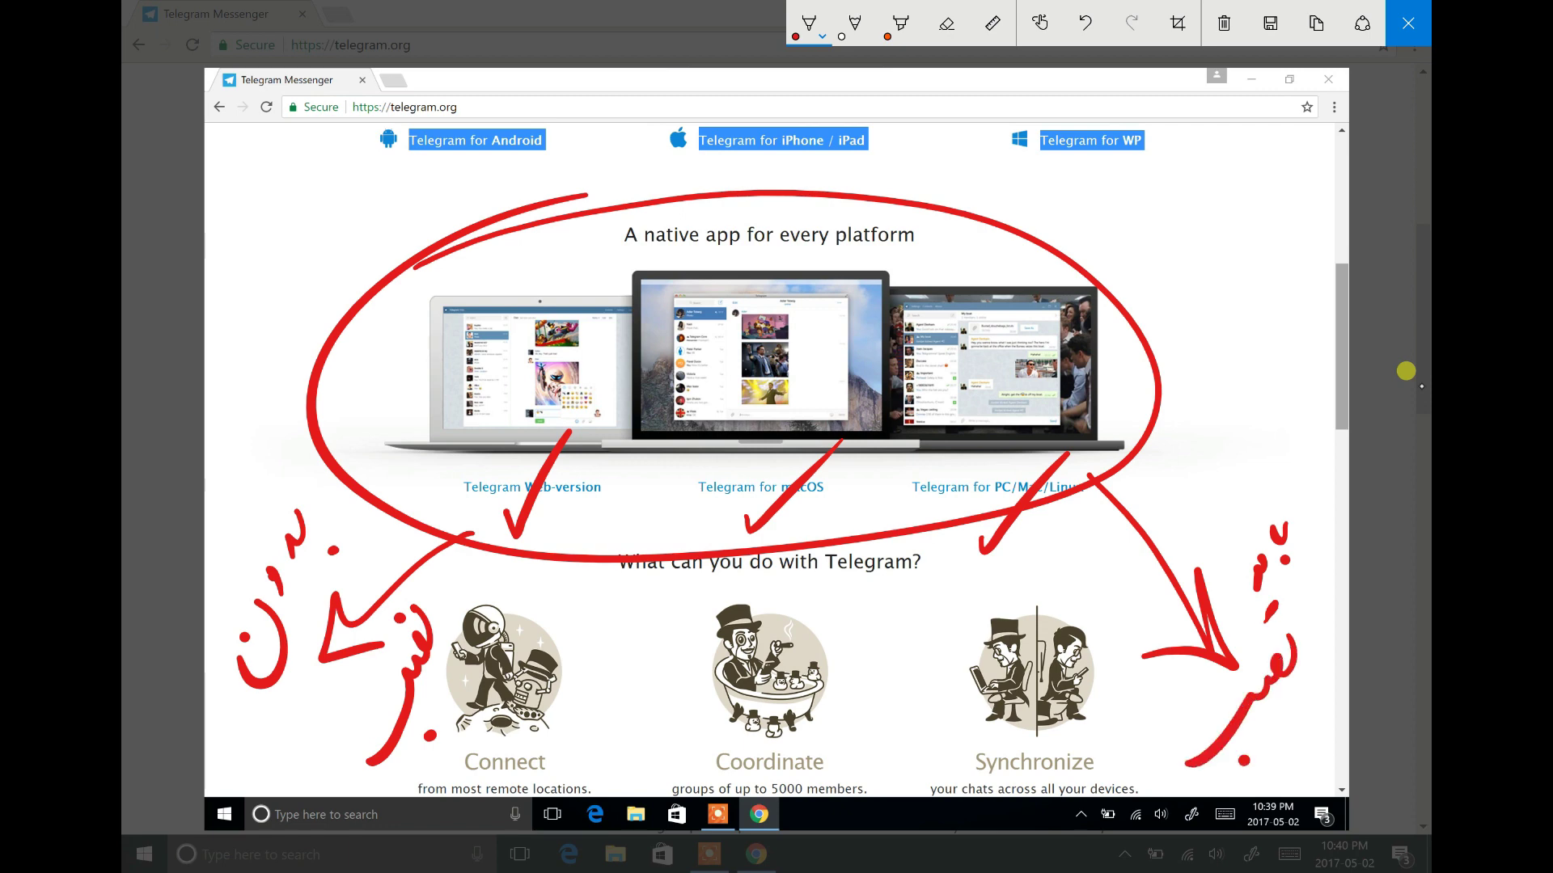
left_click(1254, 624)
mouse_move(1310, 686)
left_mouse_down()
mouse_move(1277, 772)
mouse_move(1281, 705)
left_mouse_up()
mouse_move(1278, 734)
left_mouse_down()
mouse_move(1256, 748)
mouse_move(1269, 758)
left_mouse_up()
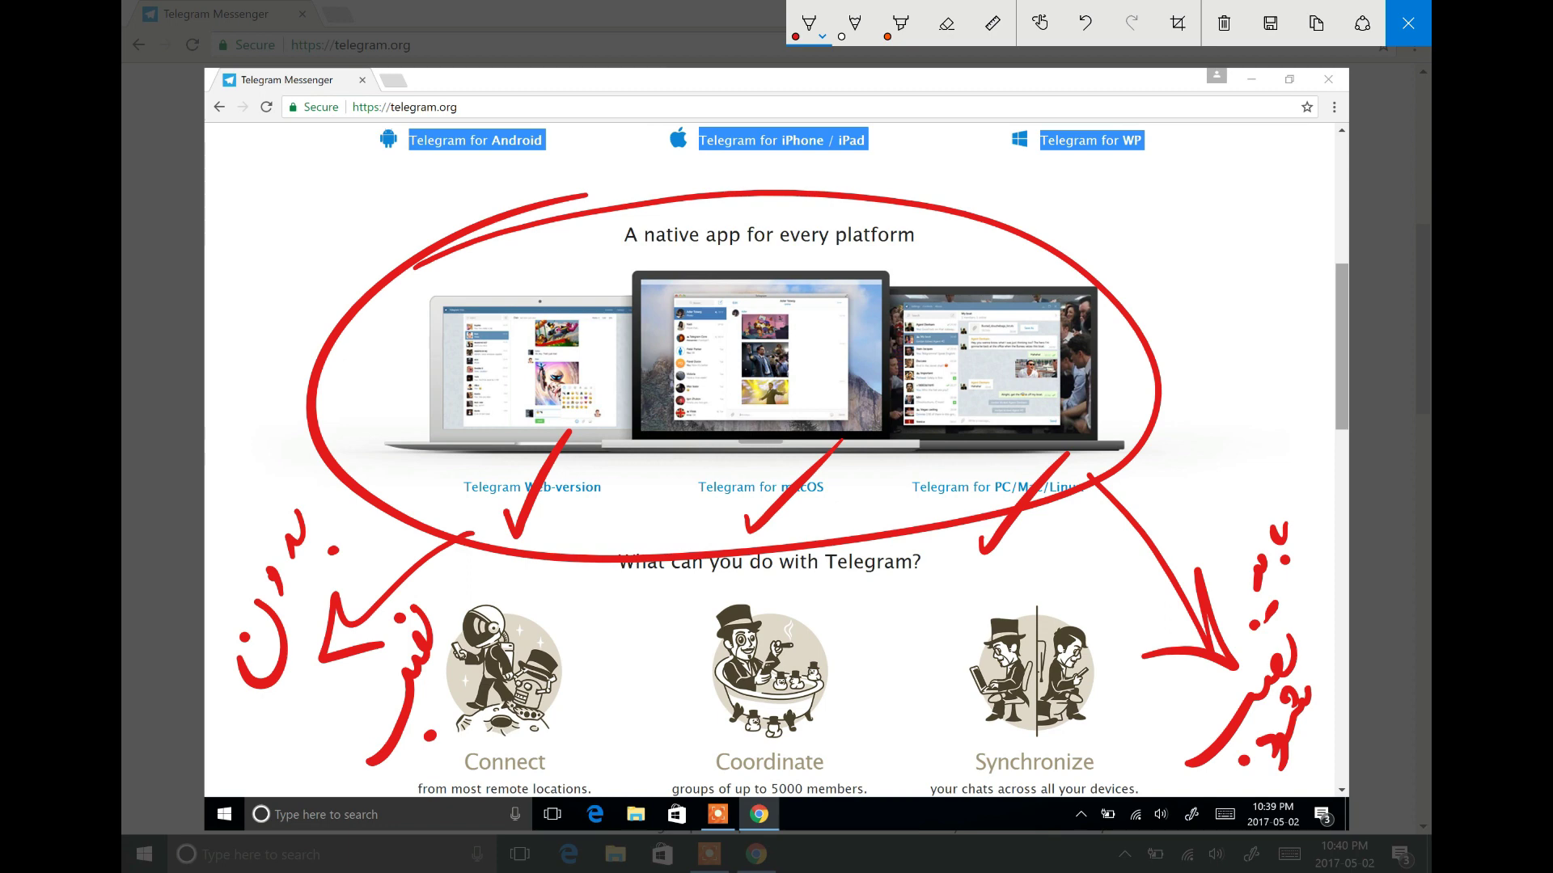
left_click(1408, 23)
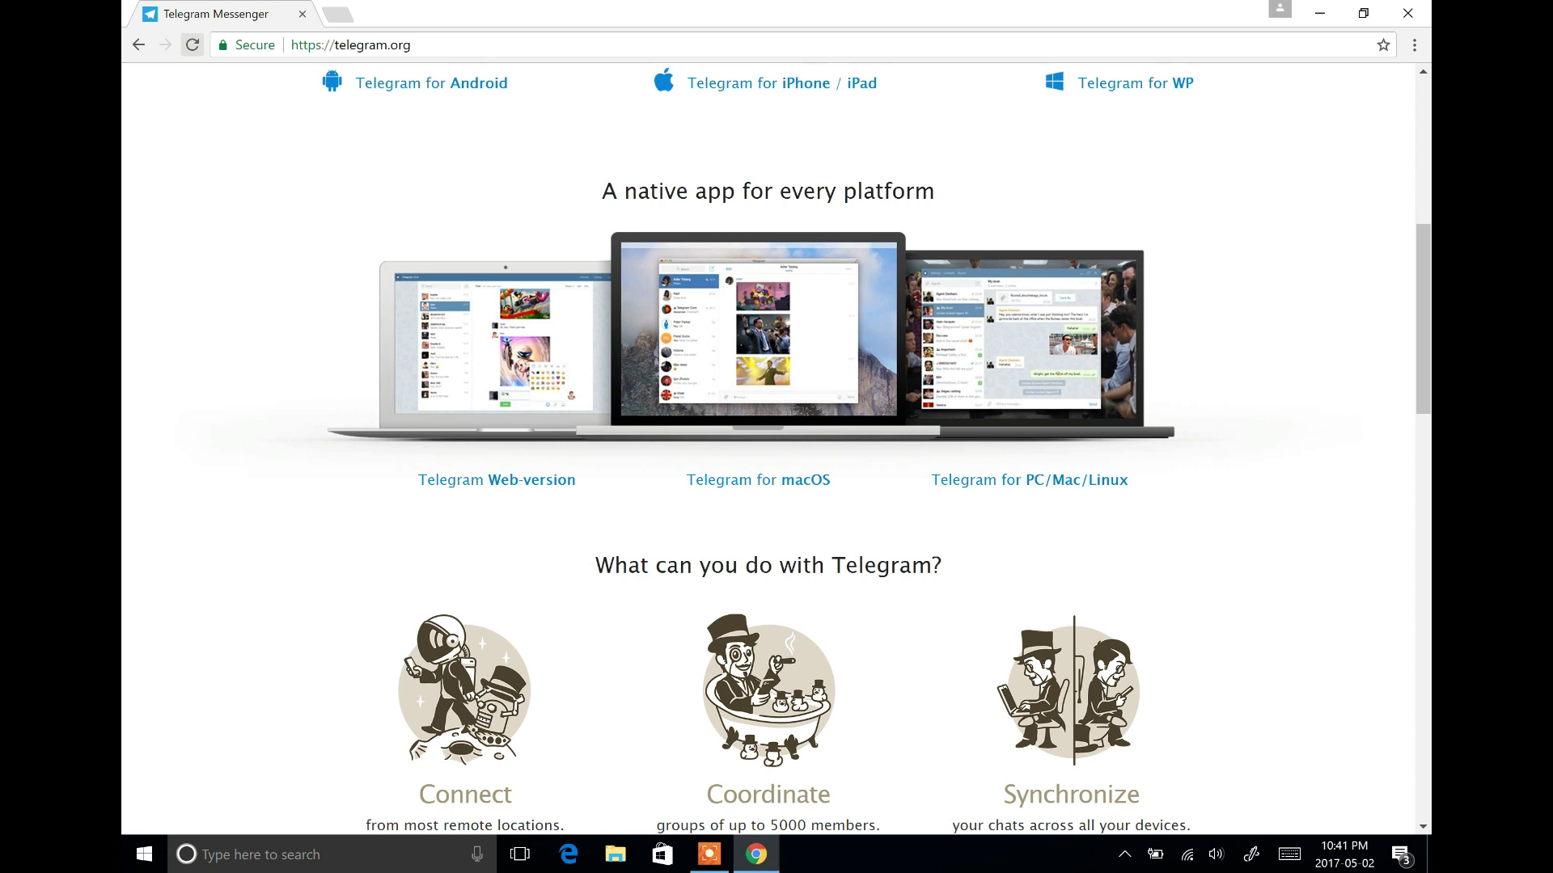
Open the Telegram Web-version and mark the country and phone number fields in red on a sketch of its sign-in form.
left_click(530, 480)
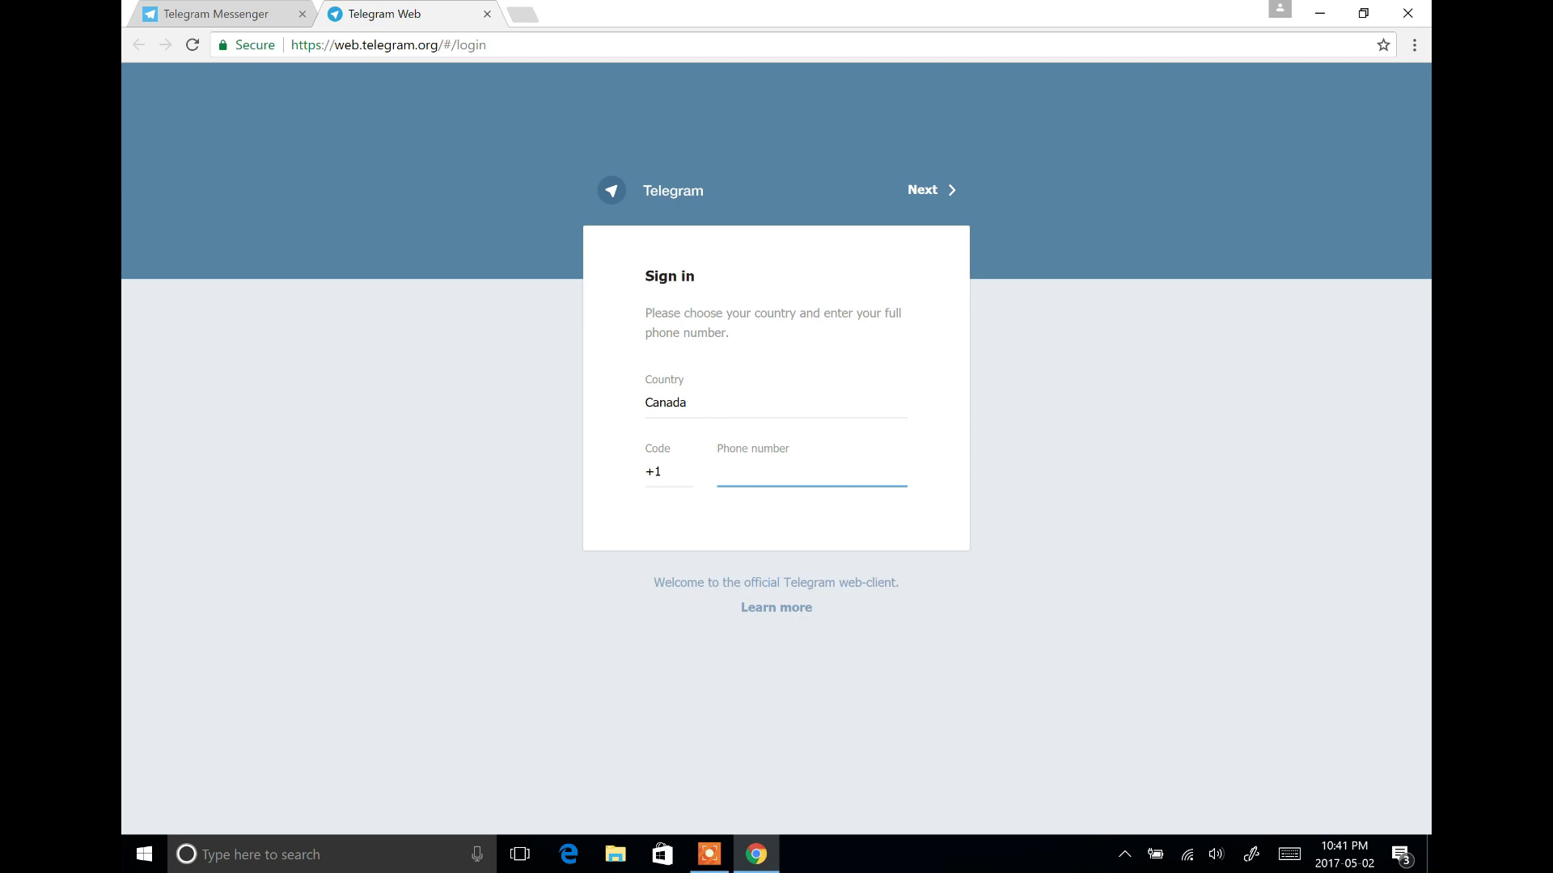
key("super+F19")
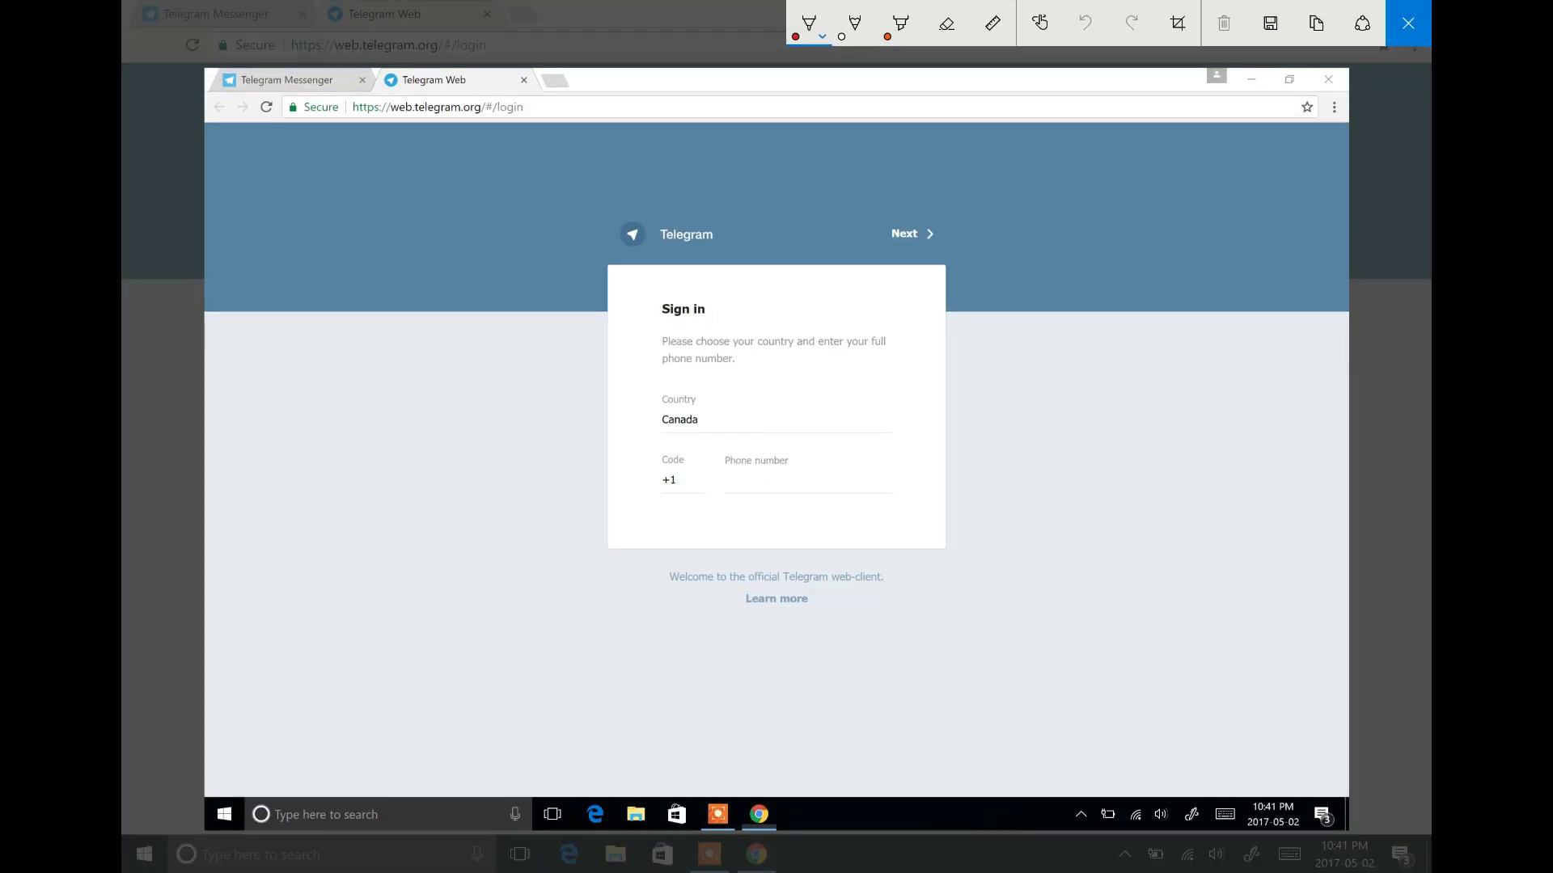
left_click_drag(621, 402, 664, 375)
mouse_move(648, 478)
left_mouse_down()
mouse_move(669, 457)
mouse_move(895, 481)
left_mouse_up()
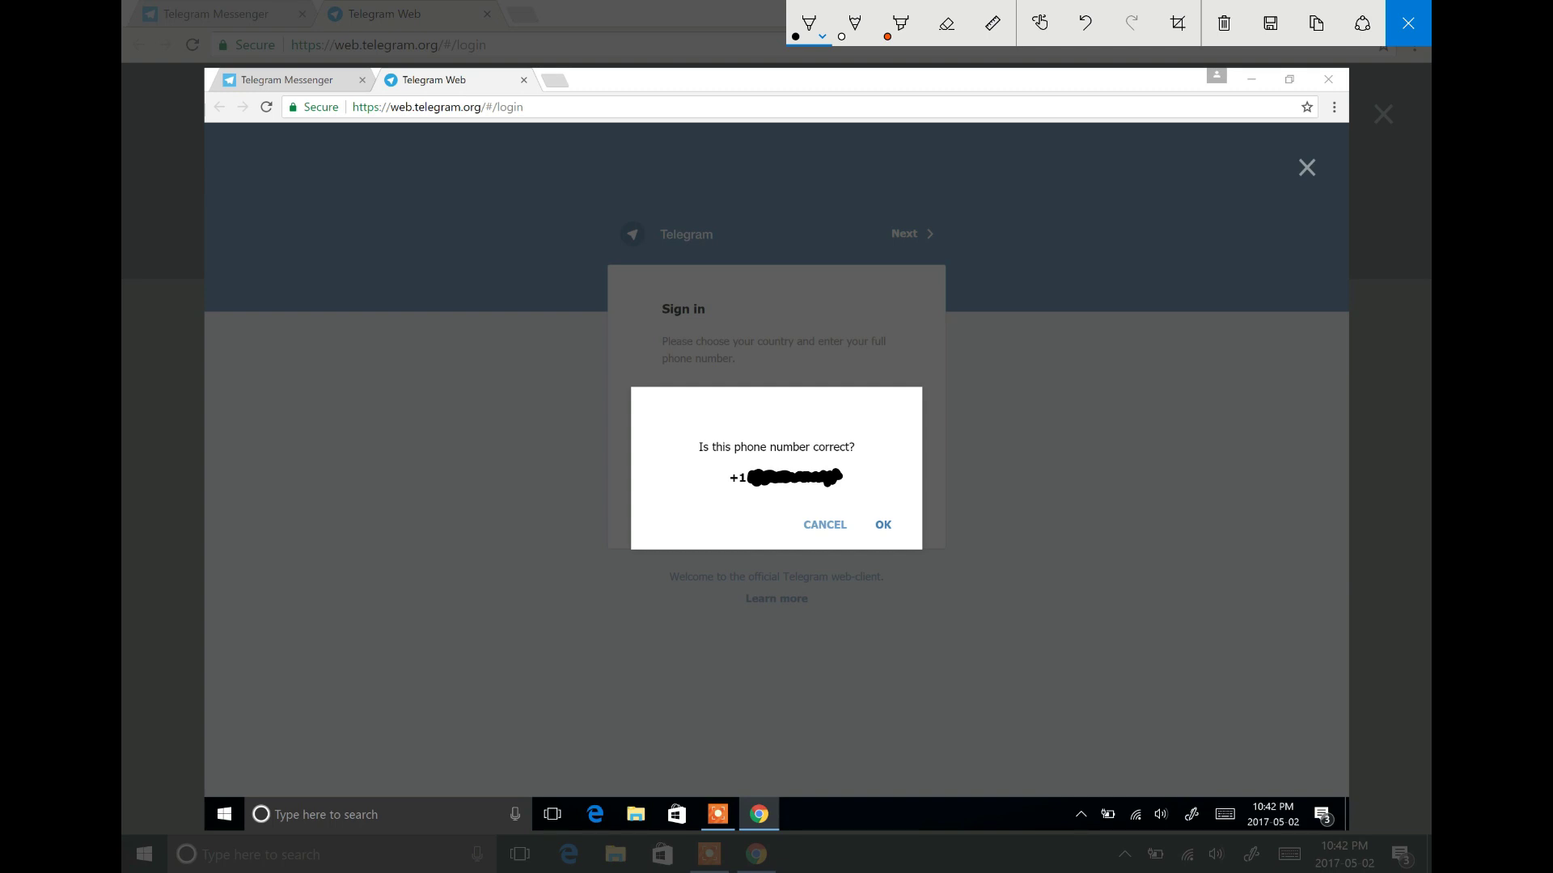
Set the pen to red, circle the phone number confirmation dialog, and mark its question, number and OK option.
left_click(809, 23)
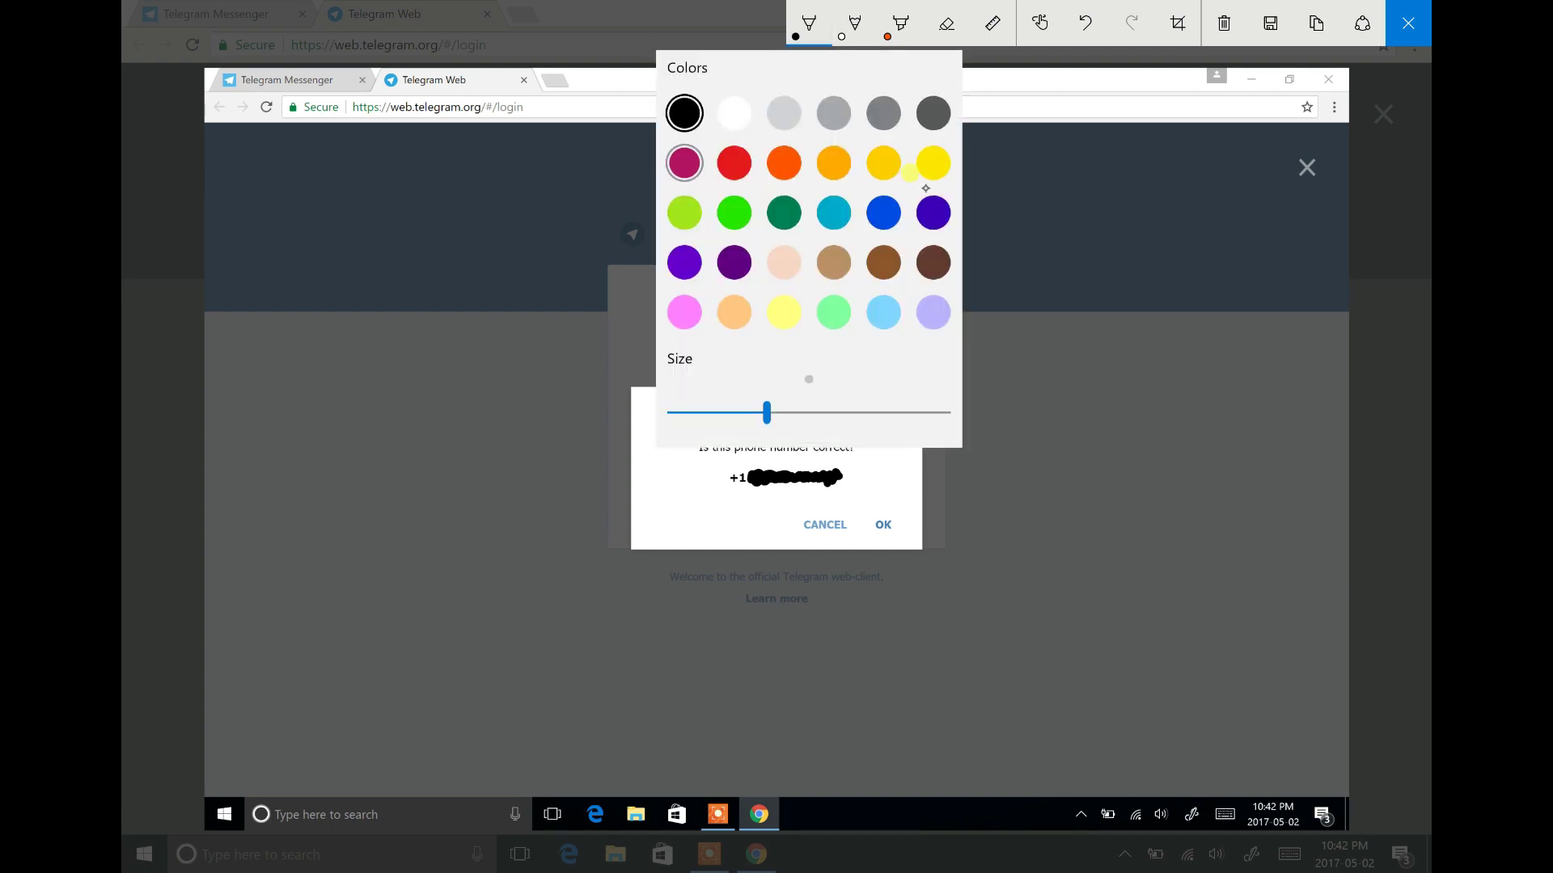
left_click(731, 160)
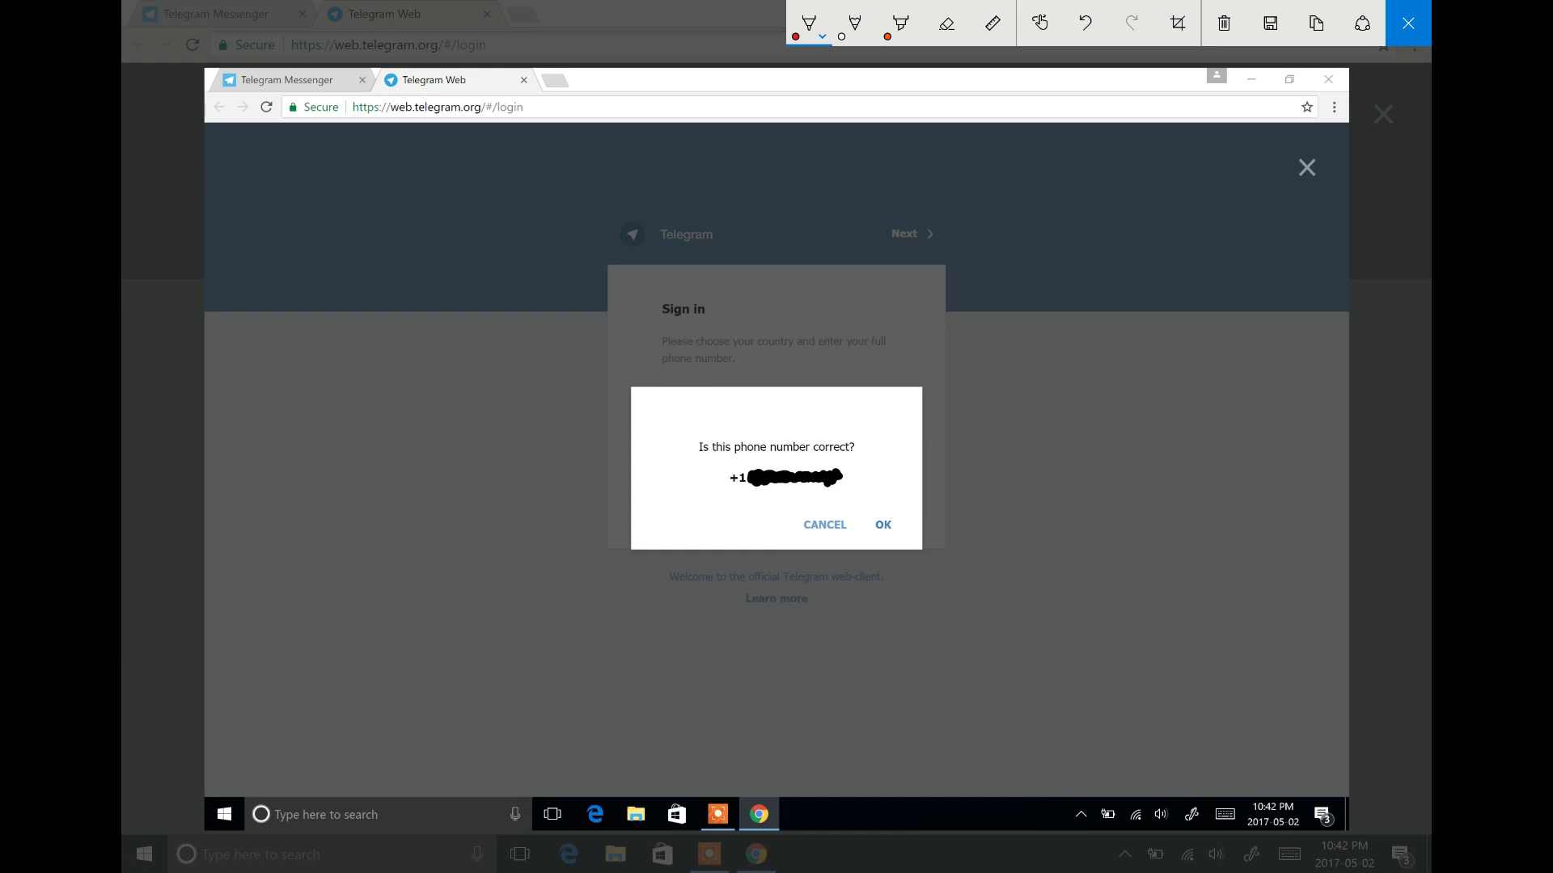
mouse_move(706, 647)
left_mouse_down()
mouse_move(985, 453)
mouse_move(919, 631)
left_mouse_up()
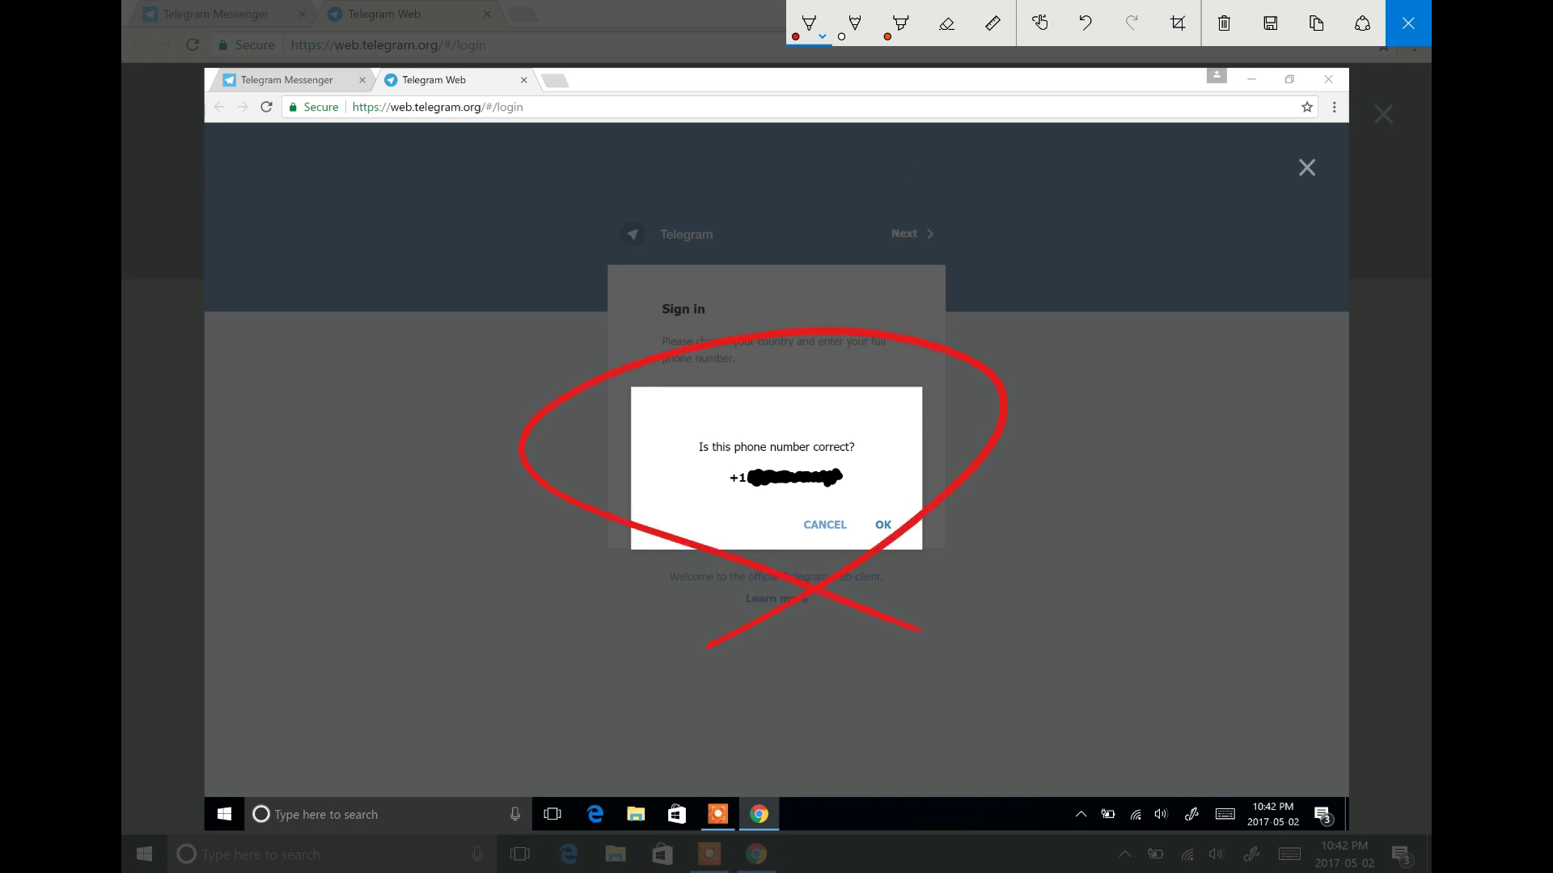
left_click_drag(859, 444, 900, 402)
mouse_move(807, 490)
left_mouse_down()
mouse_move(851, 492)
mouse_move(810, 492)
left_mouse_up()
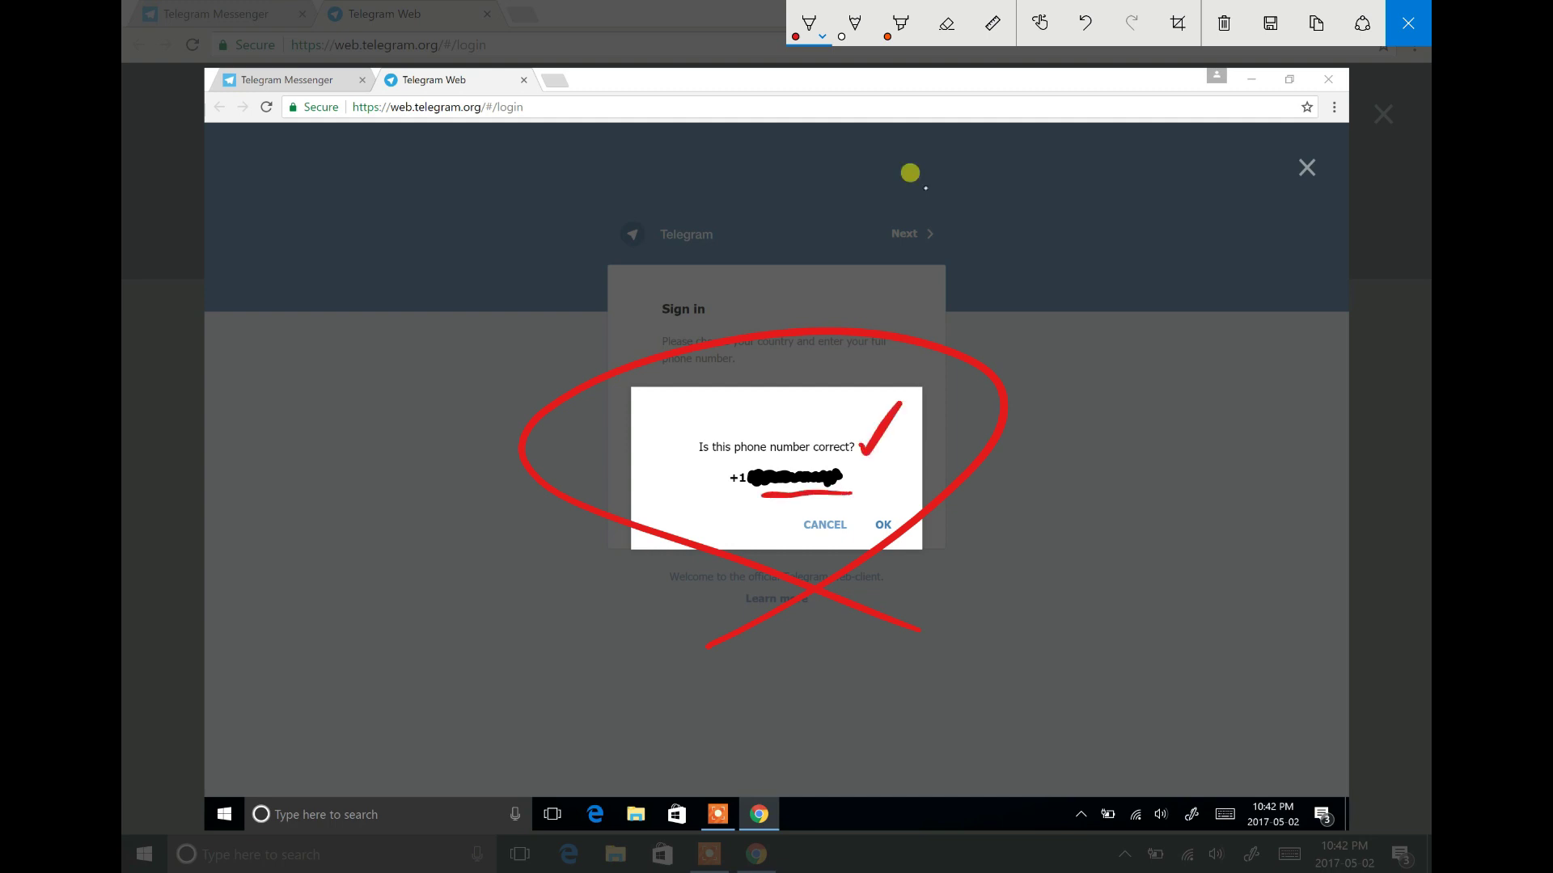
mouse_move(891, 501)
left_mouse_down()
mouse_move(875, 545)
mouse_move(899, 505)
left_mouse_up()
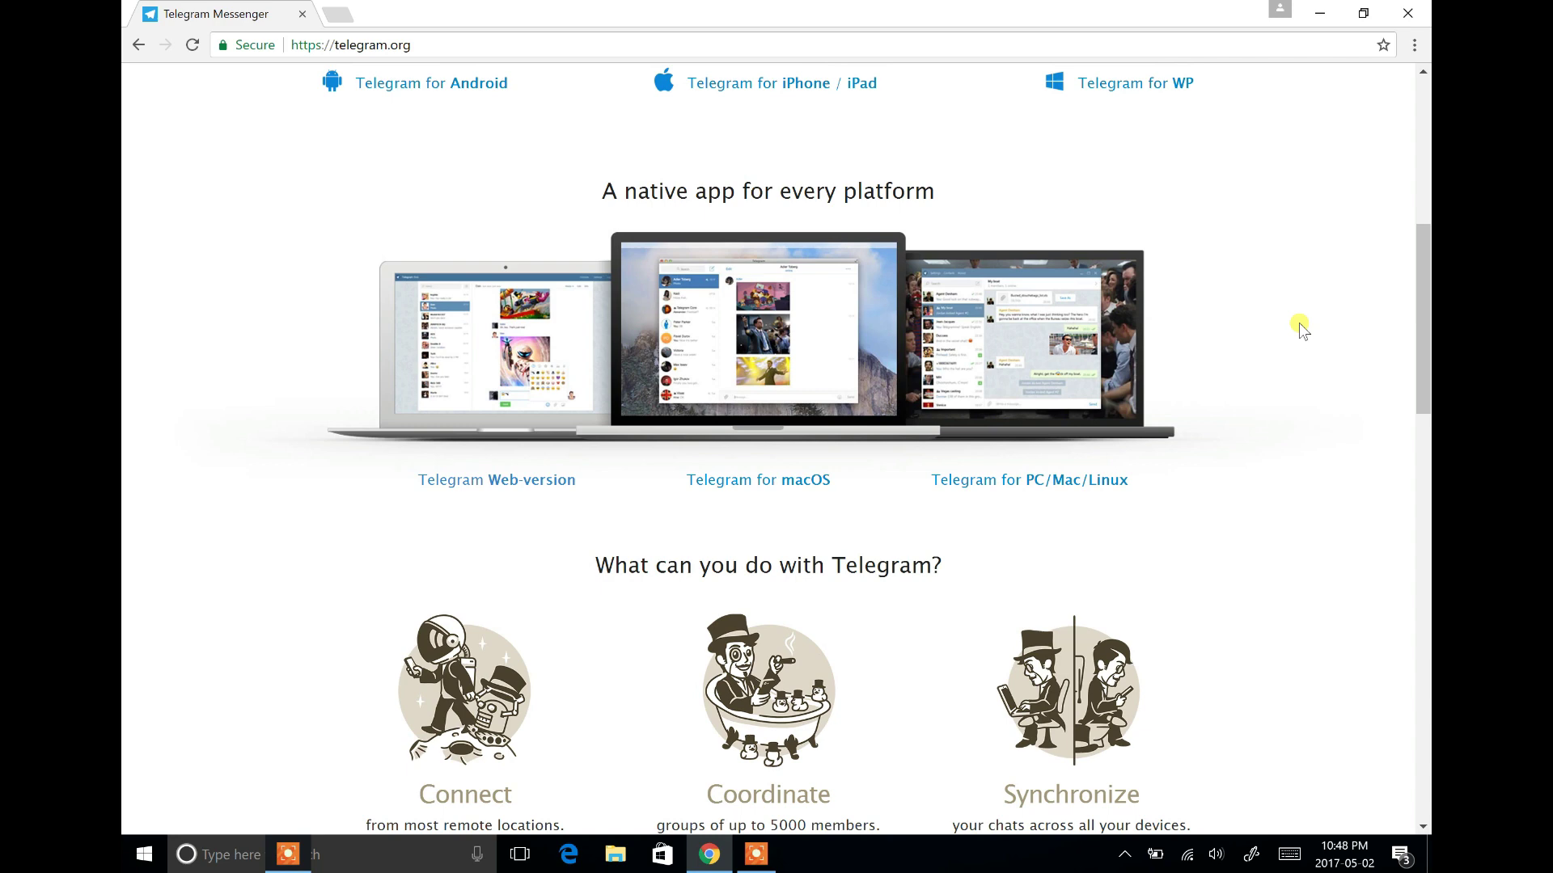
On a sketch of the Telegram home page, handwrite a red Persian note beside the laptops and mark the Web-version and PC/Mac/Linux downloads.
key("super+F19")
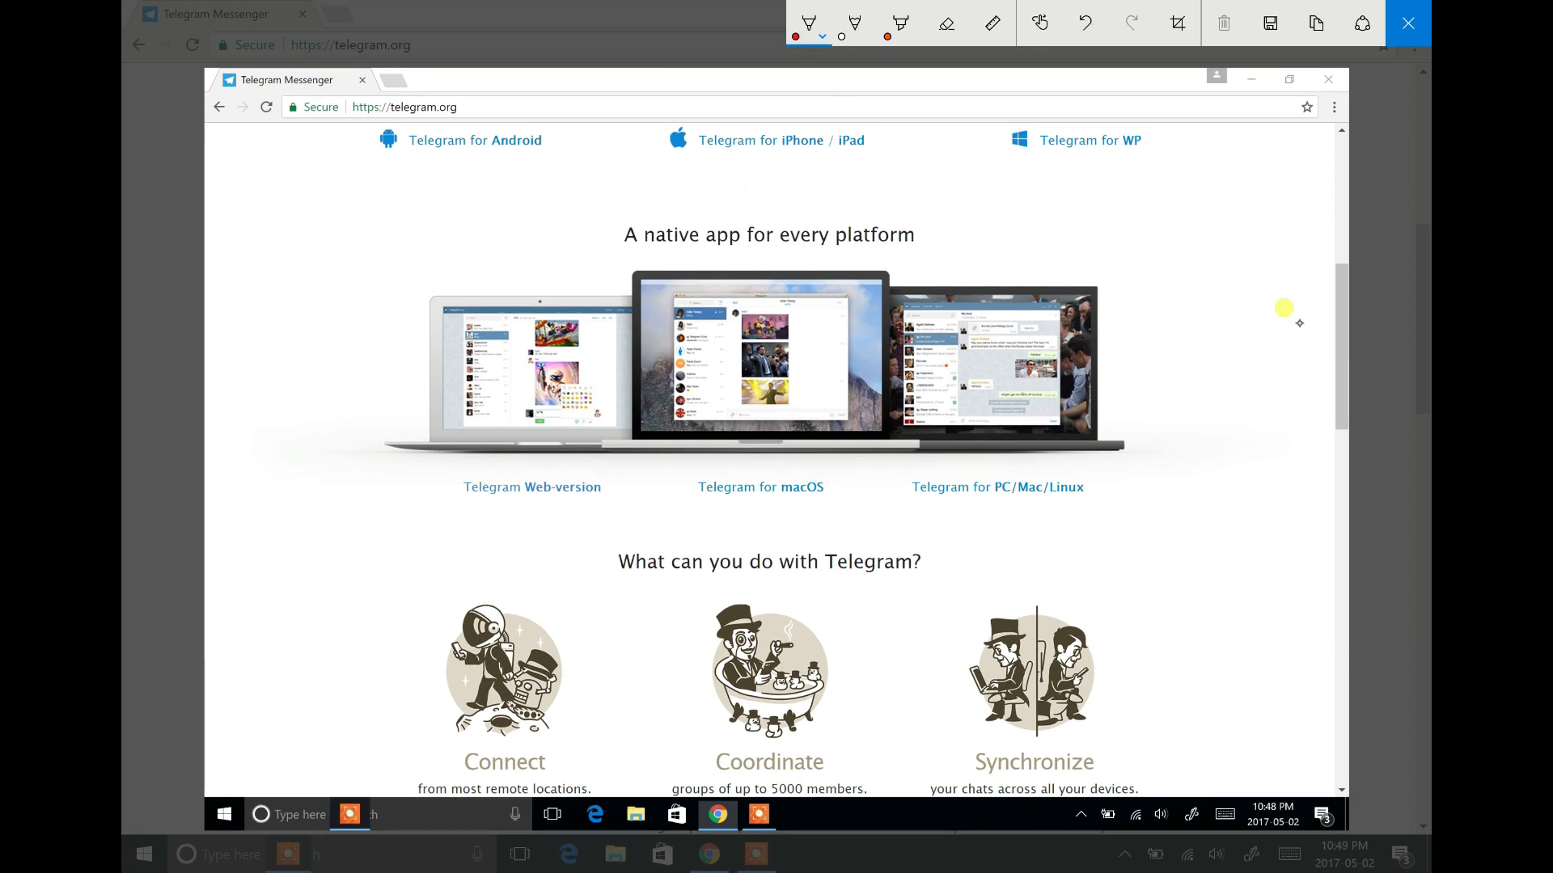
mouse_move(1235, 231)
left_mouse_down()
mouse_move(1252, 274)
mouse_move(1162, 437)
mouse_move(1137, 558)
mouse_move(1209, 606)
left_mouse_up()
left_click(1201, 450)
left_click(1215, 245)
left_click(1121, 492)
left_click_drag(1204, 539, 1192, 554)
left_click_drag(1169, 277, 1150, 436)
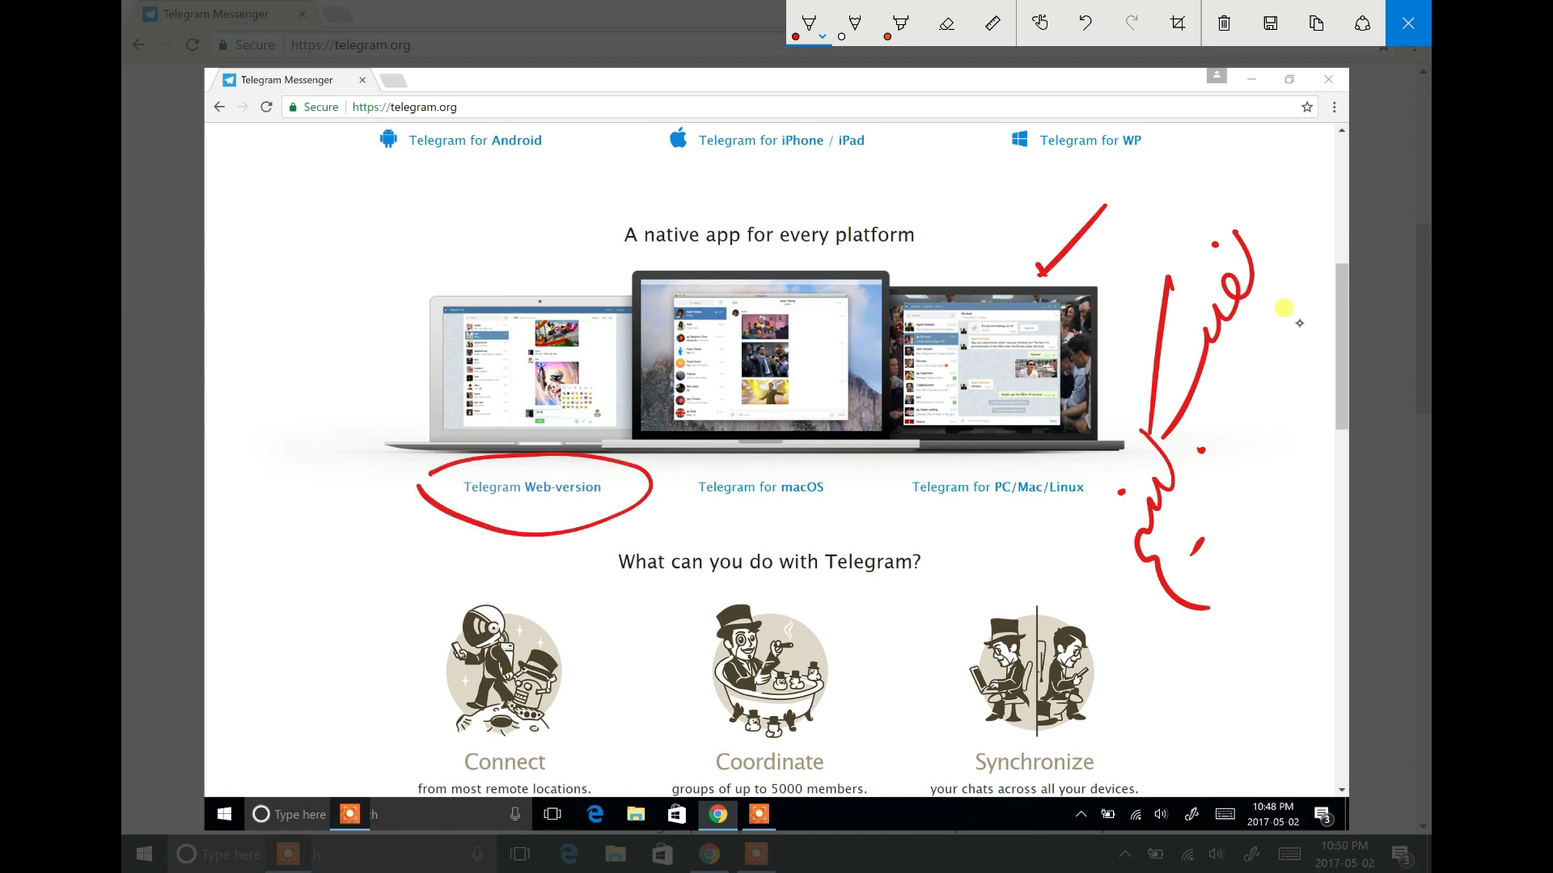
left_click_drag(934, 513, 1070, 522)
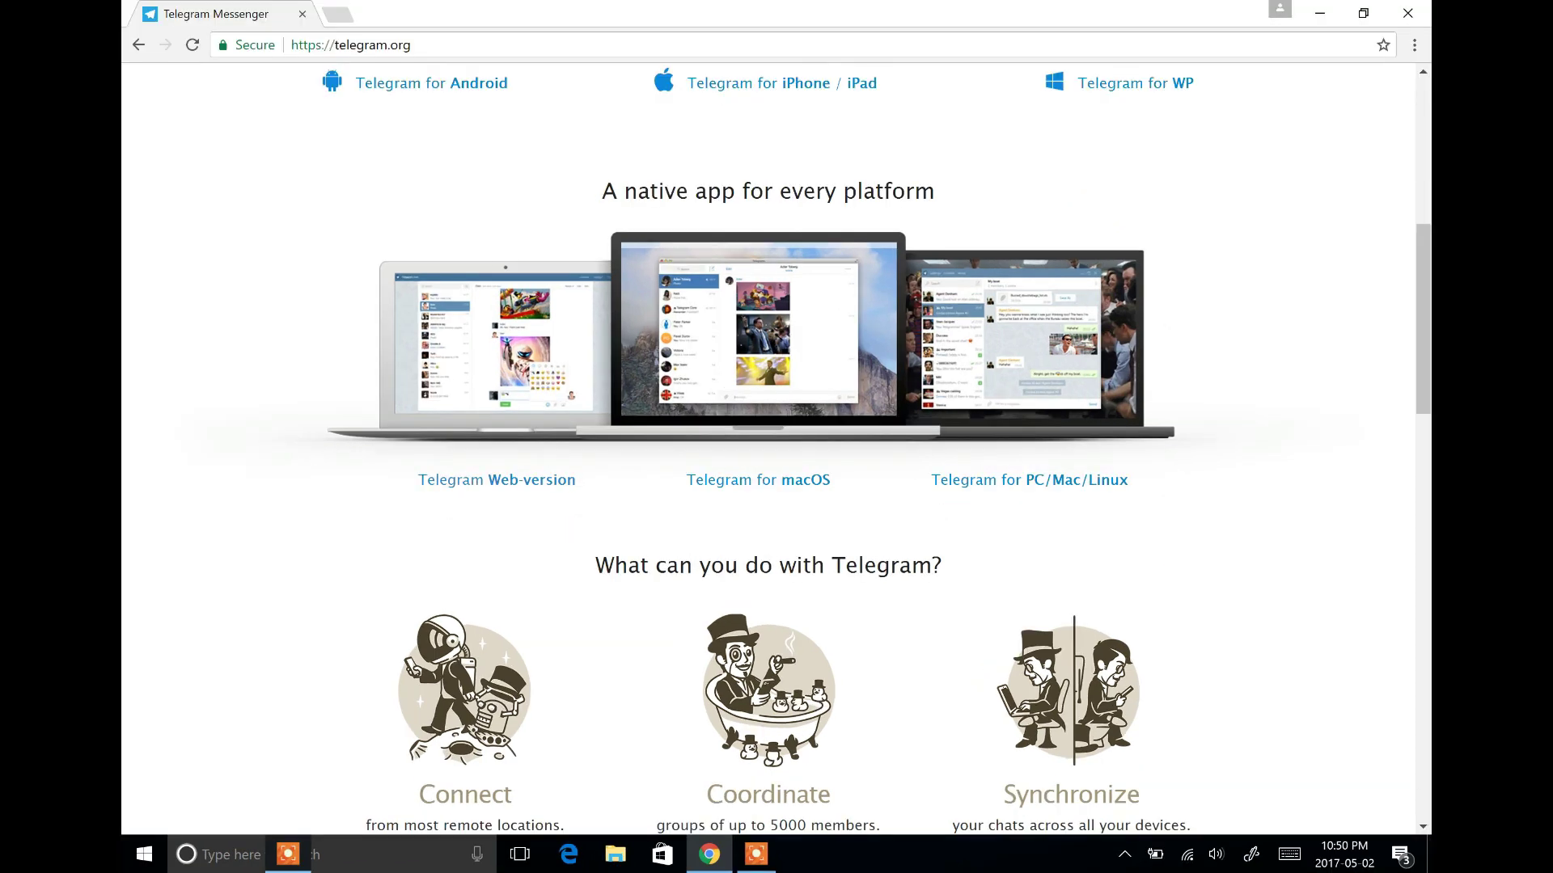
Open the Telegram for PC/Mac/Linux page, point out the portable Windows version, and show all platforms.
left_click(1014, 489)
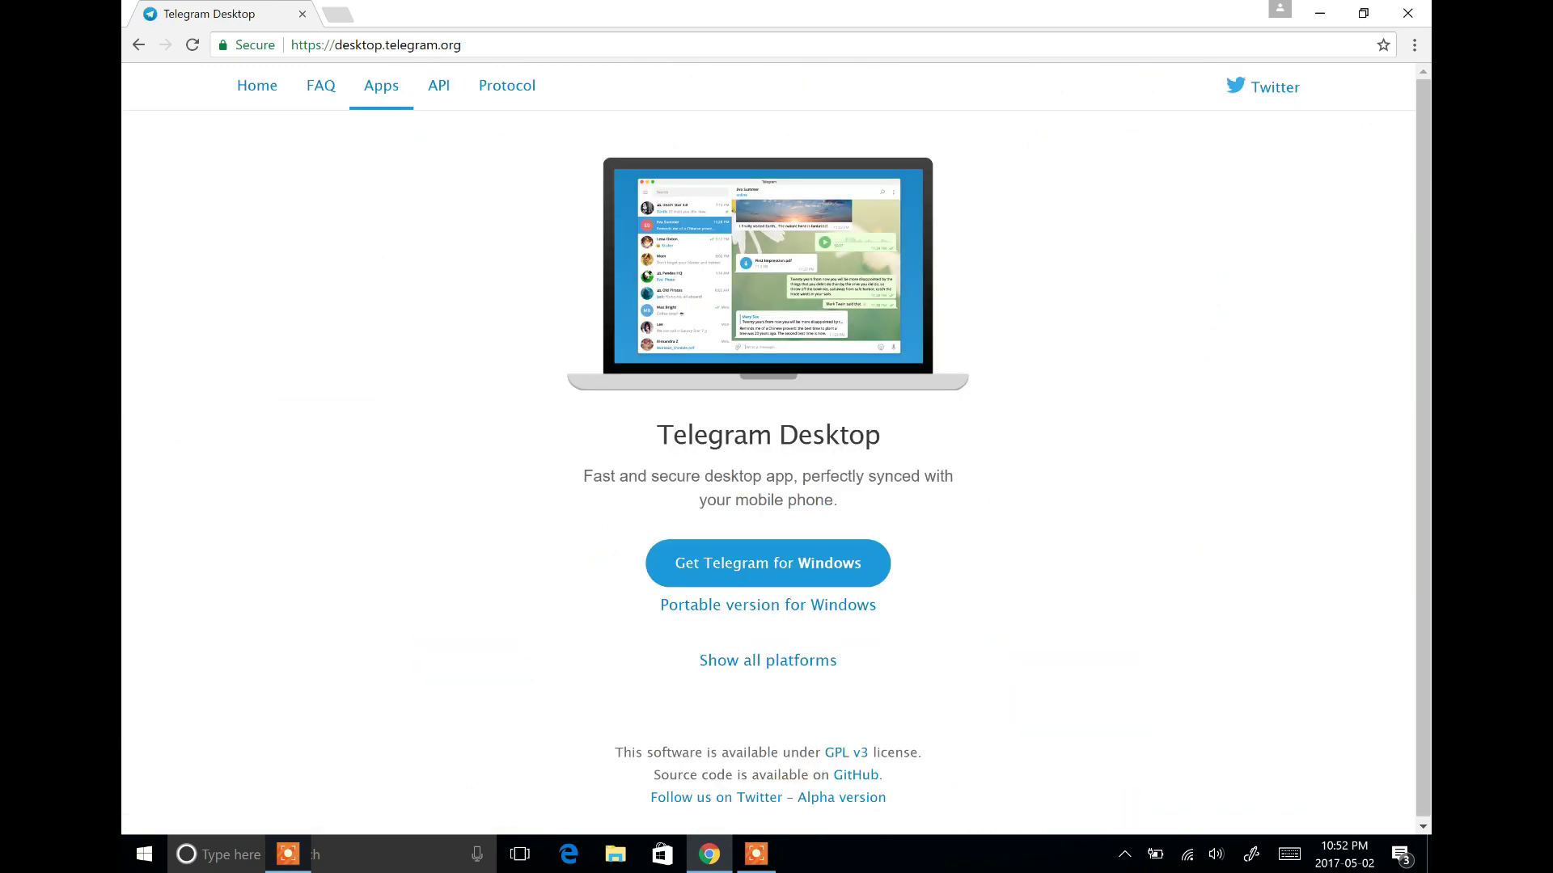
left_click_drag(661, 605, 912, 599)
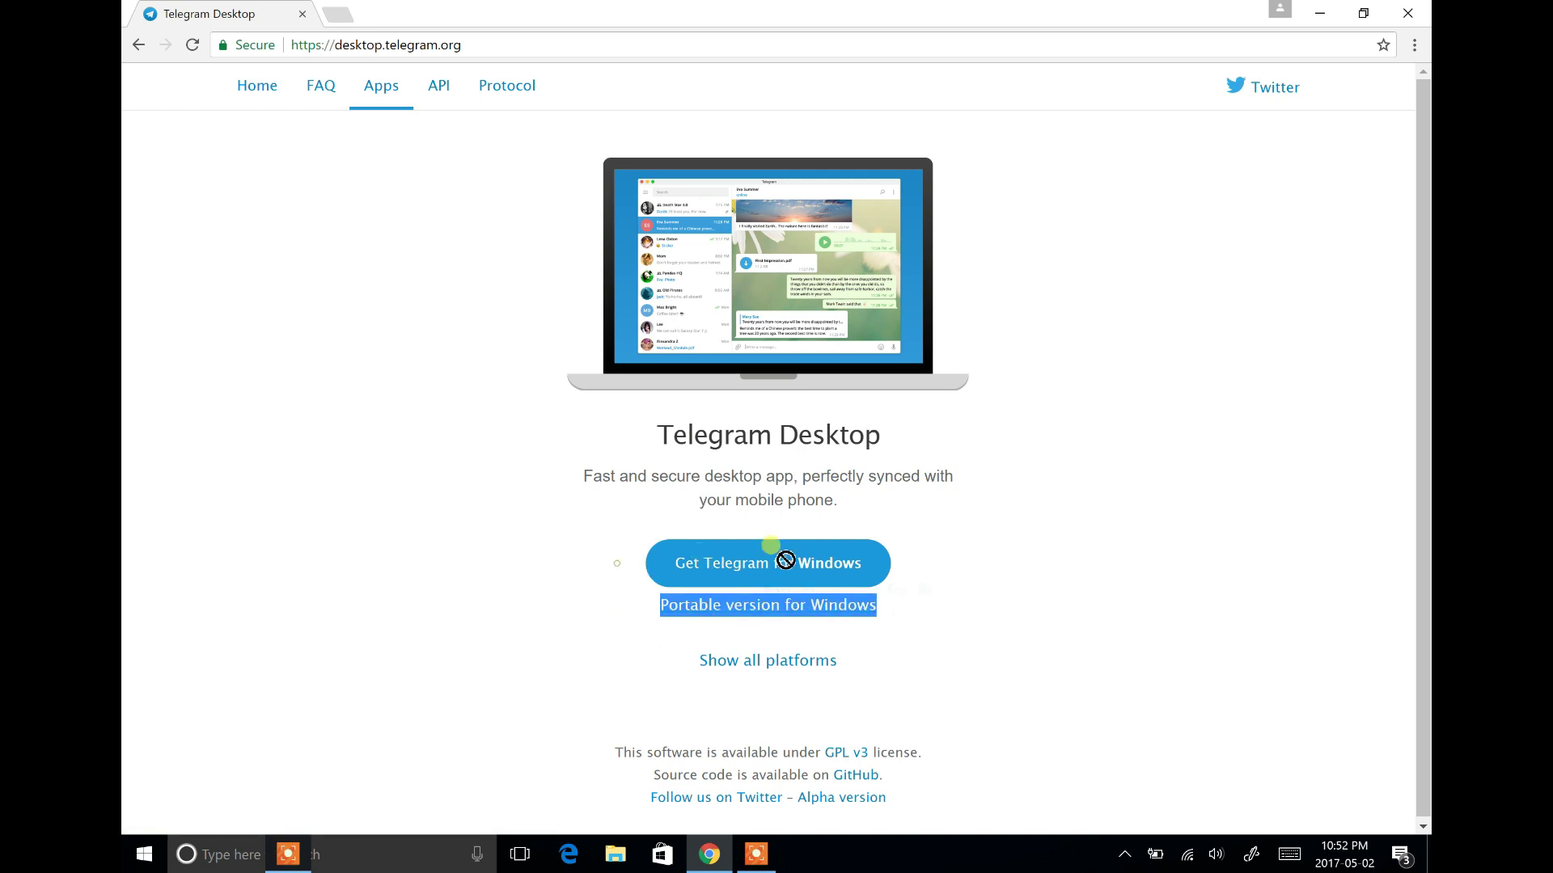
left_click_drag(783, 554, 877, 623)
left_click(922, 578)
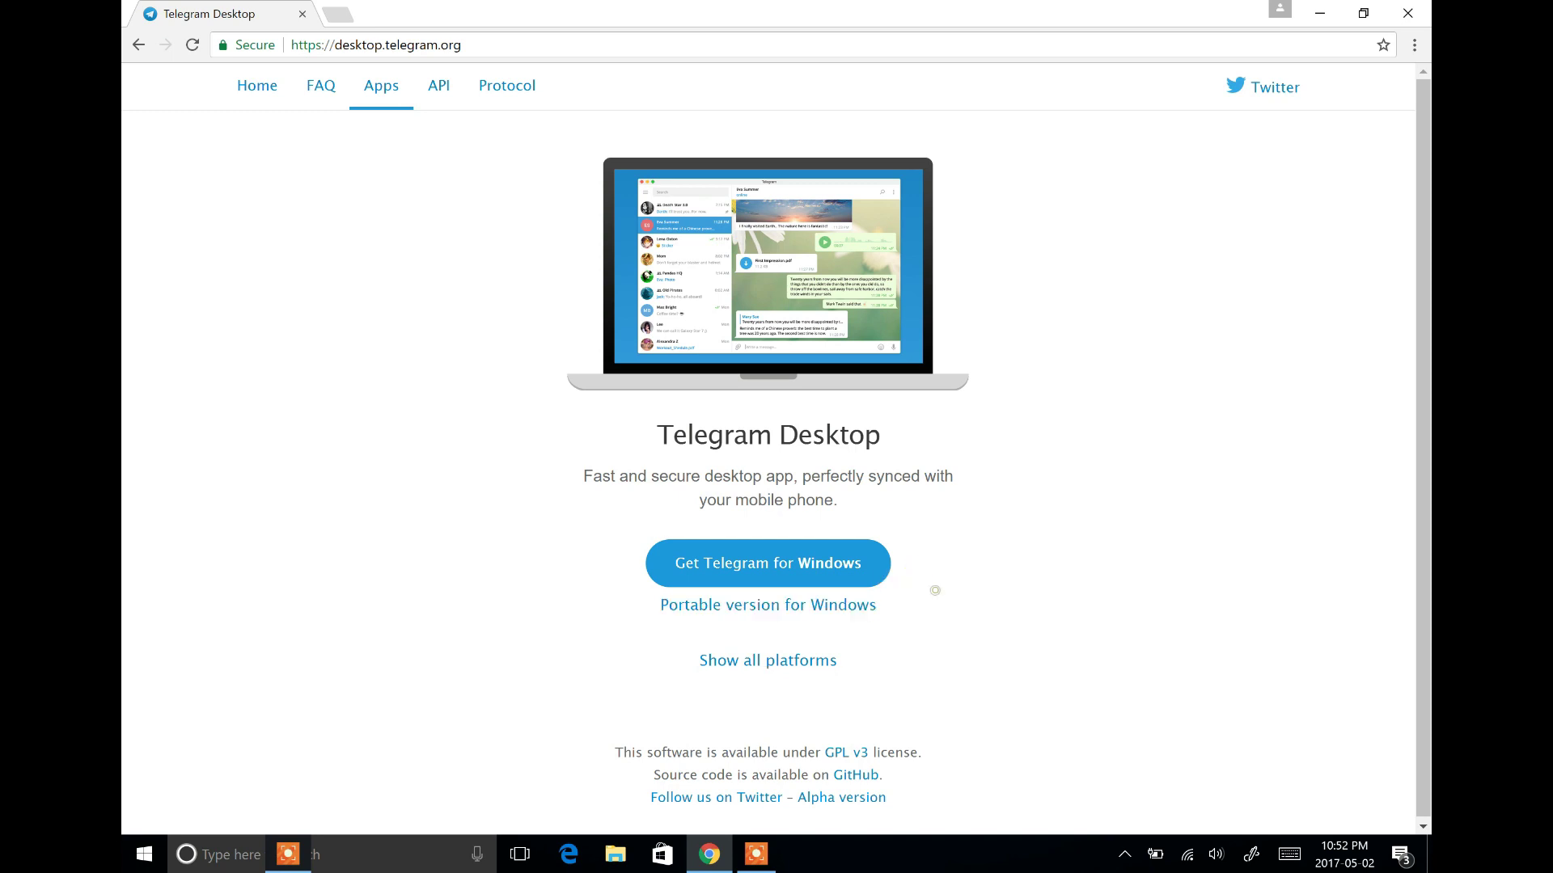
left_click(768, 662)
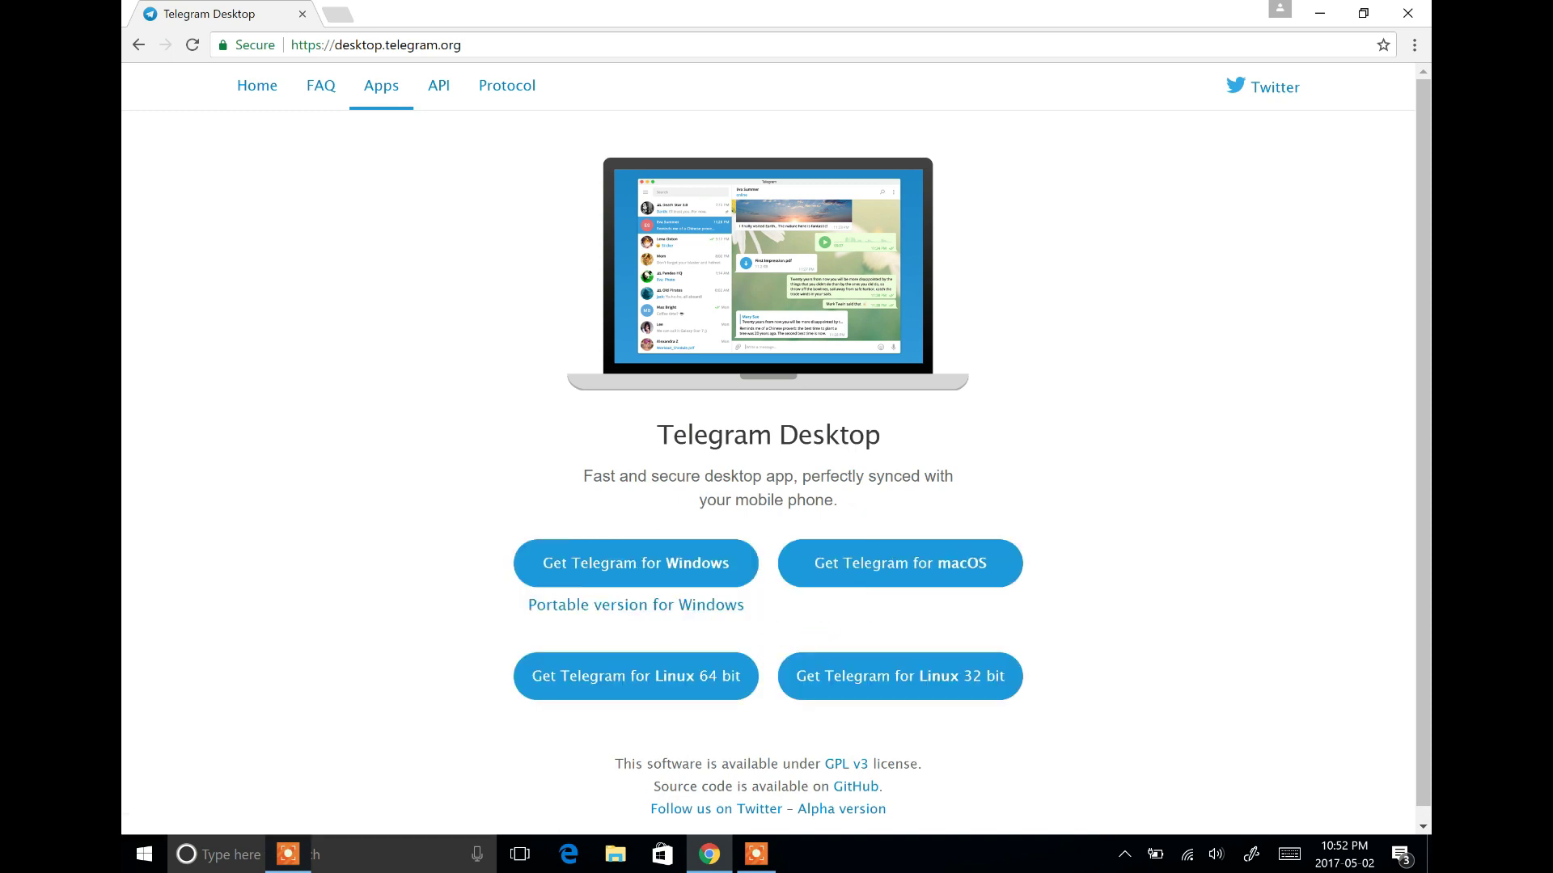
On a screen sketch of the download page, mark the Windows, macOS, Linux and portable versions in red.
key("super+F19")
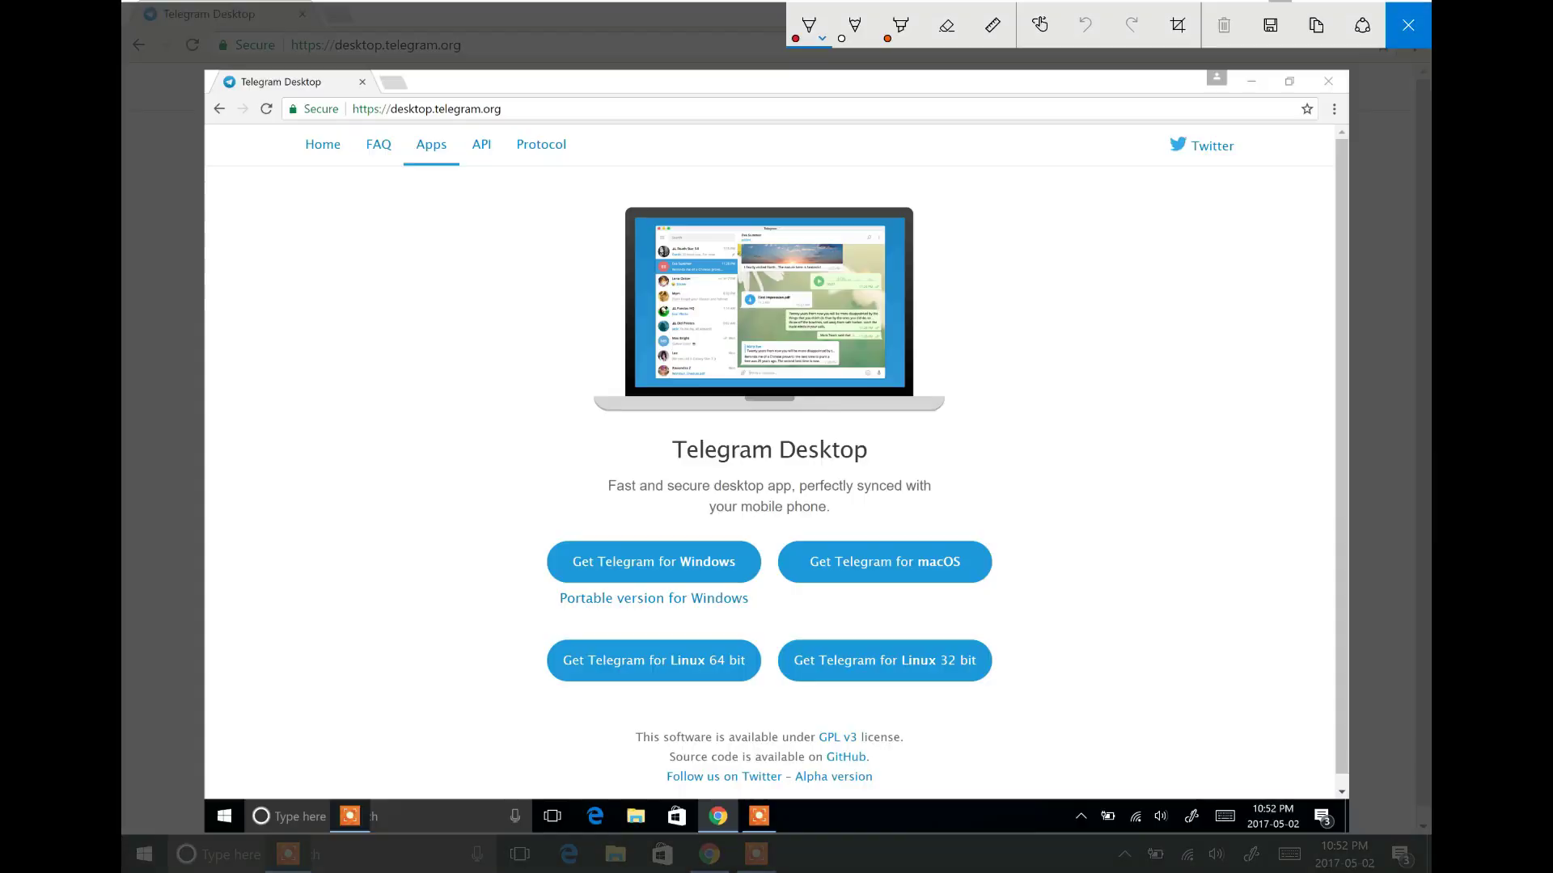
left_click_drag(502, 558, 558, 527)
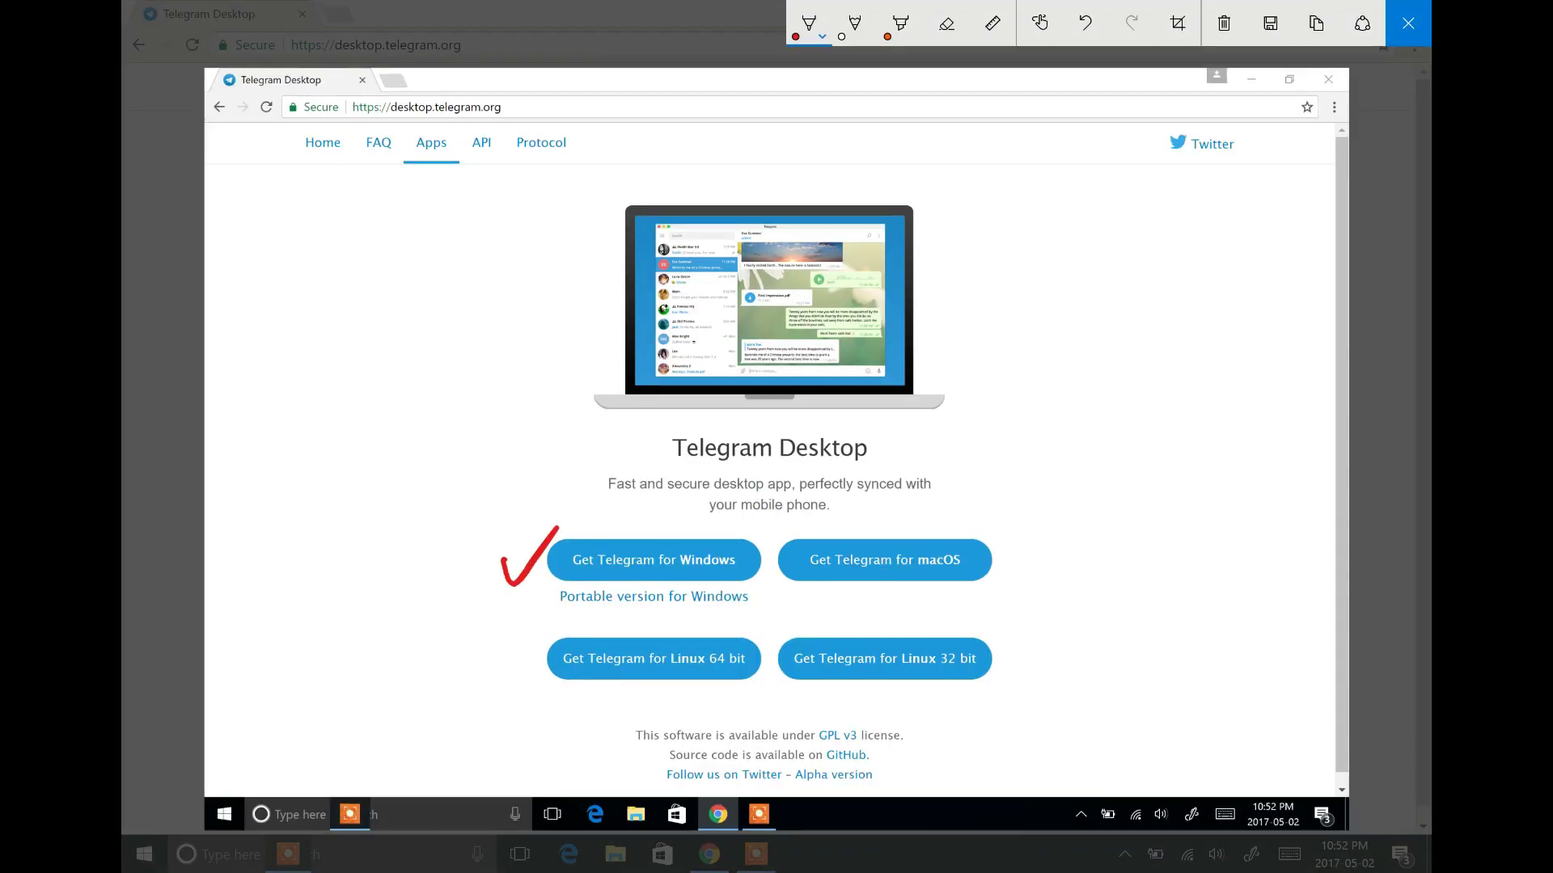
left_click_drag(1002, 556, 1091, 502)
mouse_move(695, 692)
left_mouse_down()
mouse_move(744, 710)
mouse_move(829, 686)
left_mouse_up()
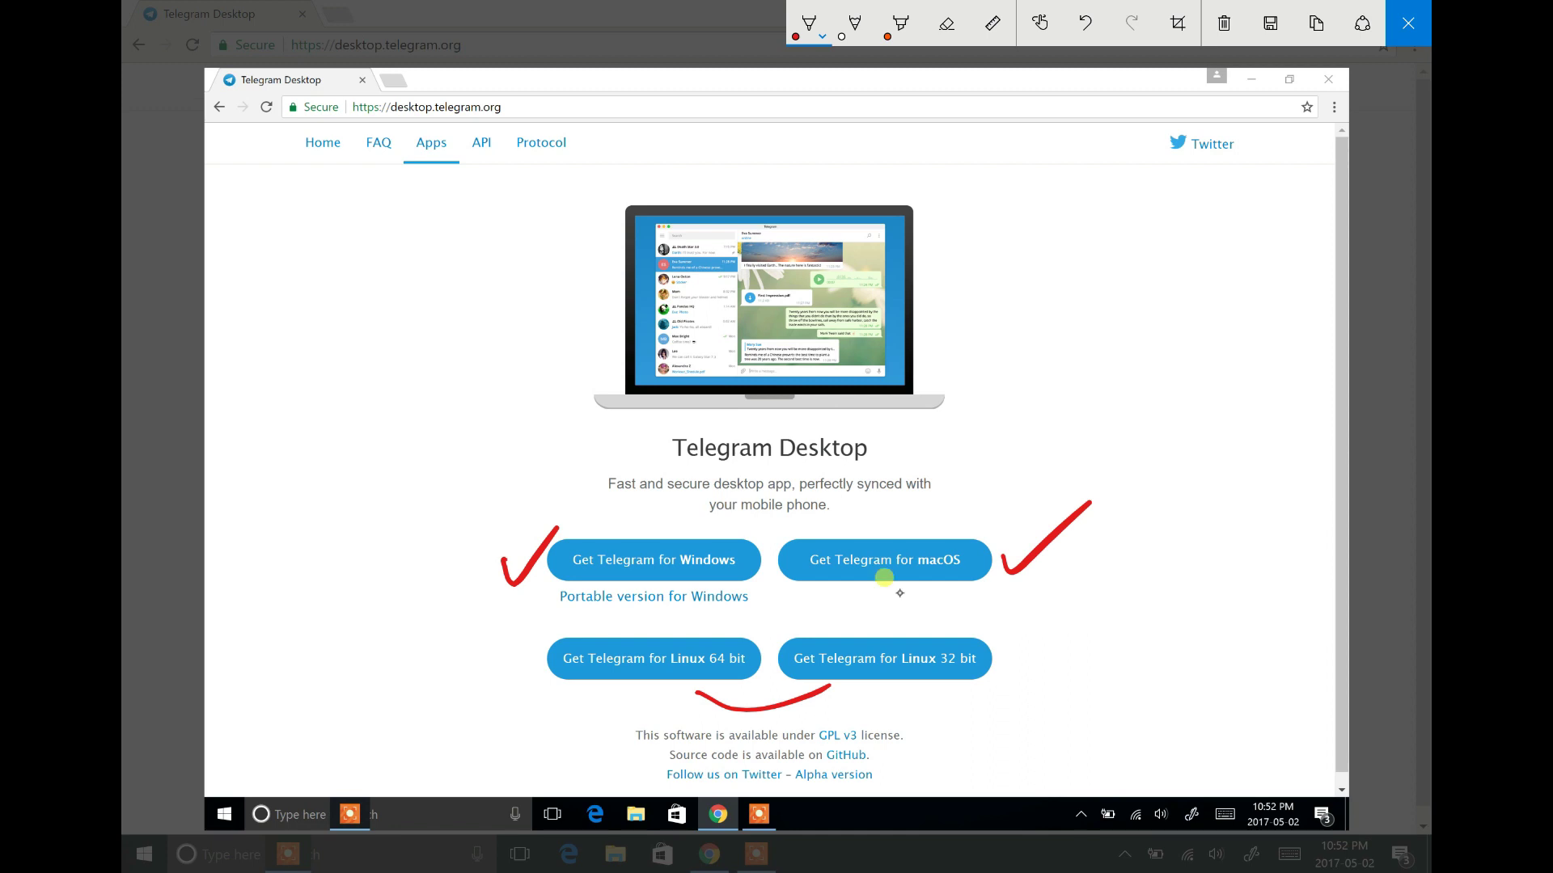
mouse_move(535, 613)
left_mouse_down()
mouse_move(677, 619)
mouse_move(712, 514)
mouse_move(458, 556)
left_mouse_up()
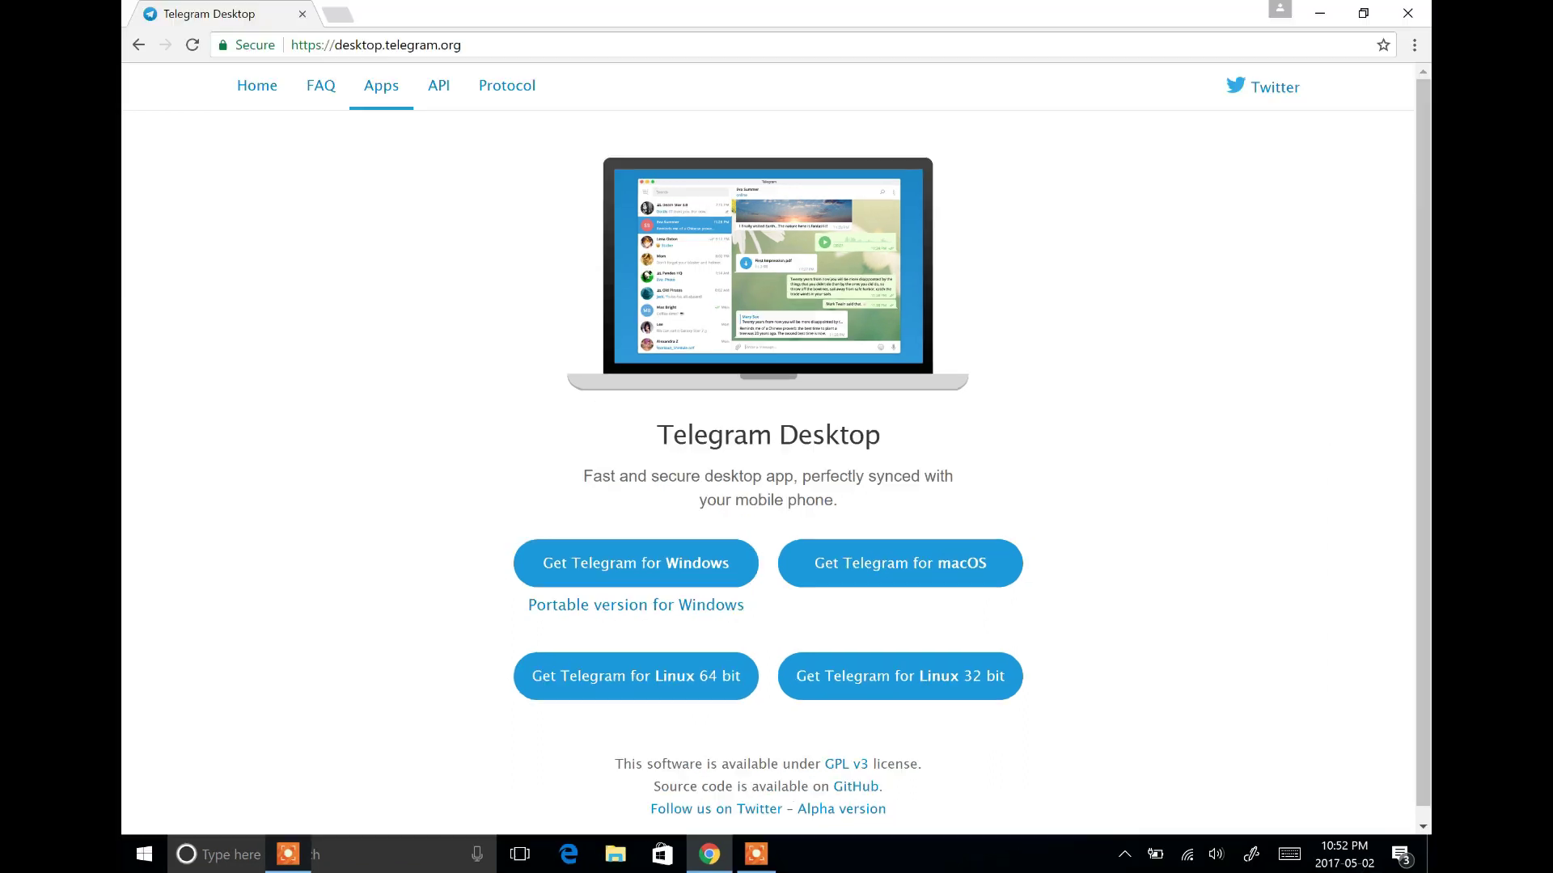
Download Telegram for Windows and run tsetup.1.0.29.exe with English as the setup language.
left_click(658, 563)
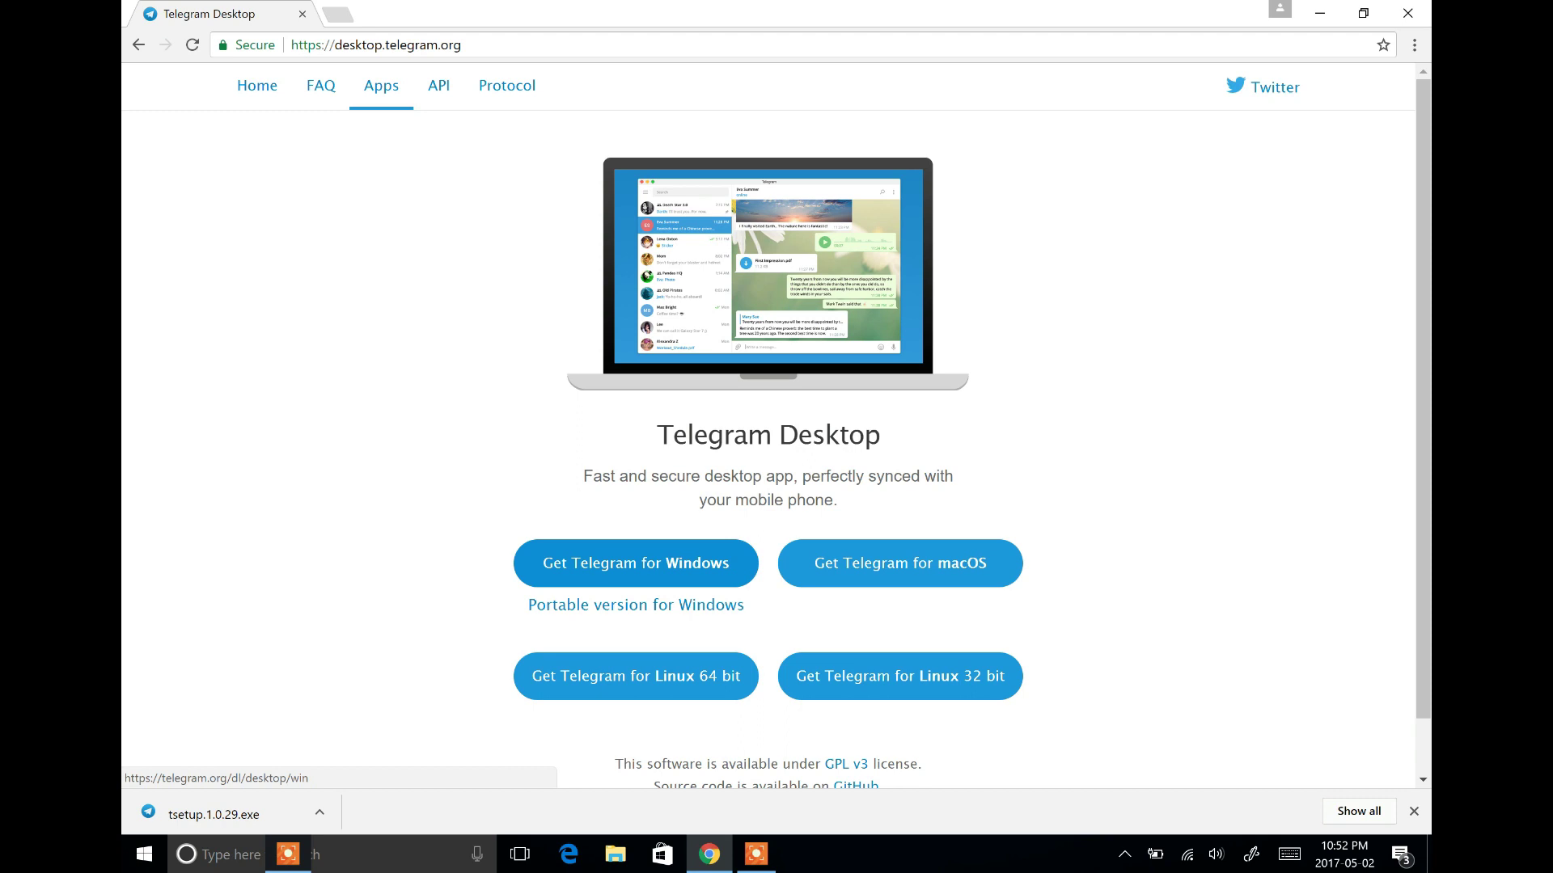
left_click(209, 805)
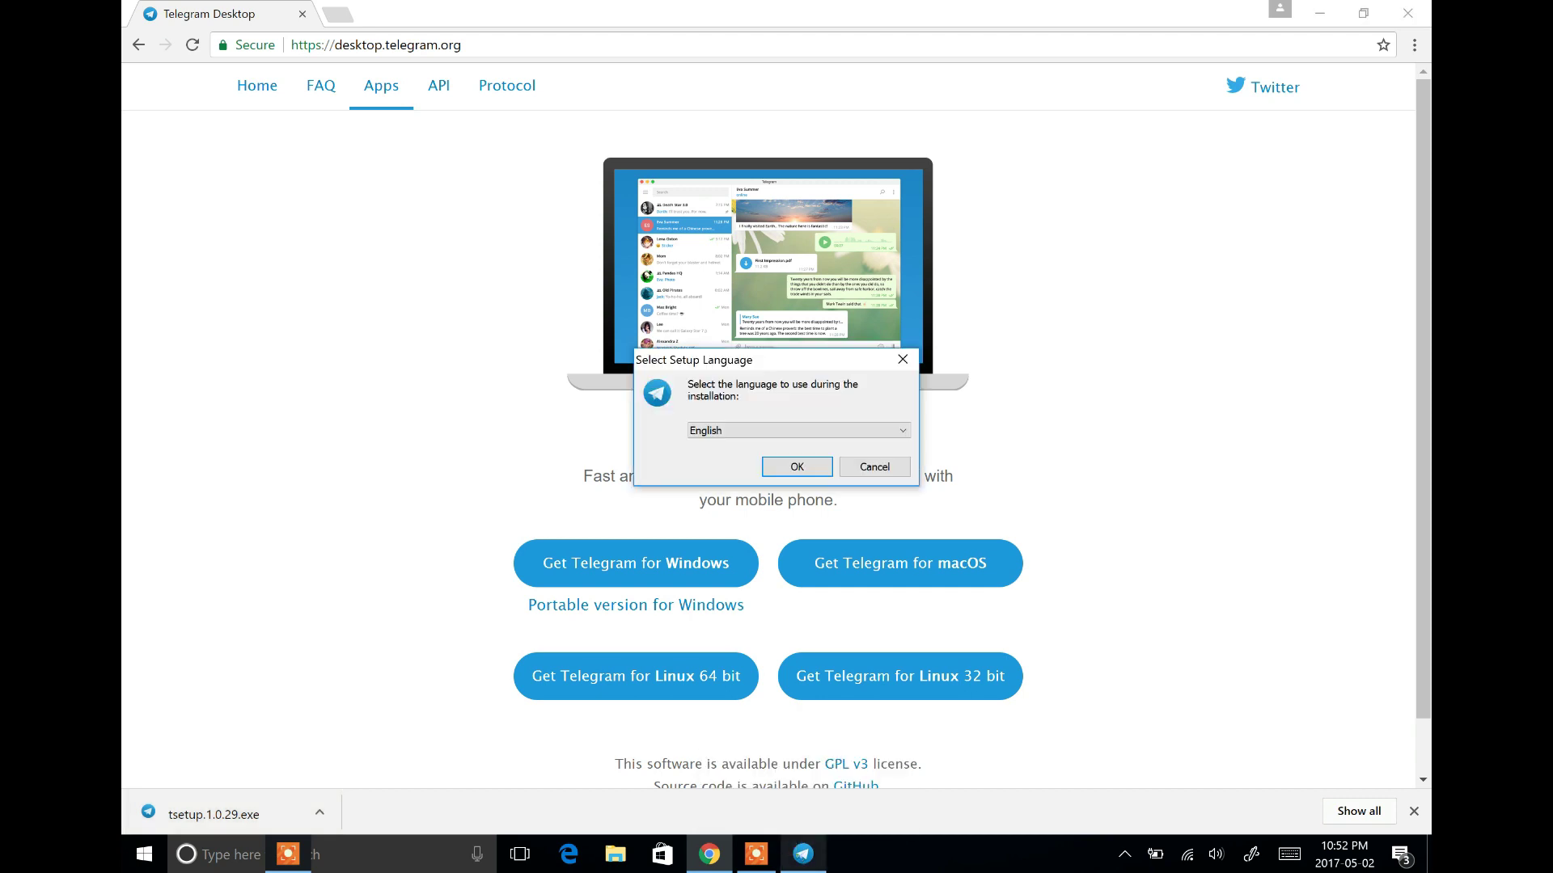
key("Return")
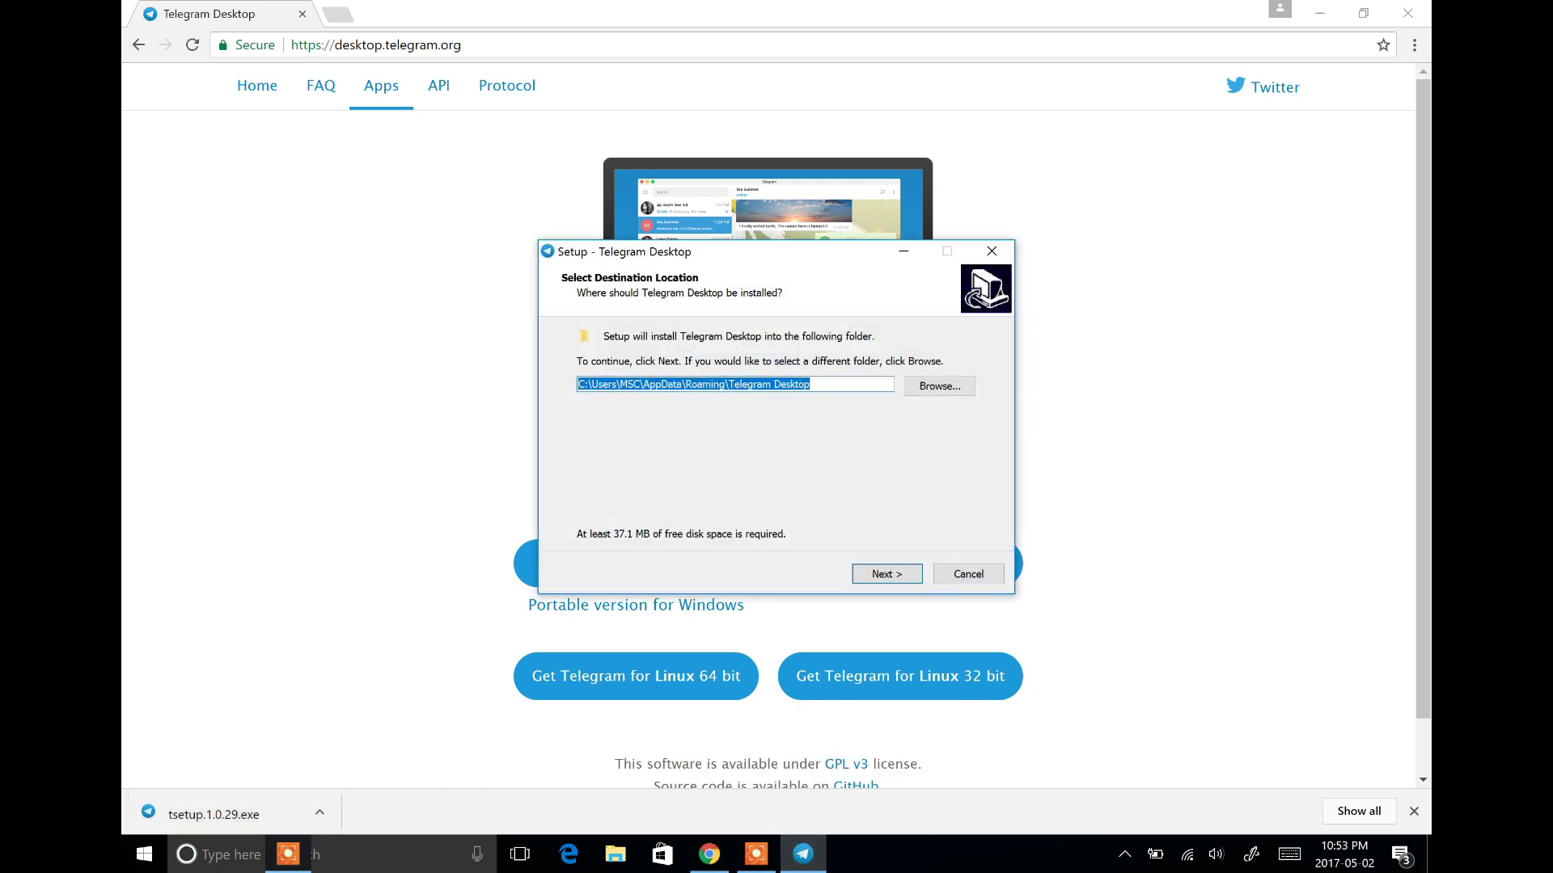
Mark the installation path on a screen sketch and accept the default destination and Start Menu folders.
key("super+F19")
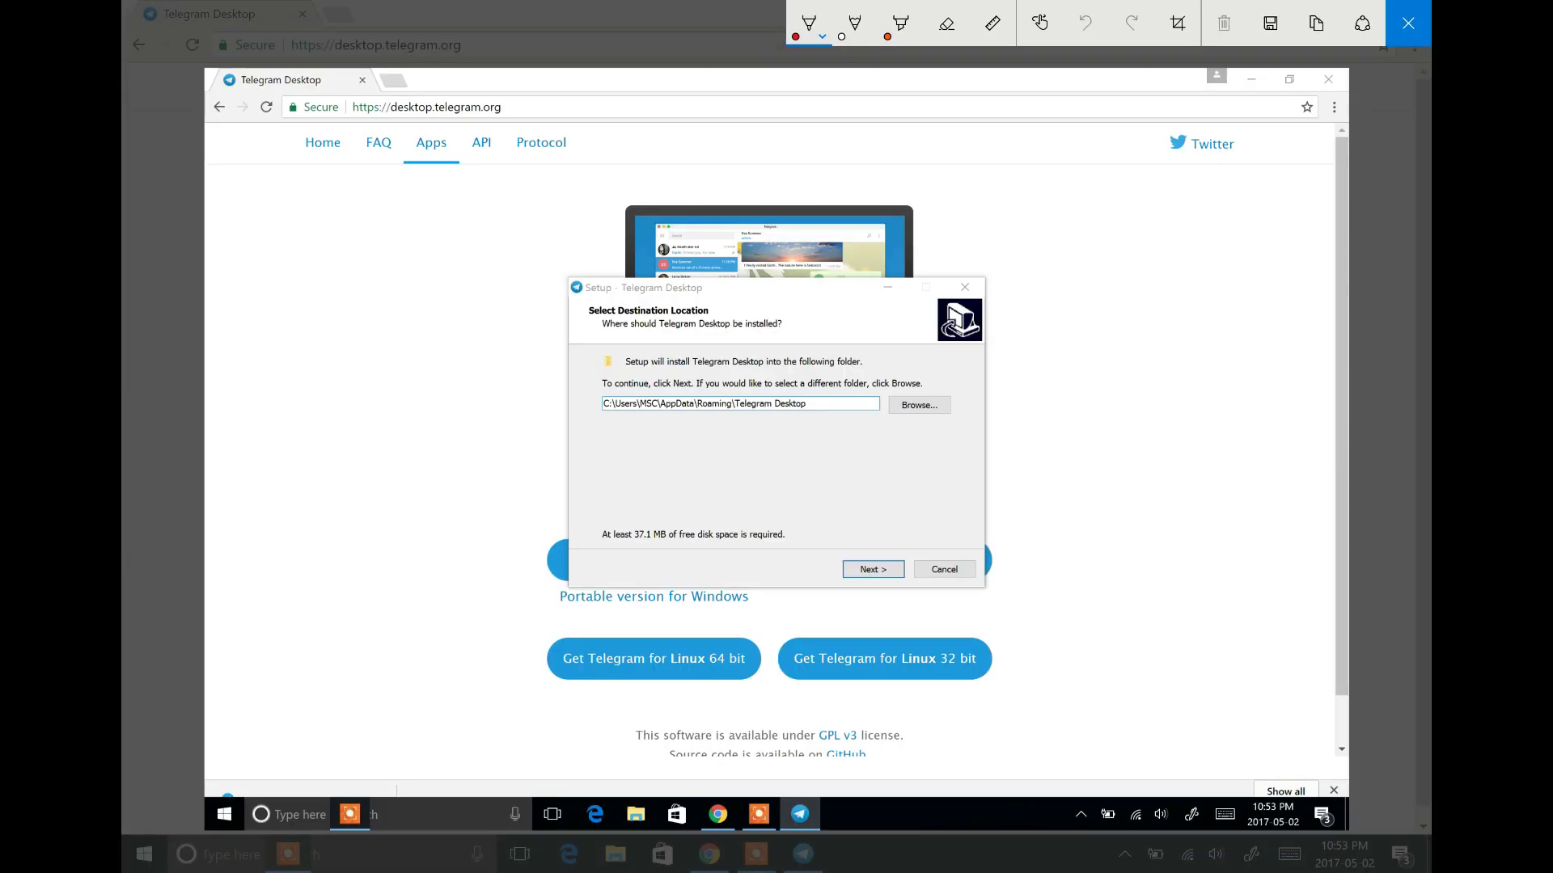
mouse_move(594, 426)
left_mouse_down()
mouse_move(838, 412)
mouse_move(749, 386)
mouse_move(592, 389)
mouse_move(595, 421)
left_mouse_up()
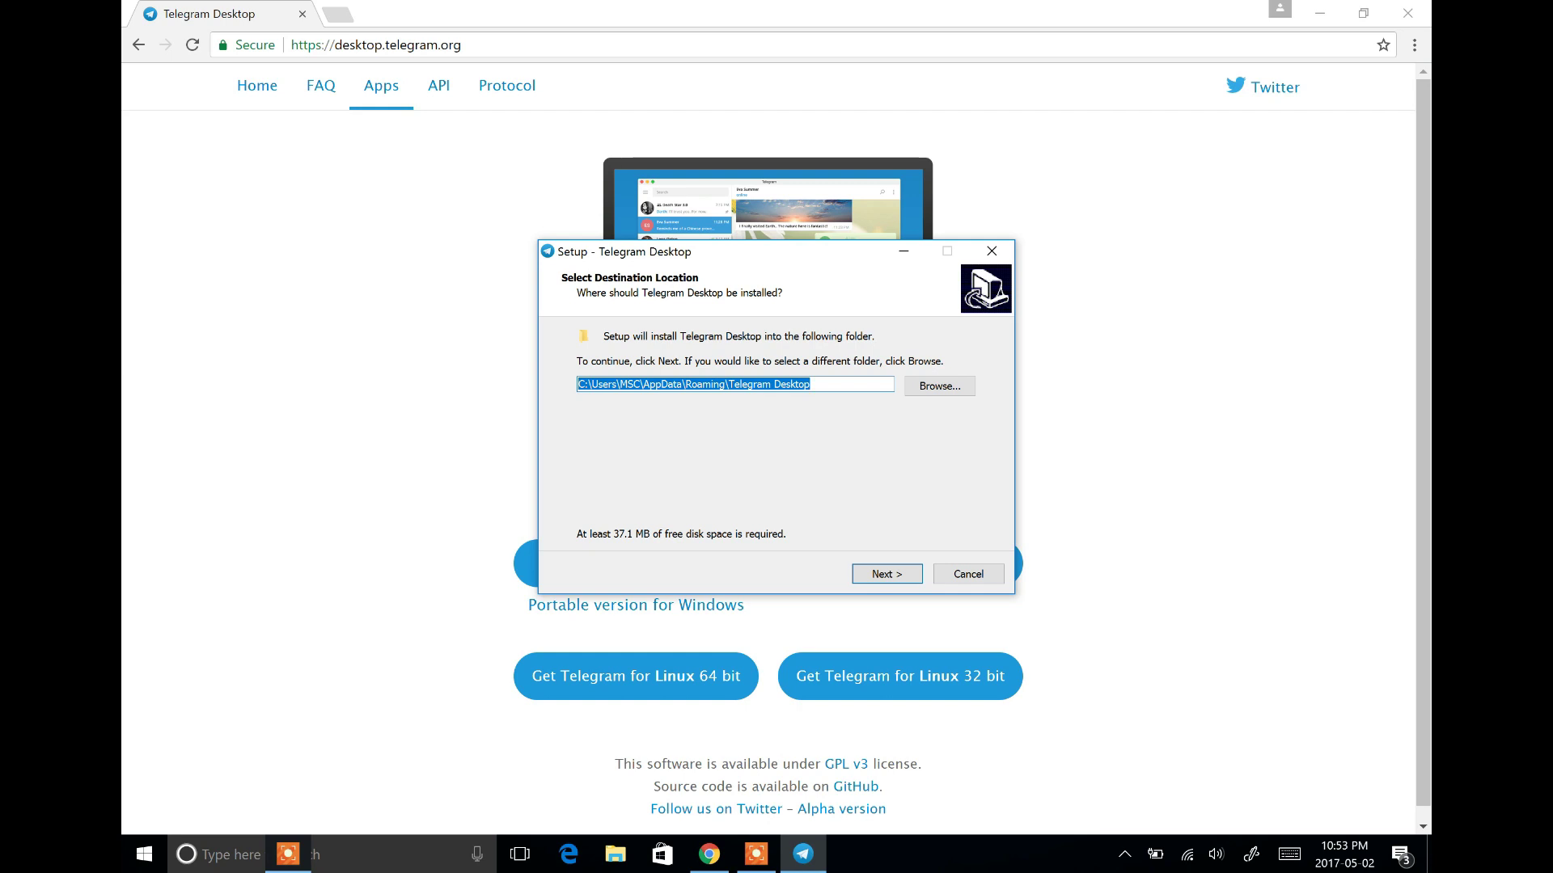
left_click(885, 575)
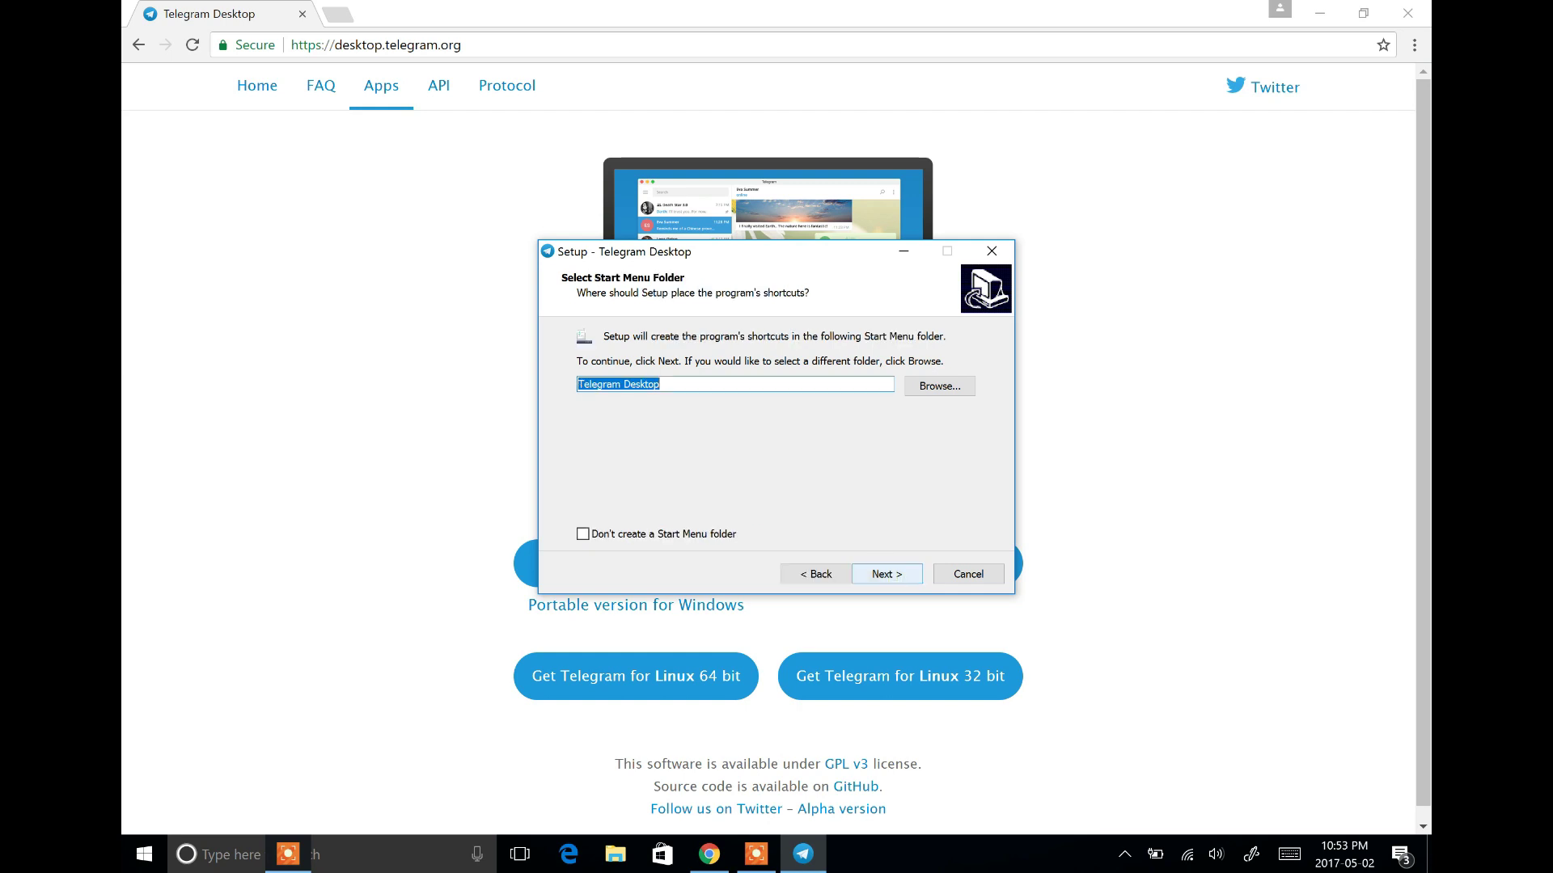
left_click(906, 575)
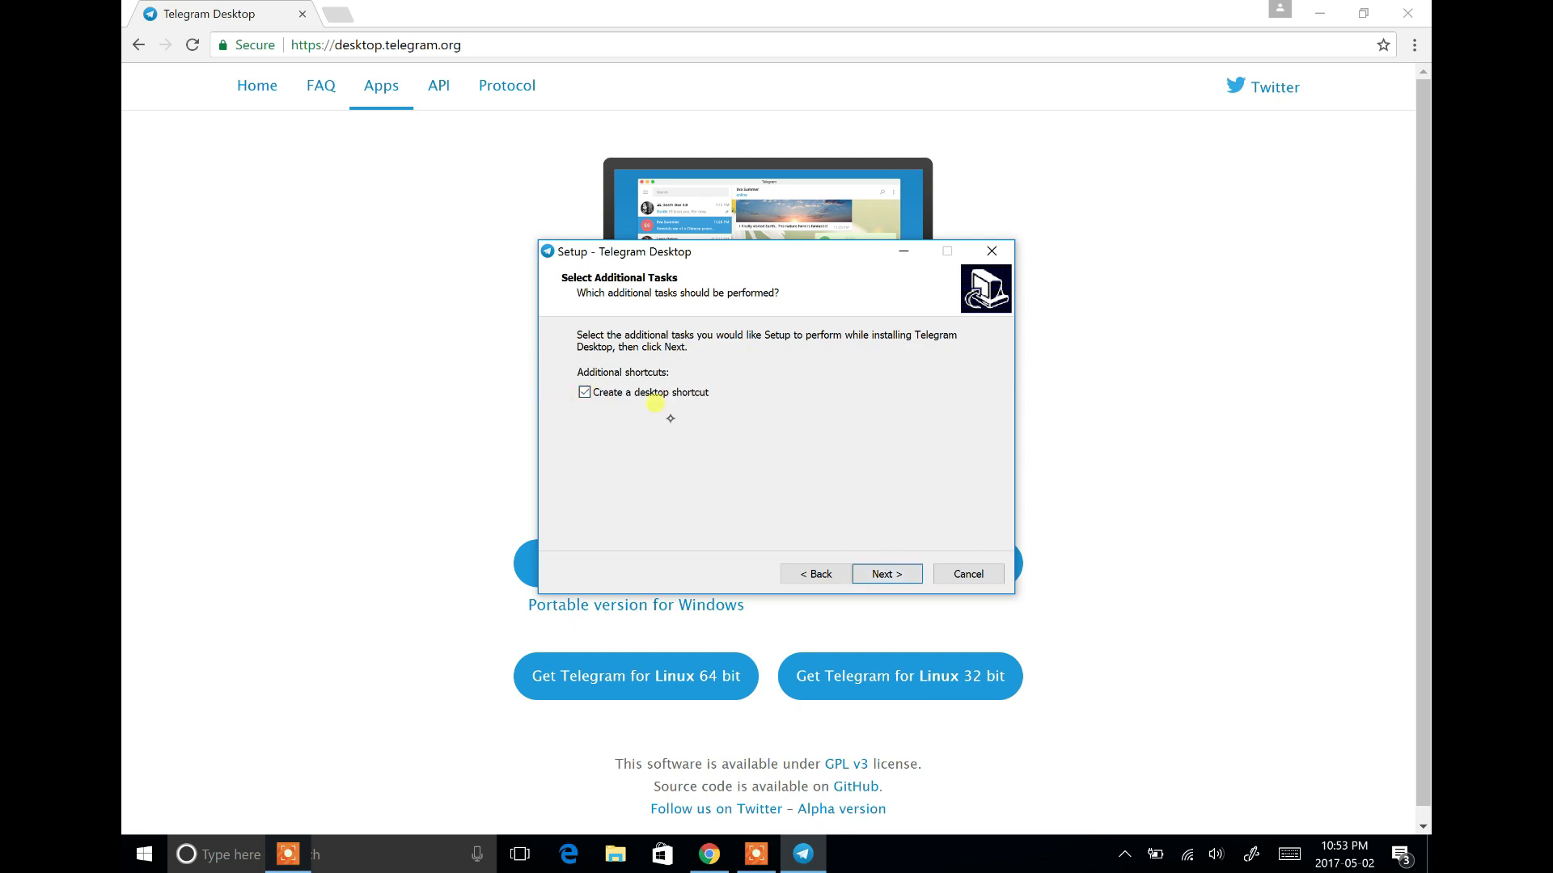
Install Telegram Desktop with the desktop shortcut option kept, and finish setup with Launch Telegram enabled.
left_click(584, 392)
left_click(584, 392)
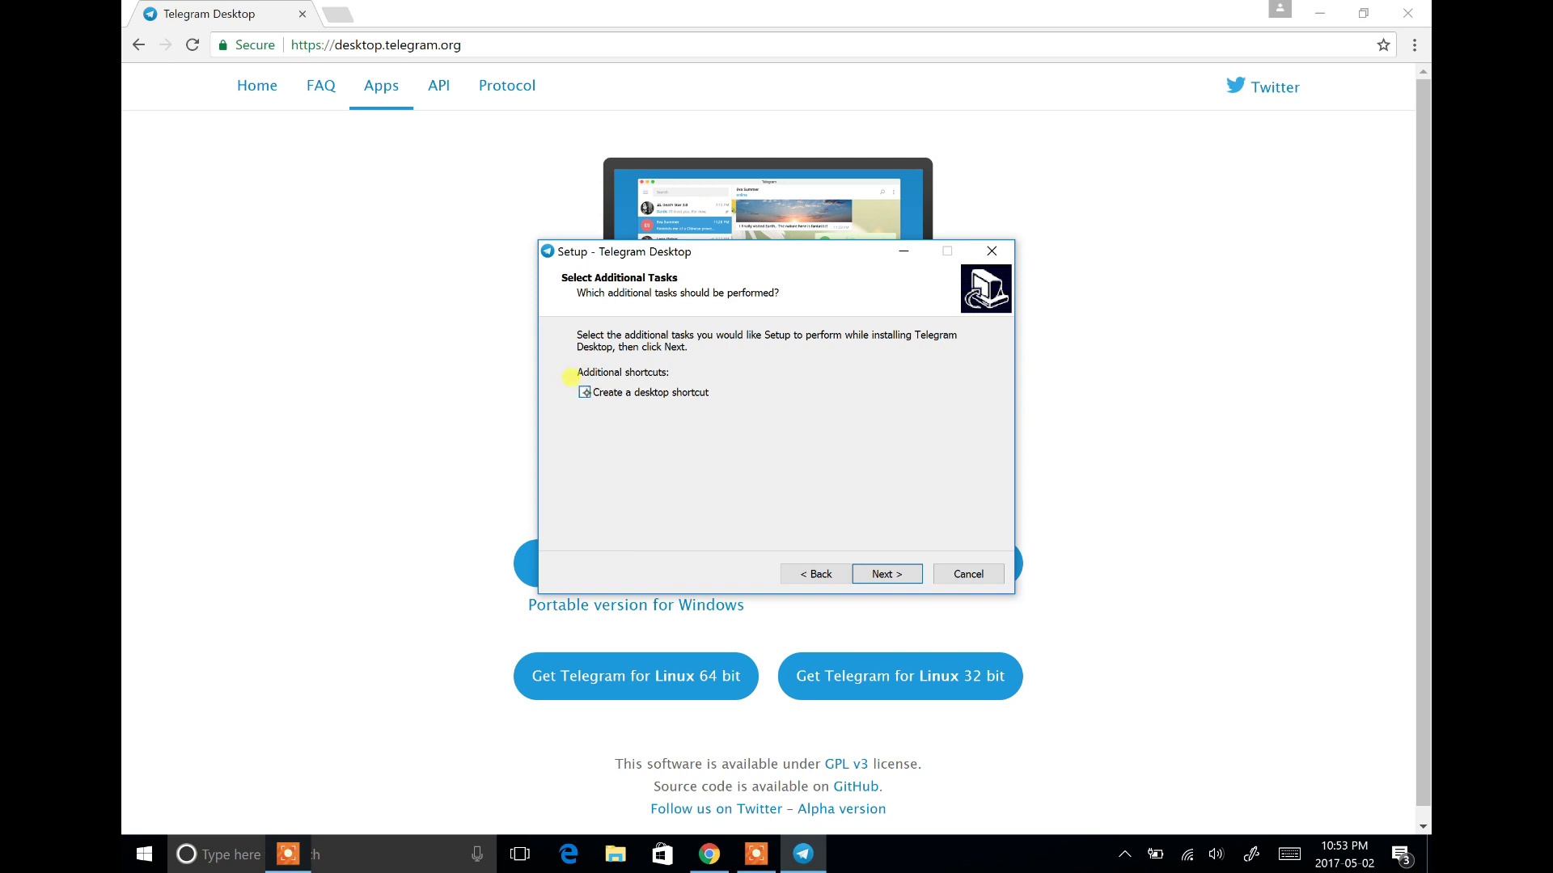
left_click(887, 573)
left_click(887, 573)
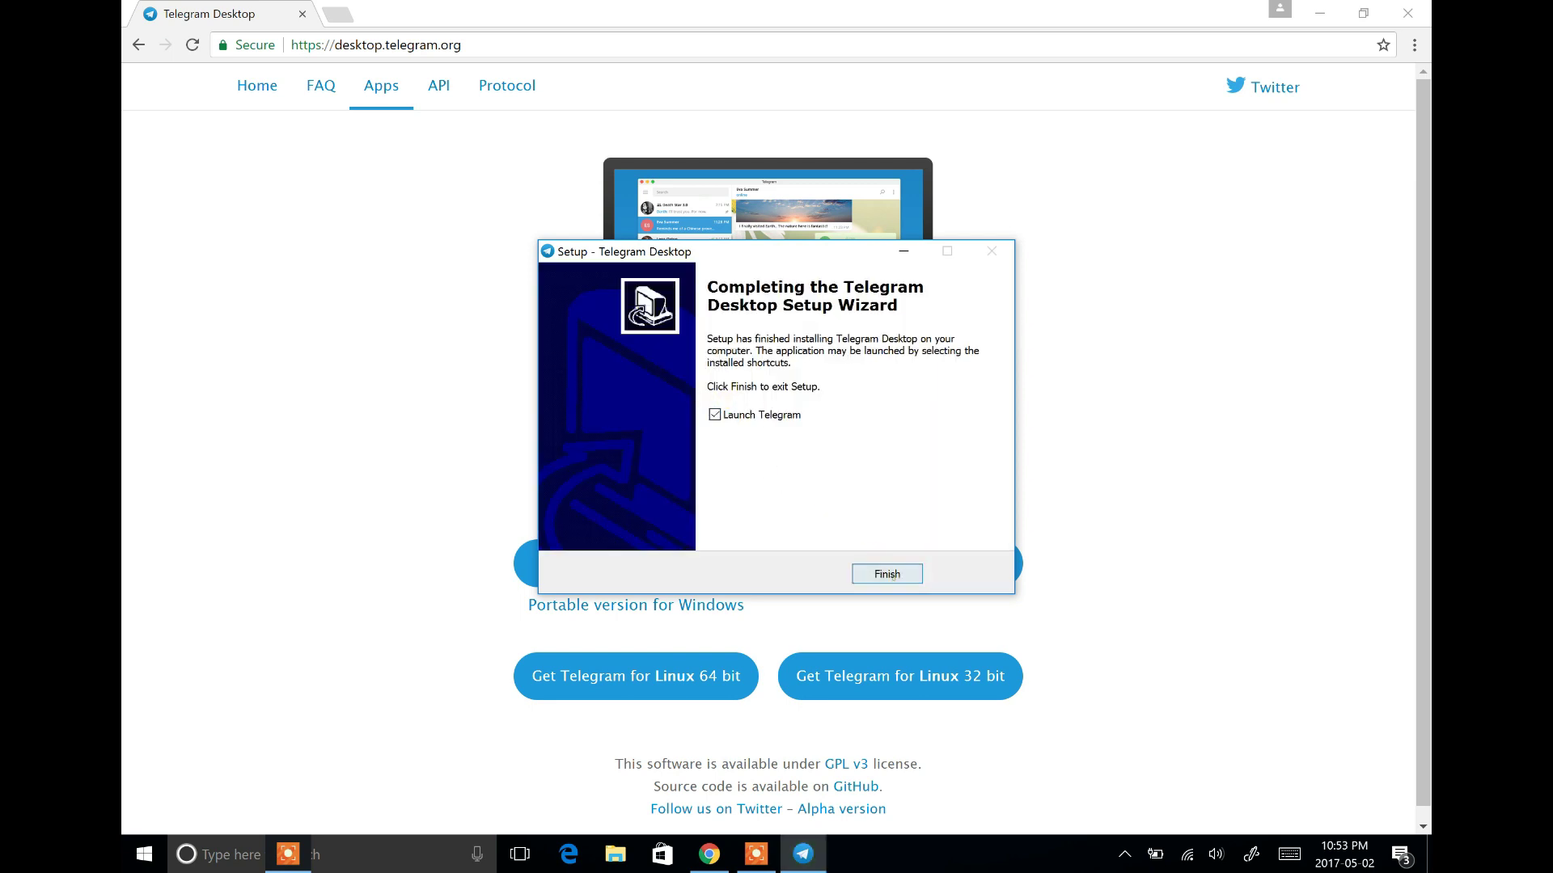
left_click(883, 571)
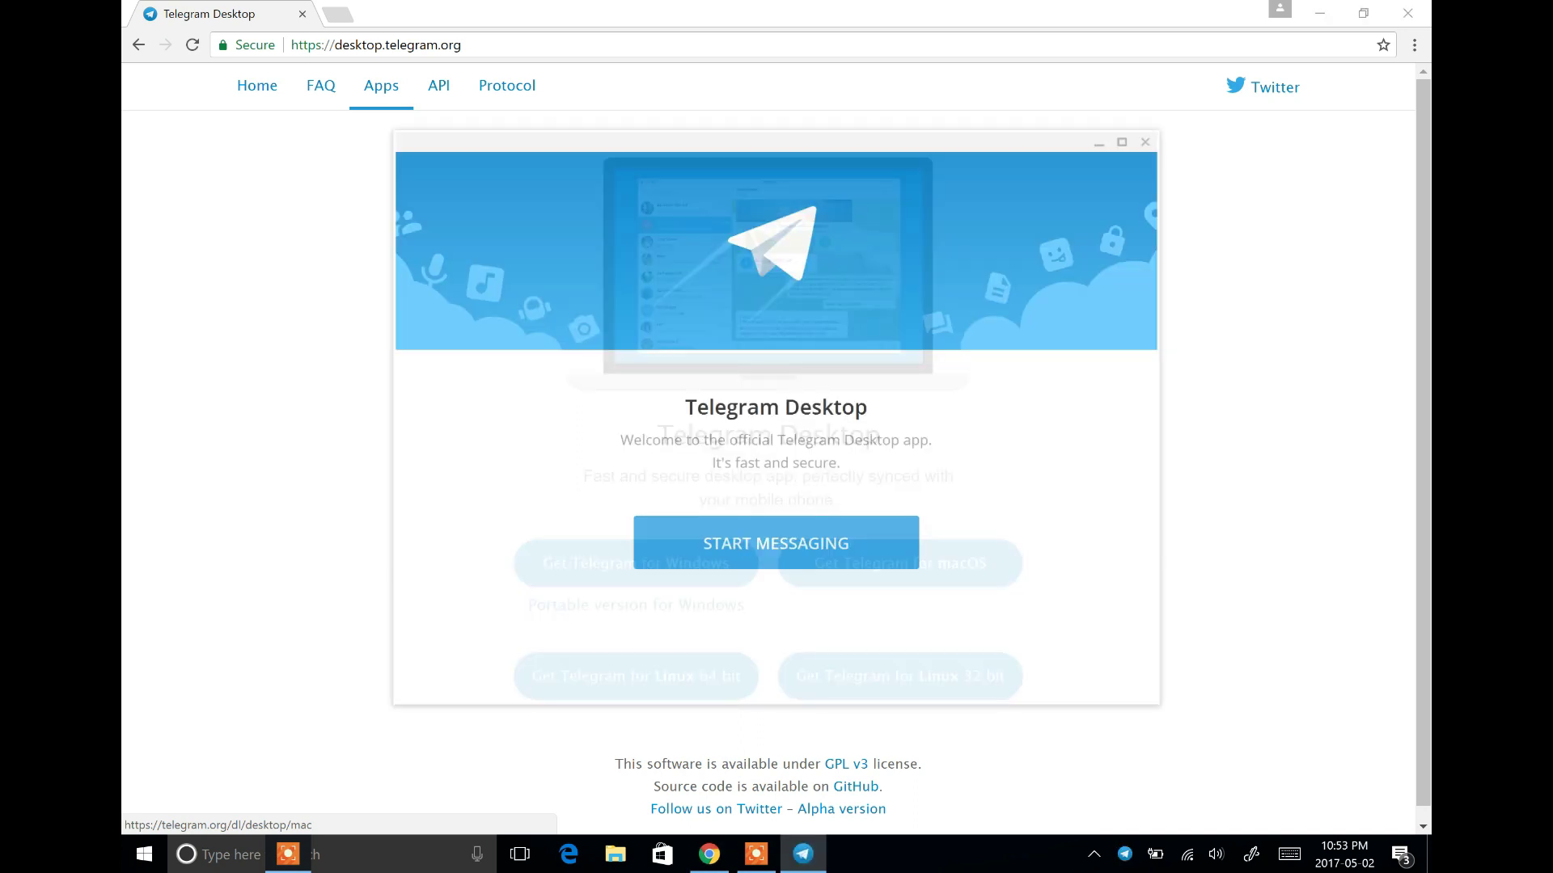
Minimize the browser and start messaging from the Telegram Desktop welcome screen.
left_click(1320, 13)
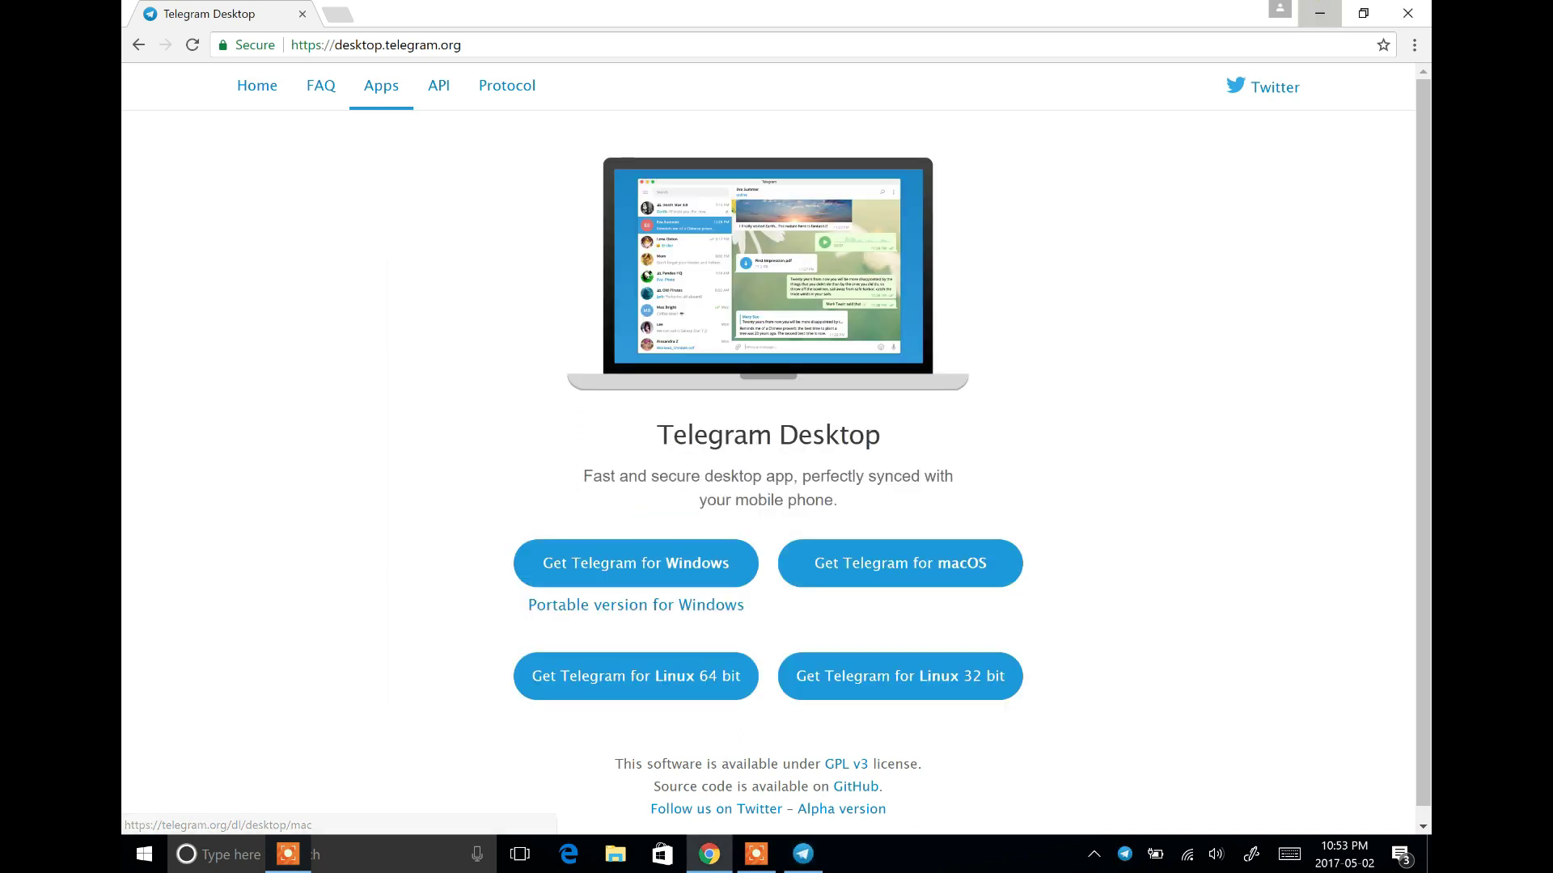
left_click(1321, 17)
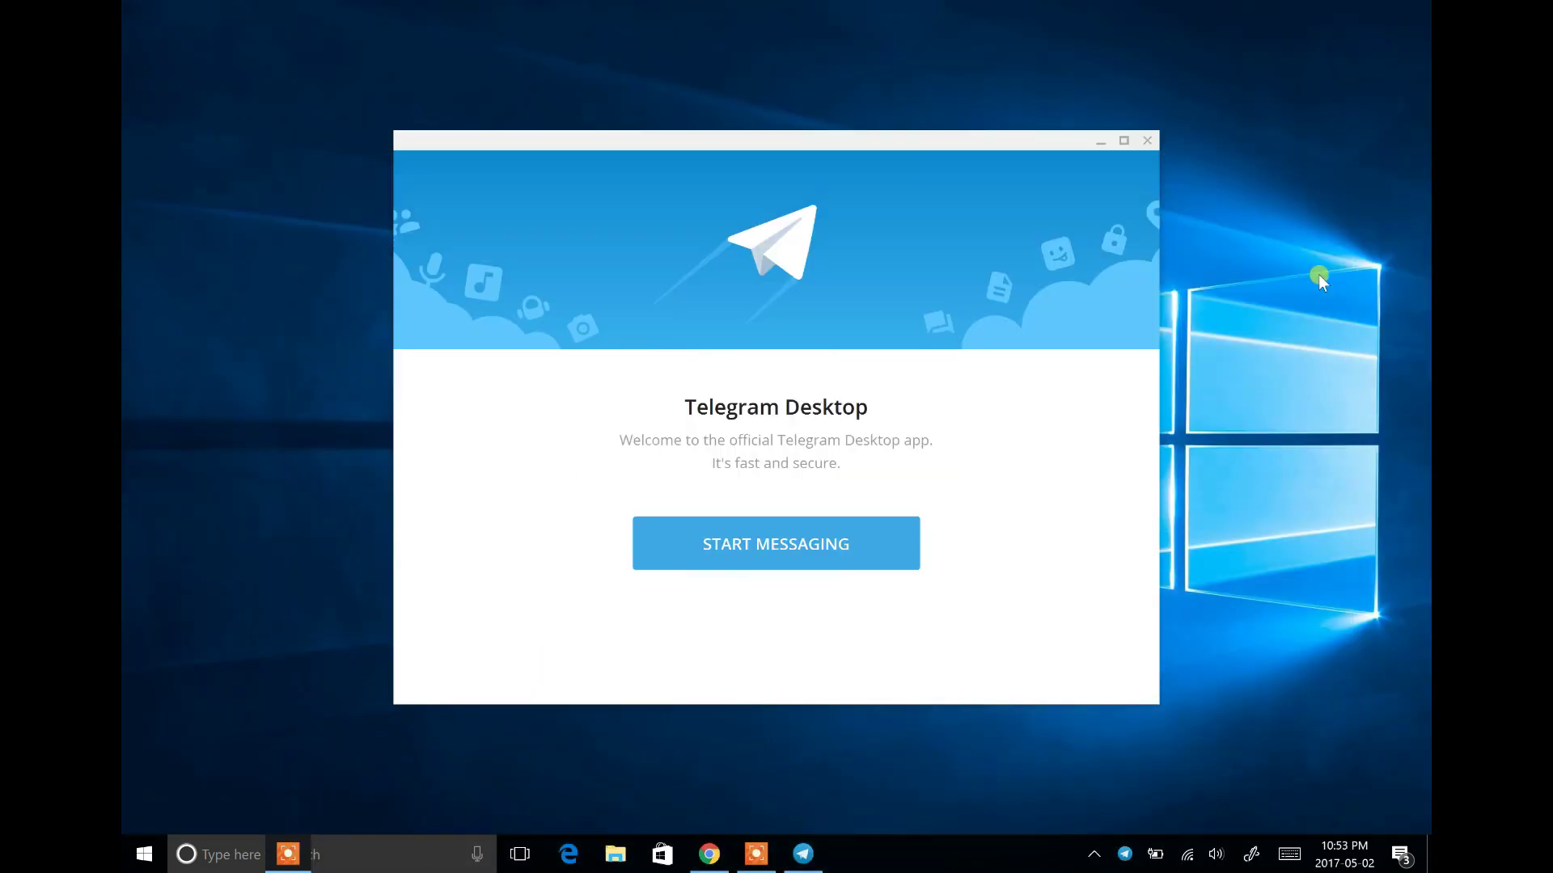
left_click(738, 557)
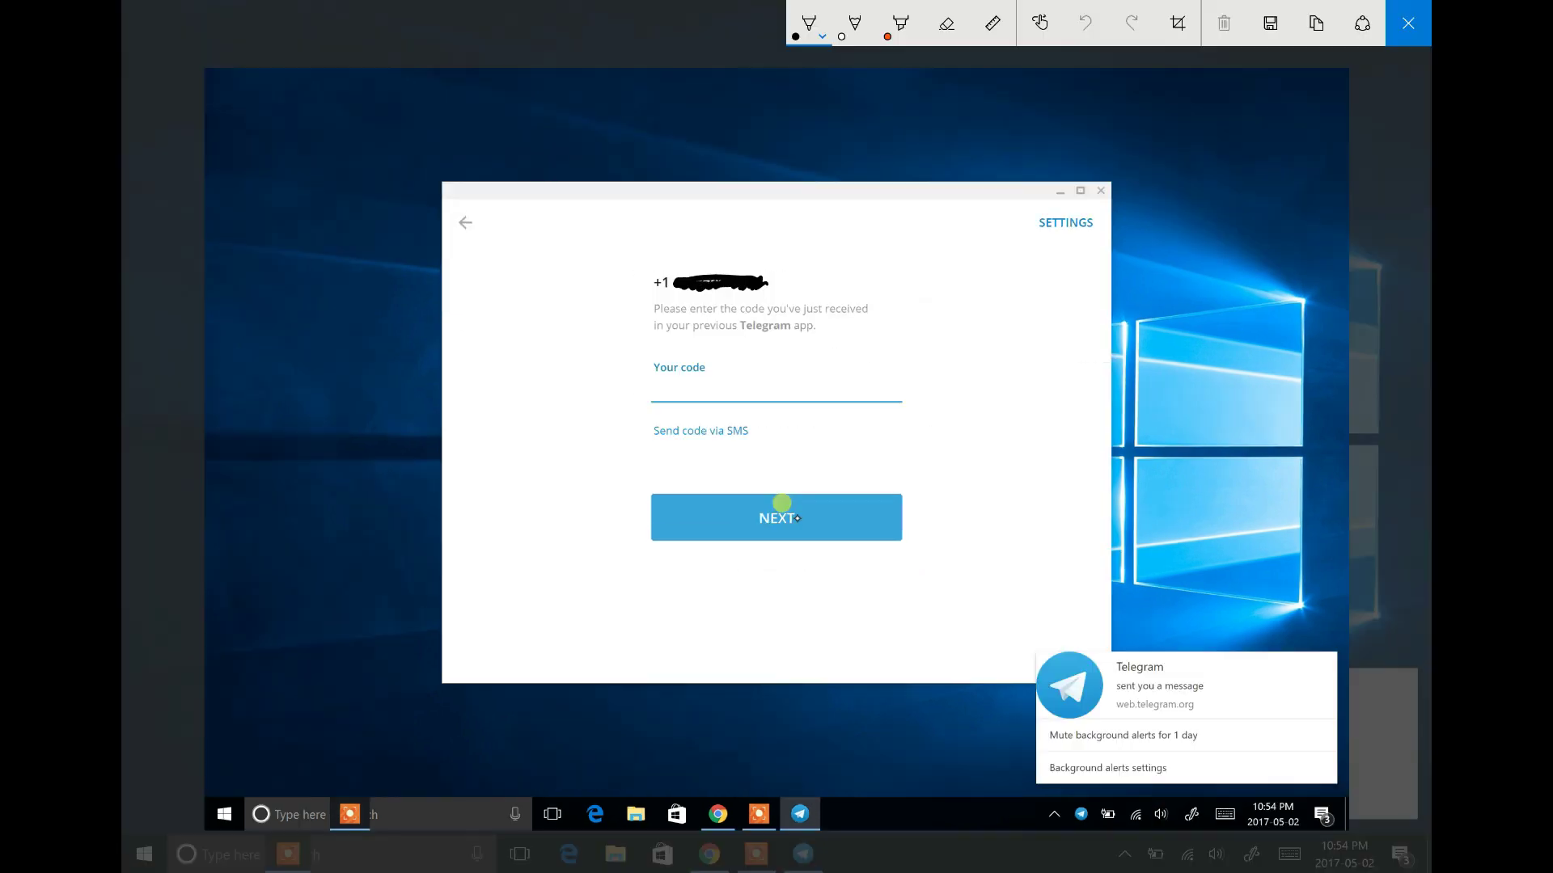
Continue past the login code page and put away the ruler on the sketch of the chat list.
left_click(796, 517)
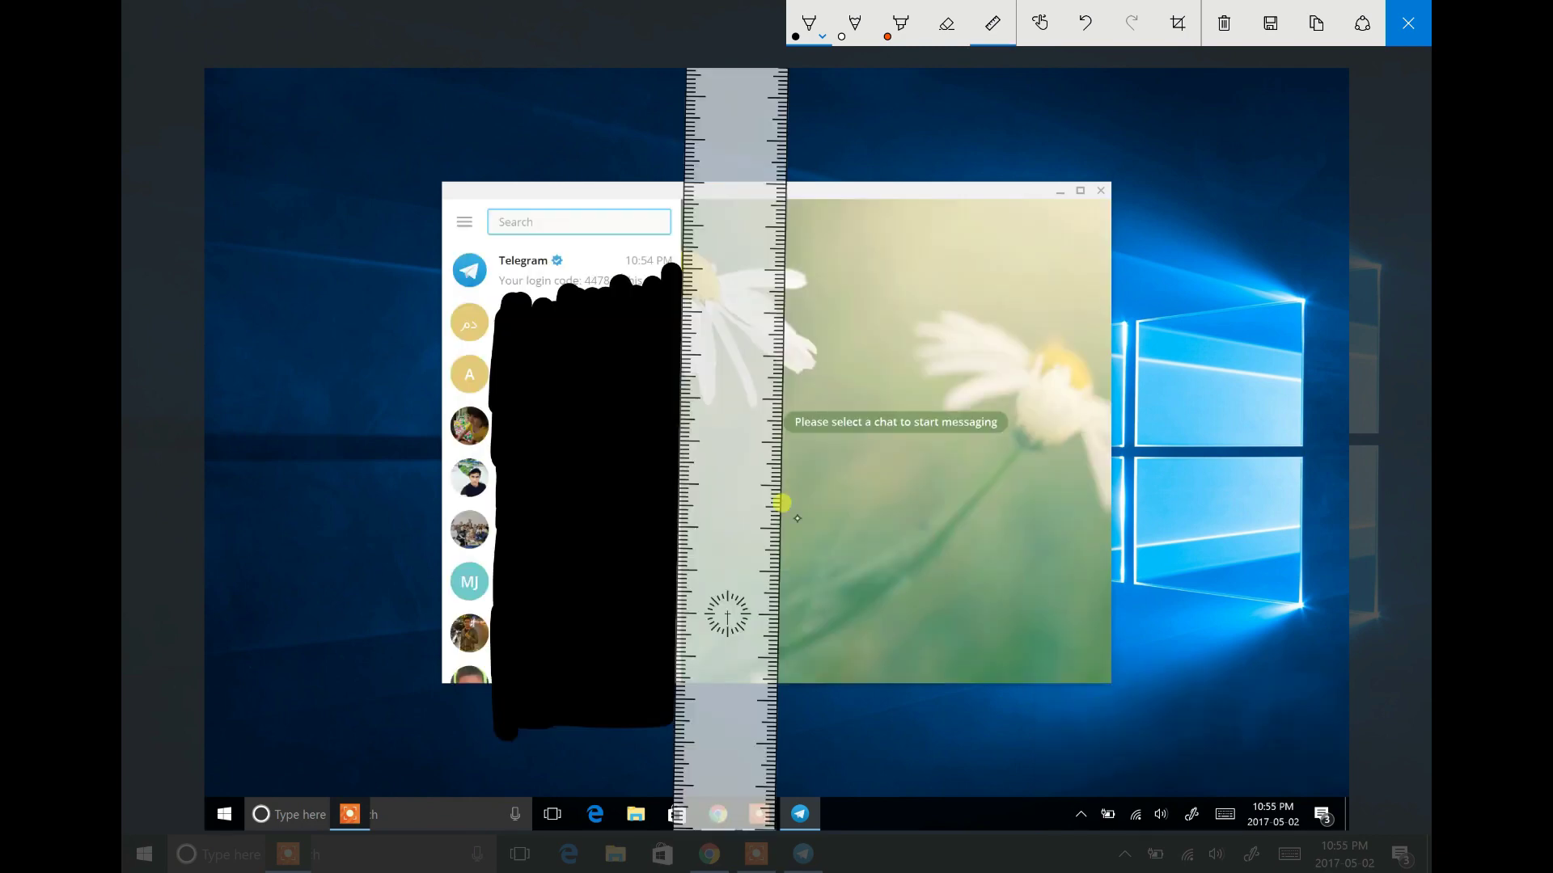
left_click(992, 23)
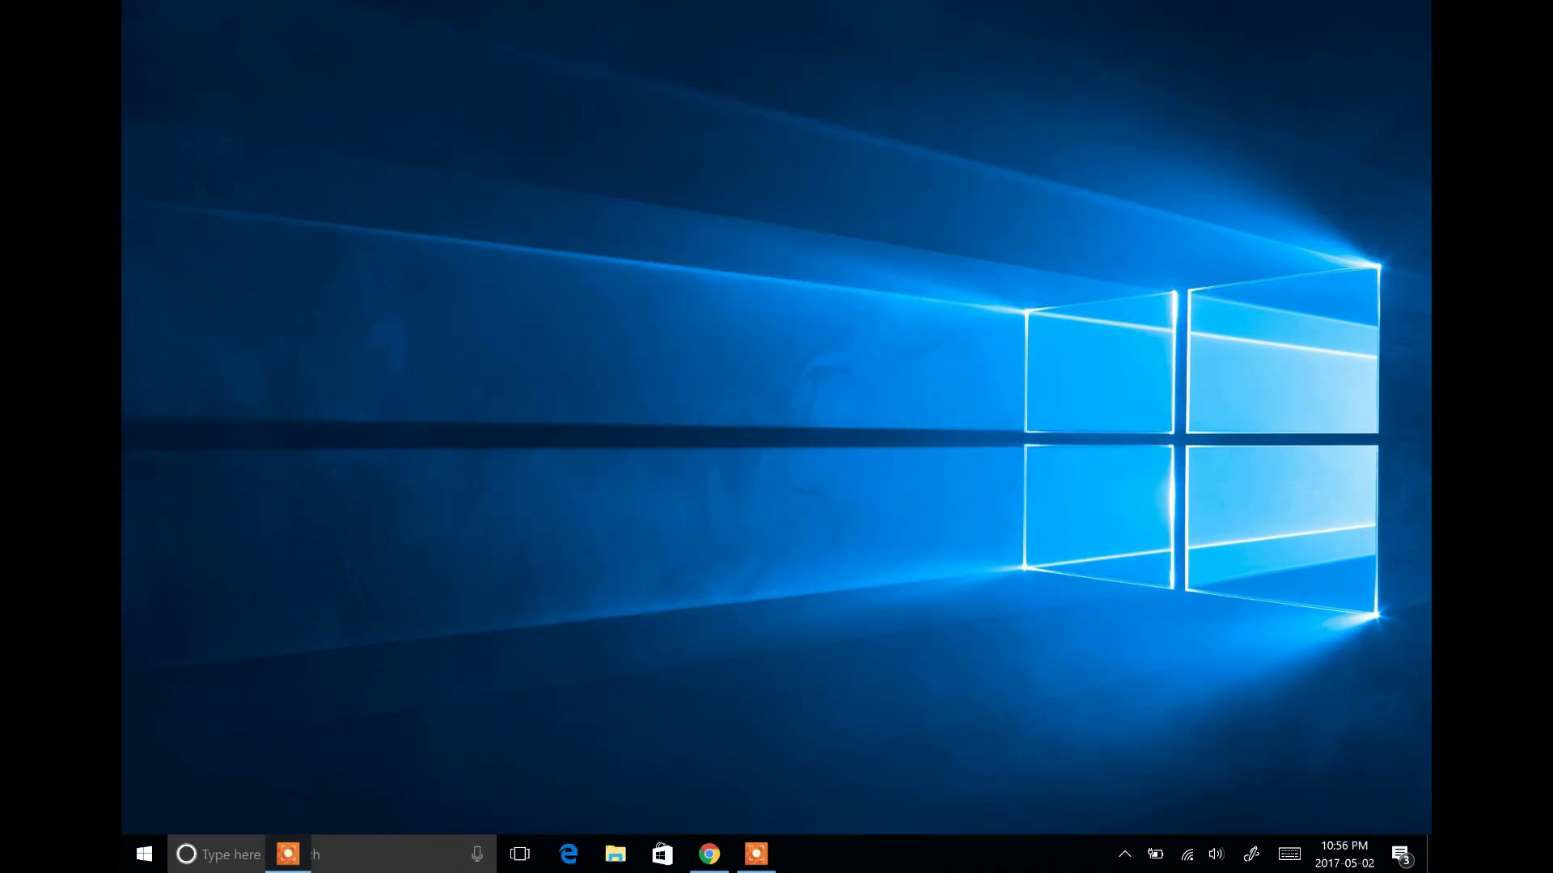
Capture a screen sketch of the empty desktop and write the capital letters "MAG" vertically in thick black pen.
key("super+F19")
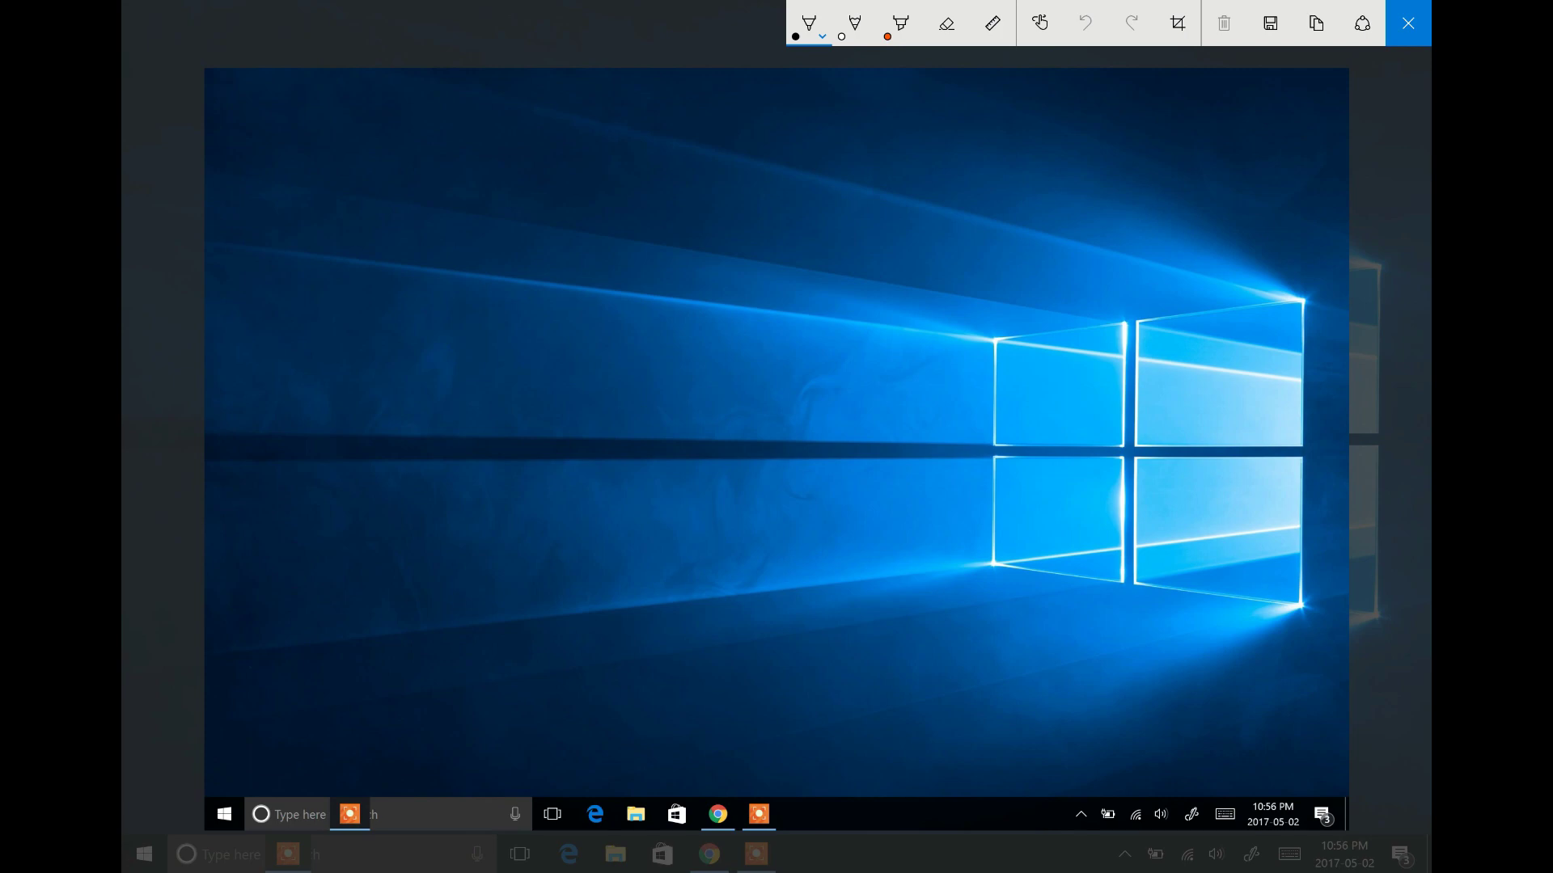
mouse_move(263, 211)
left_mouse_down()
mouse_move(317, 110)
mouse_move(400, 206)
left_mouse_up()
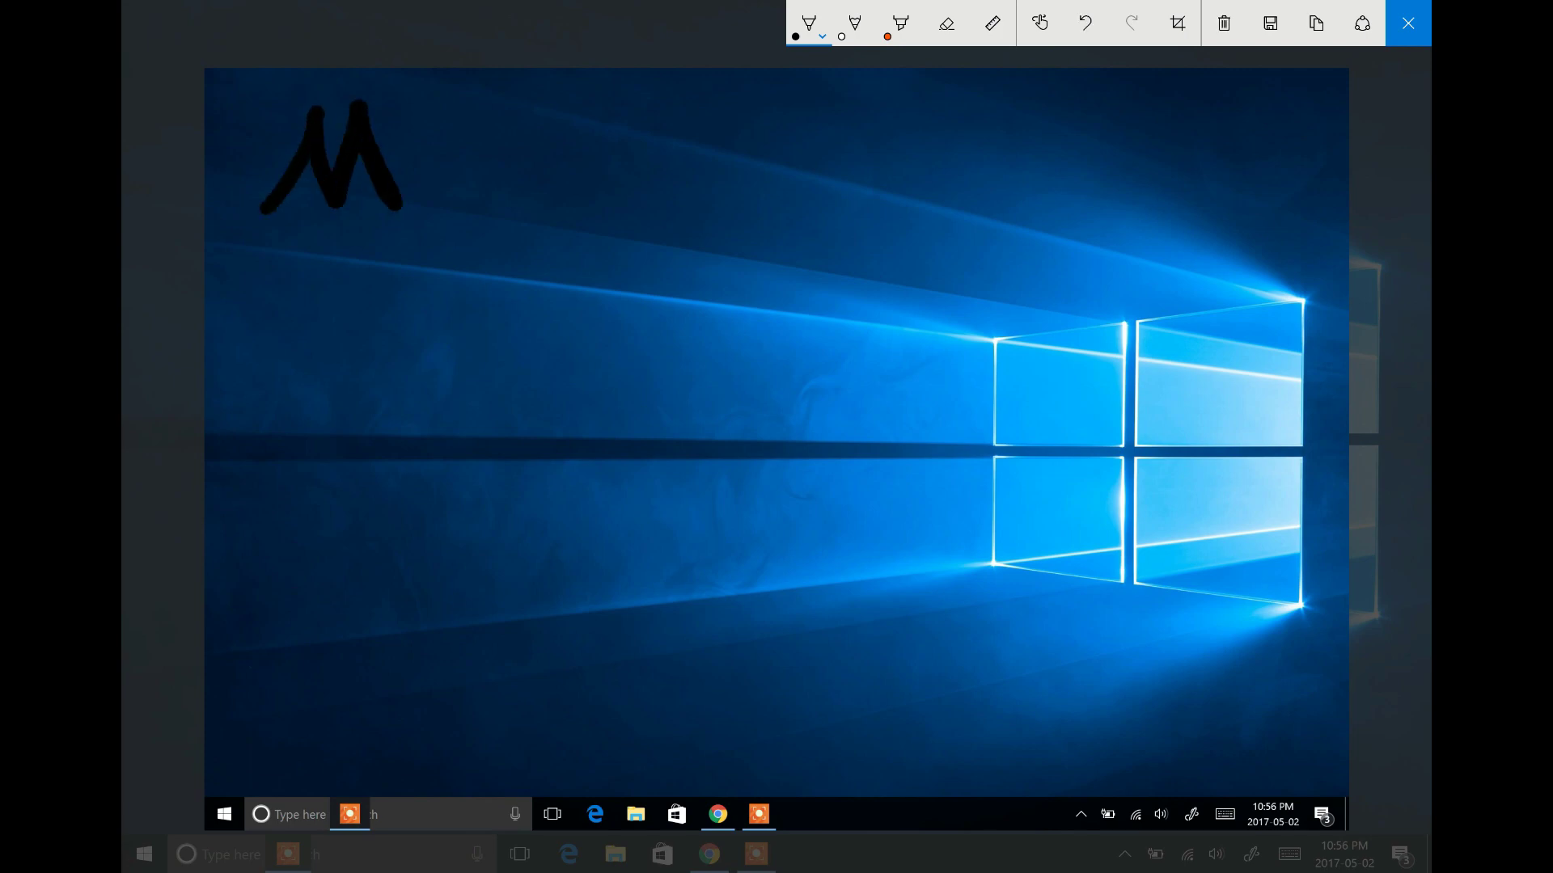
mouse_move(318, 241)
left_mouse_down()
mouse_move(295, 344)
mouse_move(372, 343)
left_mouse_up()
left_click_drag(307, 306, 341, 301)
mouse_move(373, 398)
left_mouse_down()
mouse_move(355, 390)
mouse_move(325, 511)
mouse_move(331, 457)
left_mouse_up()
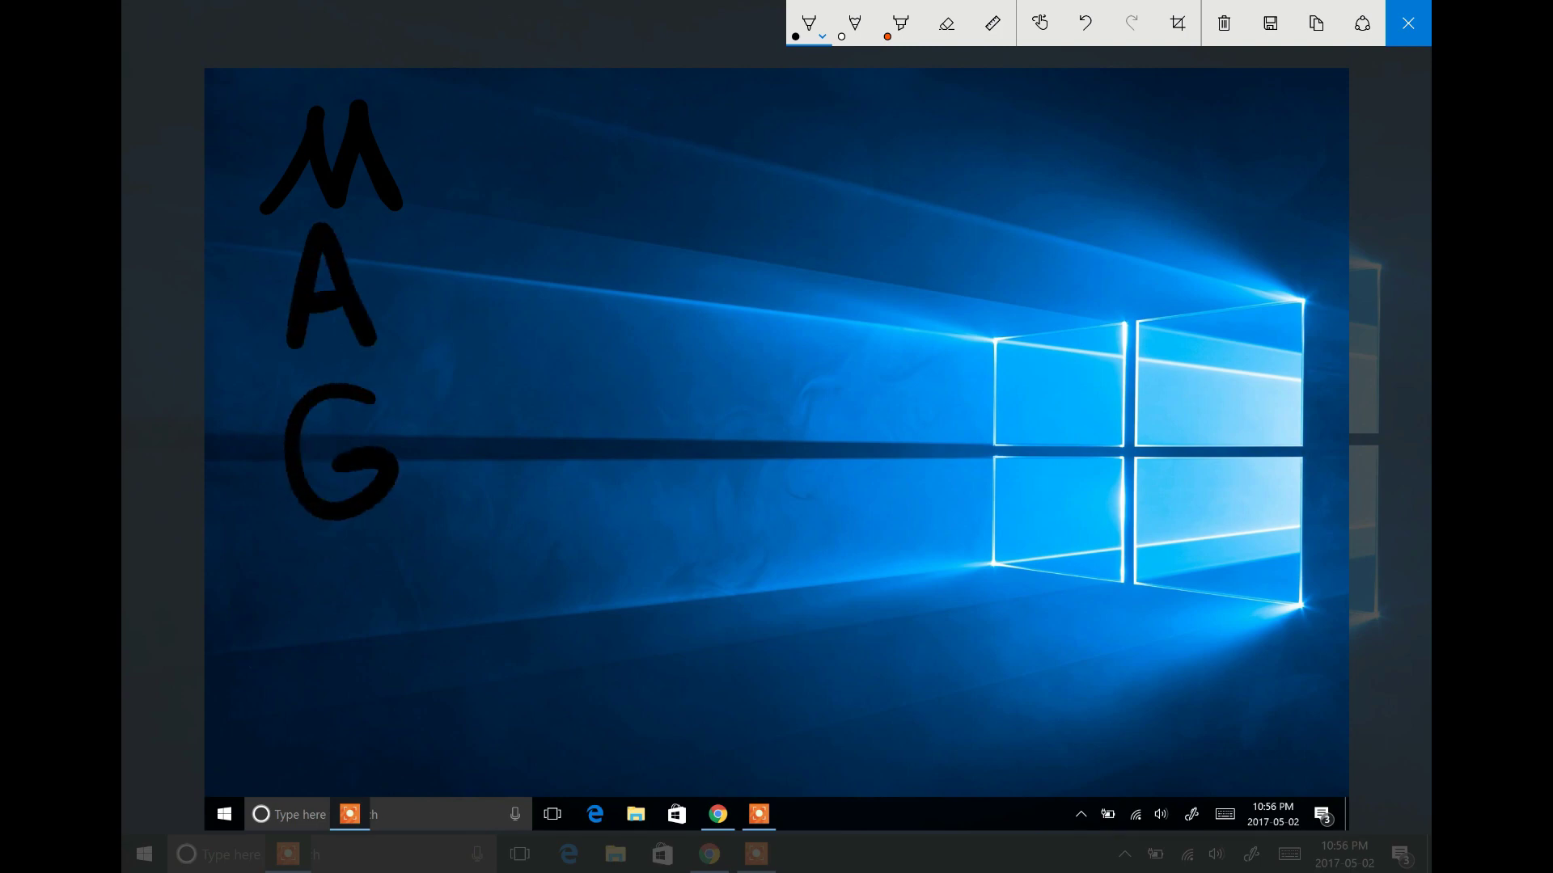
Write "Net" vertically in black as a second column beside the "MAG" letters.
left_click_drag(465, 217, 528, 90)
mouse_move(455, 311)
left_mouse_down()
mouse_move(462, 279)
mouse_move(524, 335)
left_mouse_up()
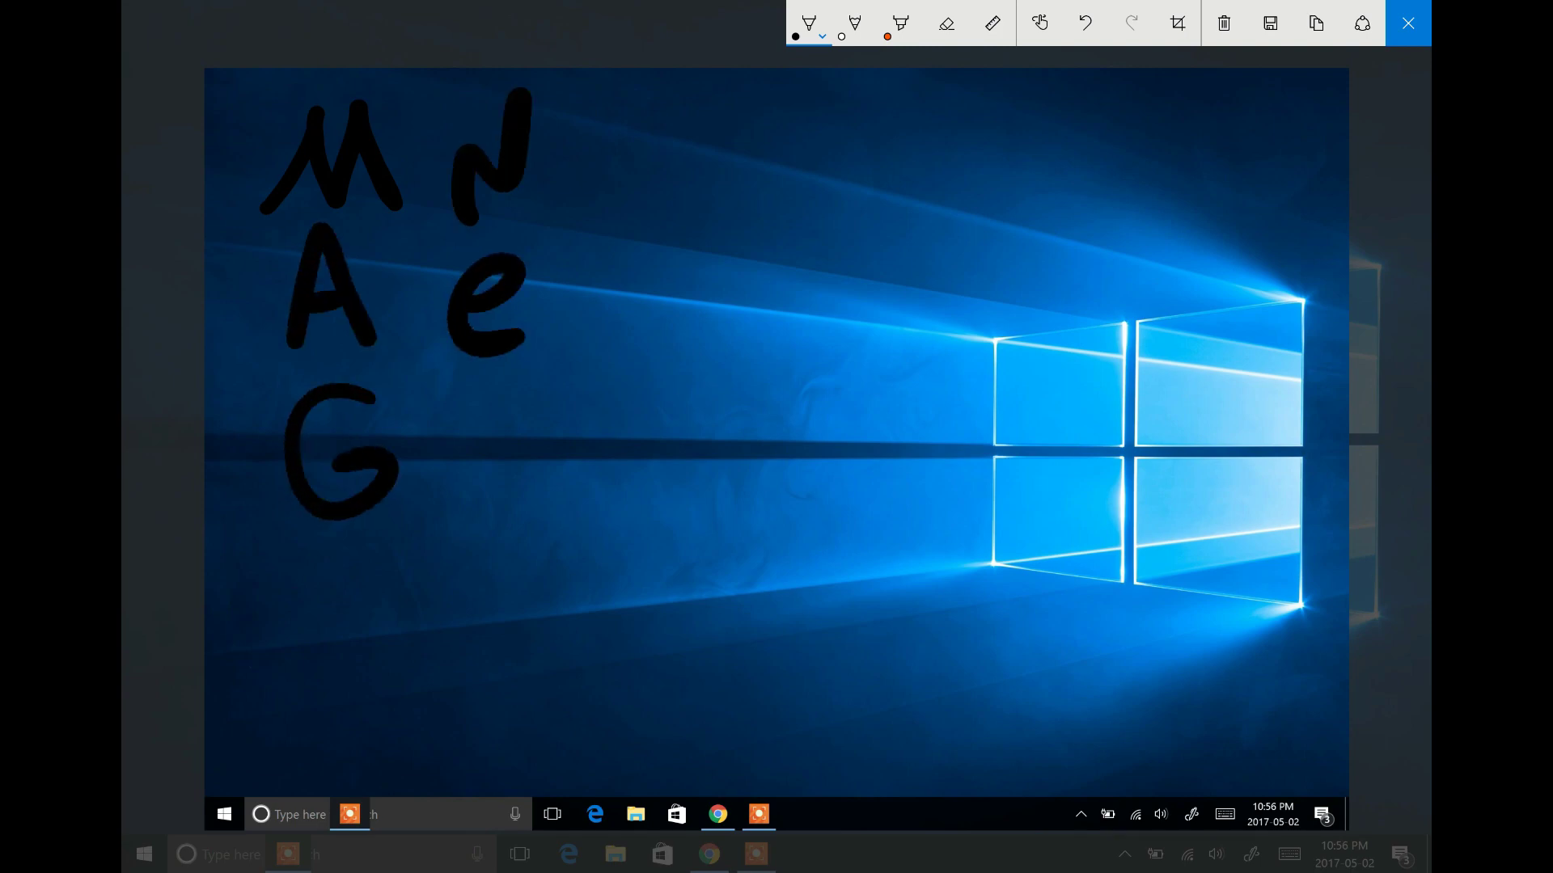
mouse_move(489, 394)
left_mouse_down()
mouse_move(502, 469)
mouse_move(545, 485)
left_mouse_up()
left_click(451, 439)
left_click_drag(446, 441, 585, 413)
Set the pen color to red, write "think" to the right of the black letters and underline it.
left_click(809, 23)
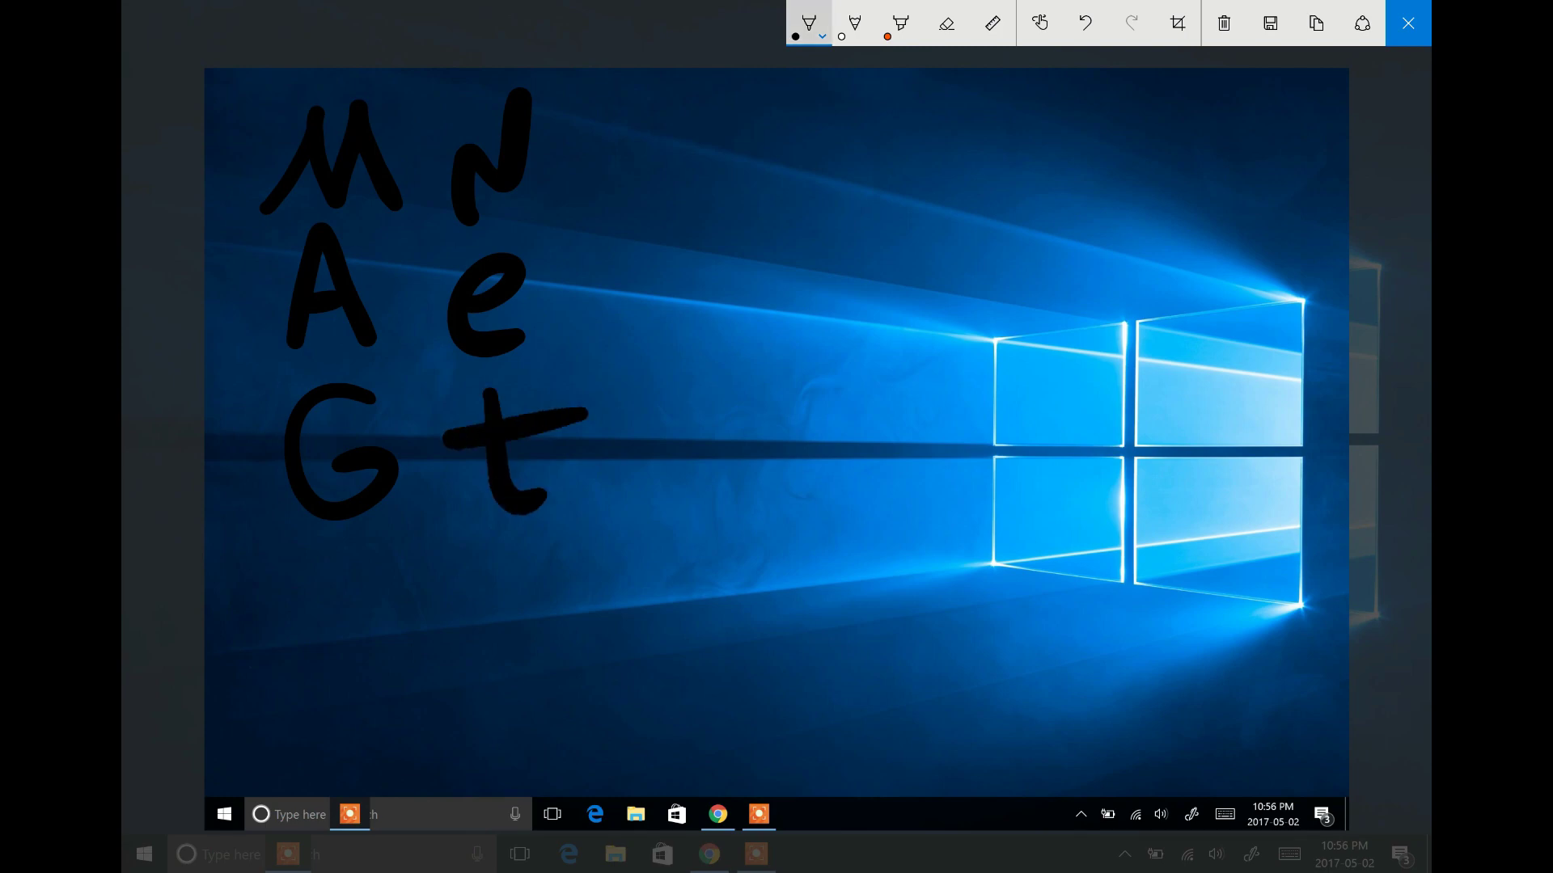
left_click(733, 162)
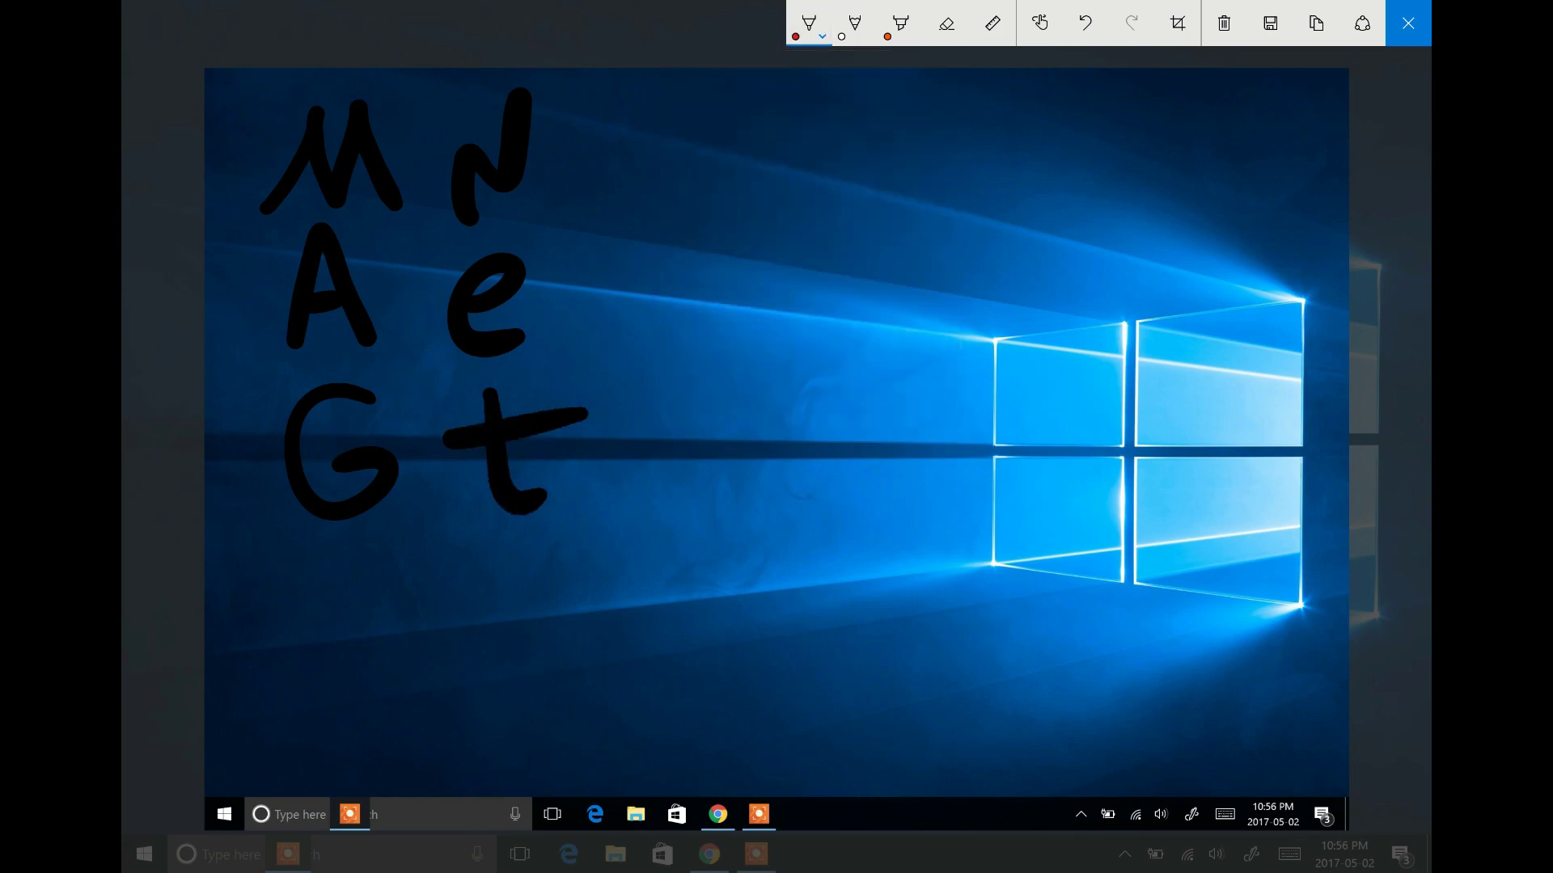
left_click_drag(678, 139, 673, 275)
left_click_drag(635, 204, 728, 198)
mouse_move(736, 133)
left_mouse_down()
mouse_move(716, 283)
mouse_move(926, 252)
left_mouse_up()
left_click(825, 159)
left_click_drag(944, 108, 953, 257)
mouse_move(980, 166)
left_mouse_down()
mouse_move(967, 212)
mouse_move(1038, 234)
left_mouse_up()
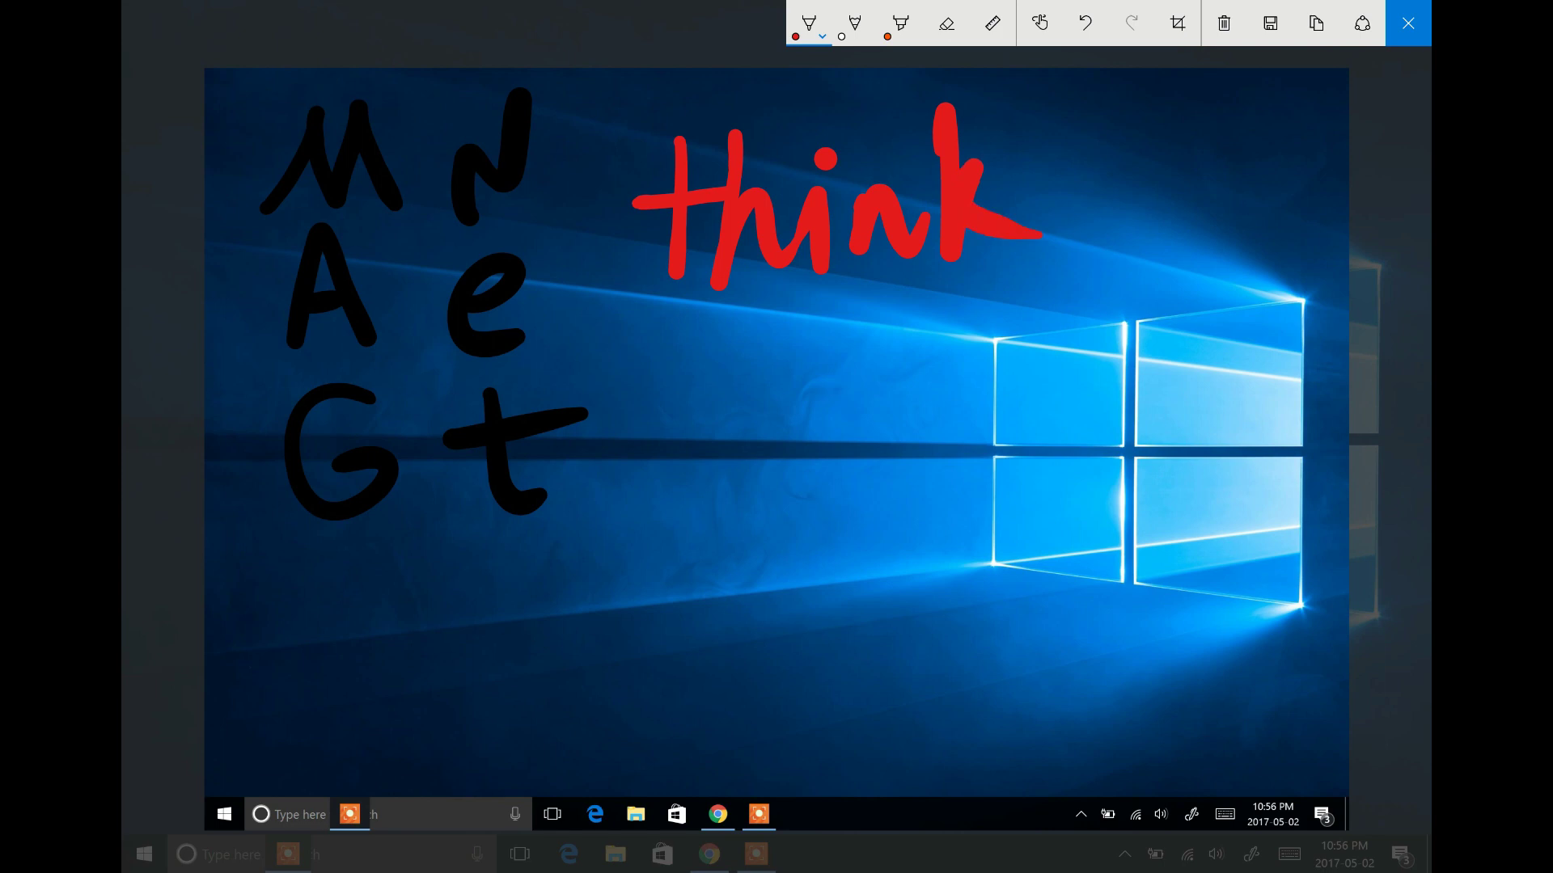
left_click_drag(573, 348, 1106, 325)
Write "like" in red below the underlined "think" and underline it with a slanted stroke.
left_click_drag(647, 411, 672, 521)
left_click_drag(701, 463, 713, 503)
left_click(704, 413)
left_click_drag(743, 409, 760, 506)
left_click_drag(797, 436, 808, 485)
left_click_drag(781, 473, 921, 484)
left_click_drag(615, 589, 877, 518)
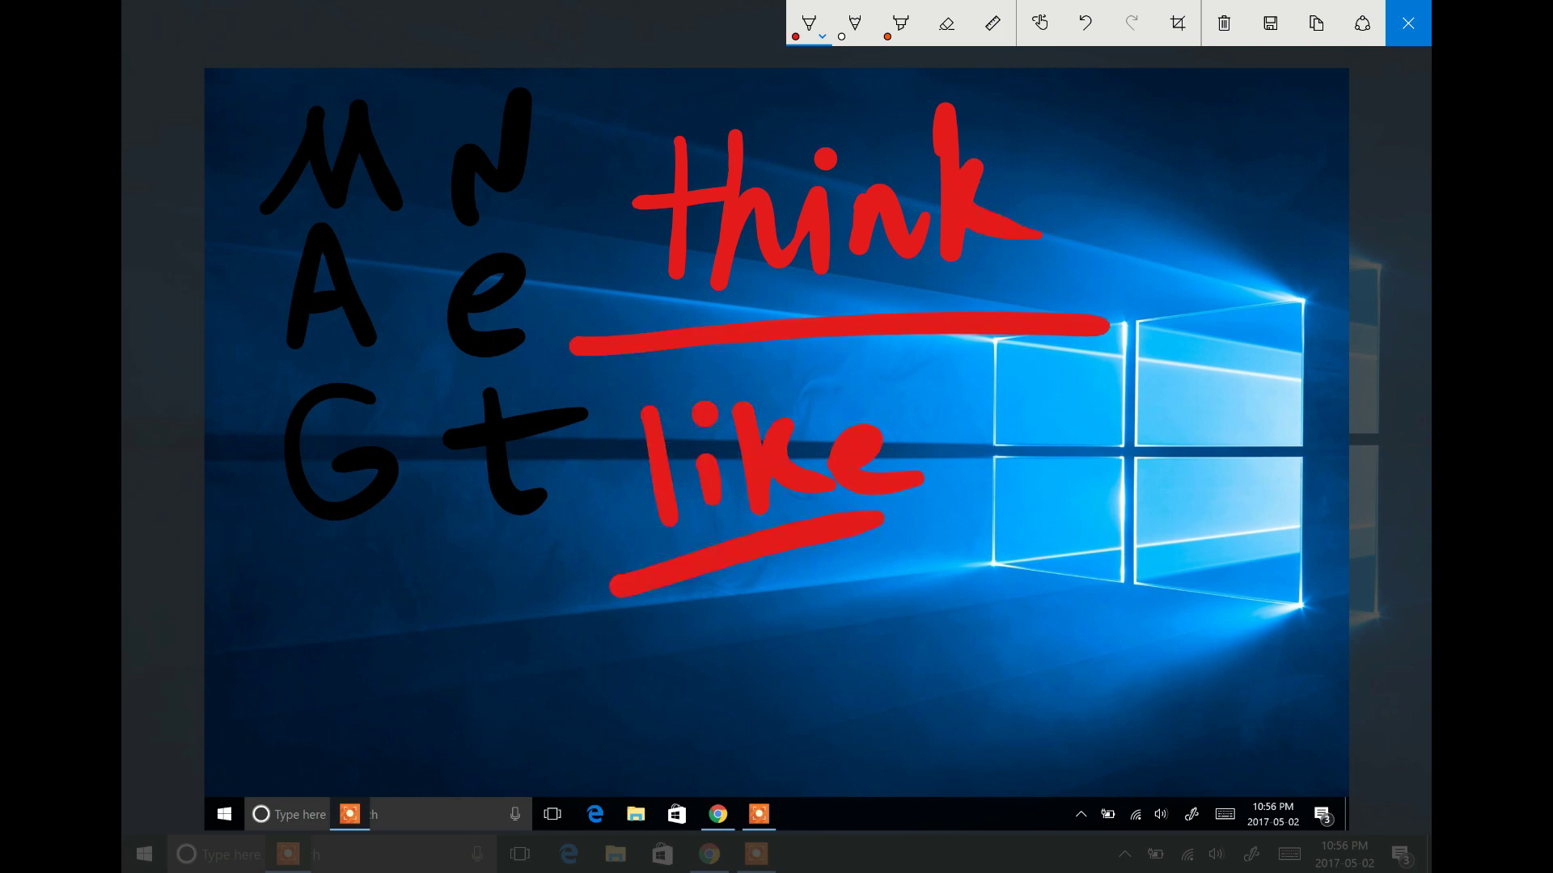
Write "share" in red below the underlined "like".
mouse_move(716, 653)
left_mouse_down()
mouse_move(724, 718)
mouse_move(683, 744)
left_mouse_up()
left_click_drag(756, 586, 845, 679)
mouse_move(858, 639)
left_mouse_down()
mouse_move(910, 646)
mouse_move(1059, 614)
left_mouse_up()
Set the pen color to white and draw a long curved arrow down to the sketch's lower-right corner.
left_click(809, 23)
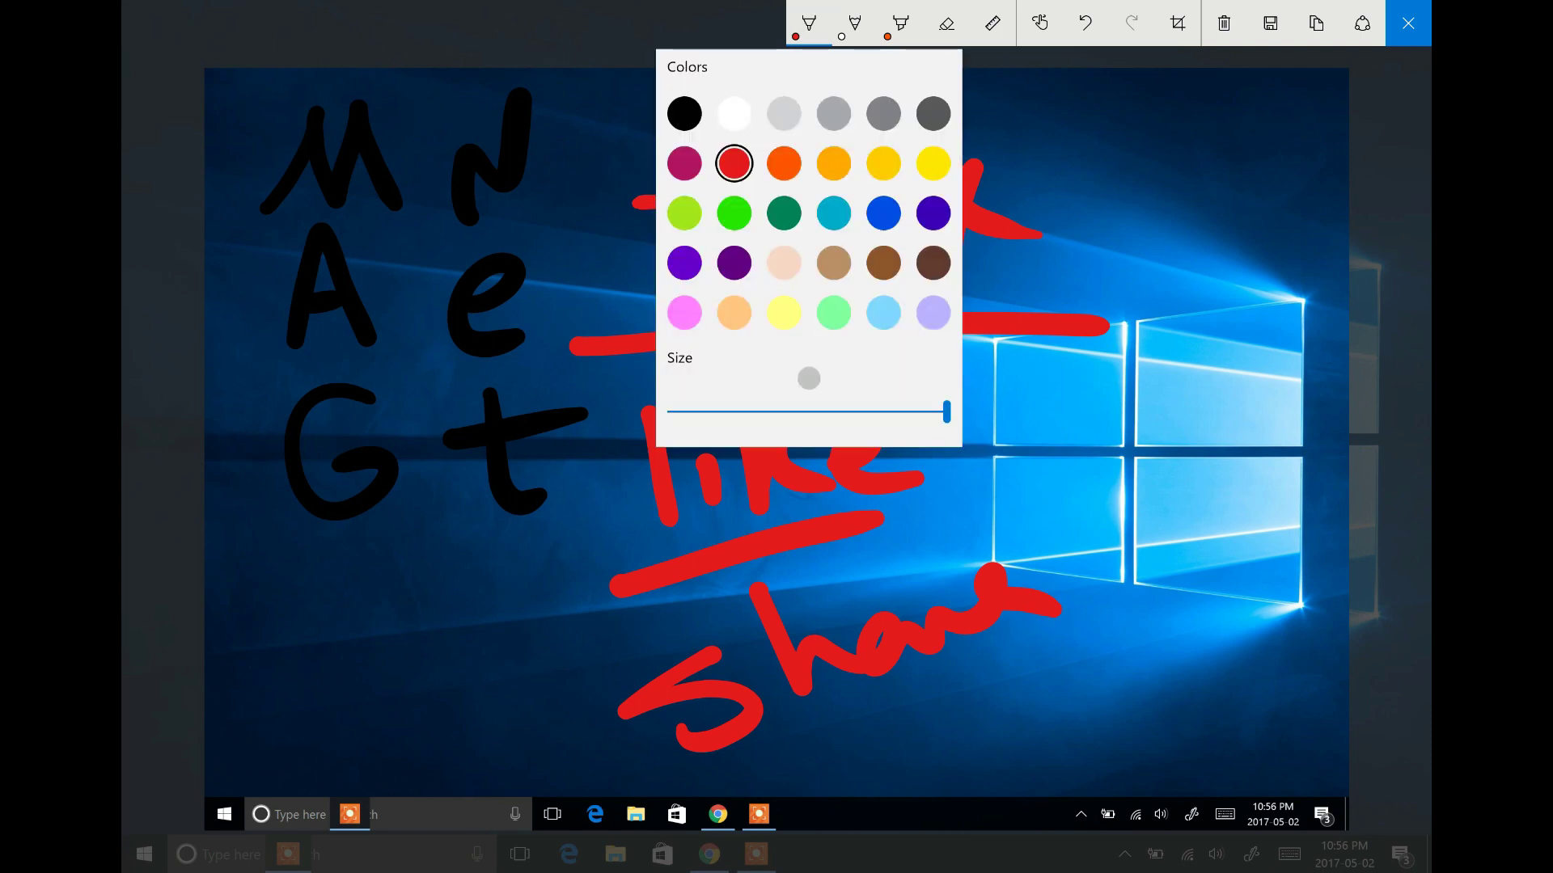
left_click(734, 113)
left_click_drag(1088, 166, 1290, 732)
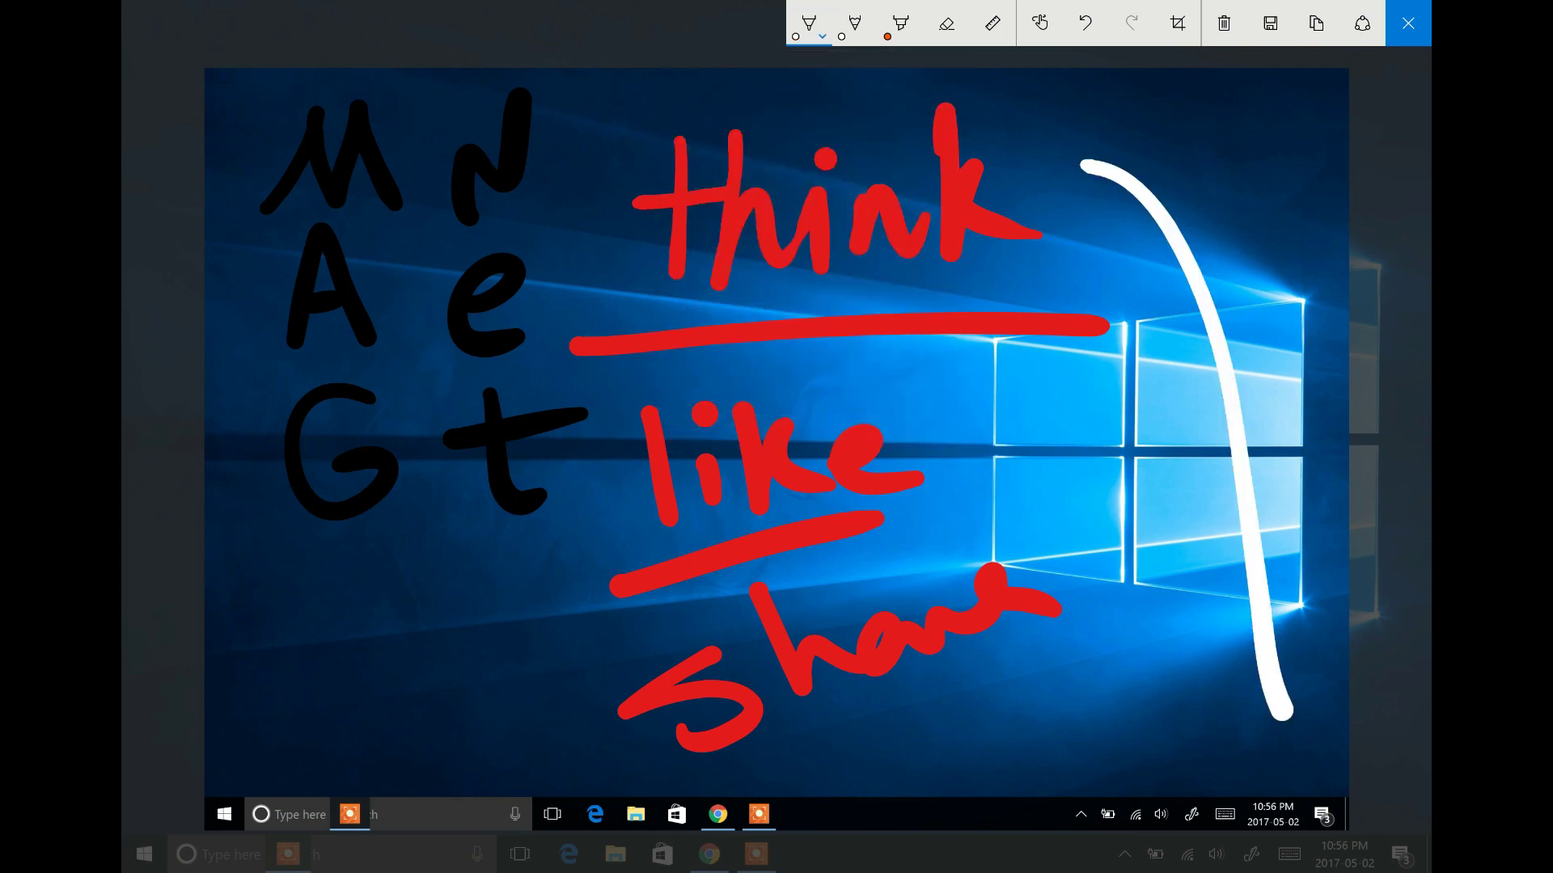
left_click_drag(1314, 659, 1229, 764)
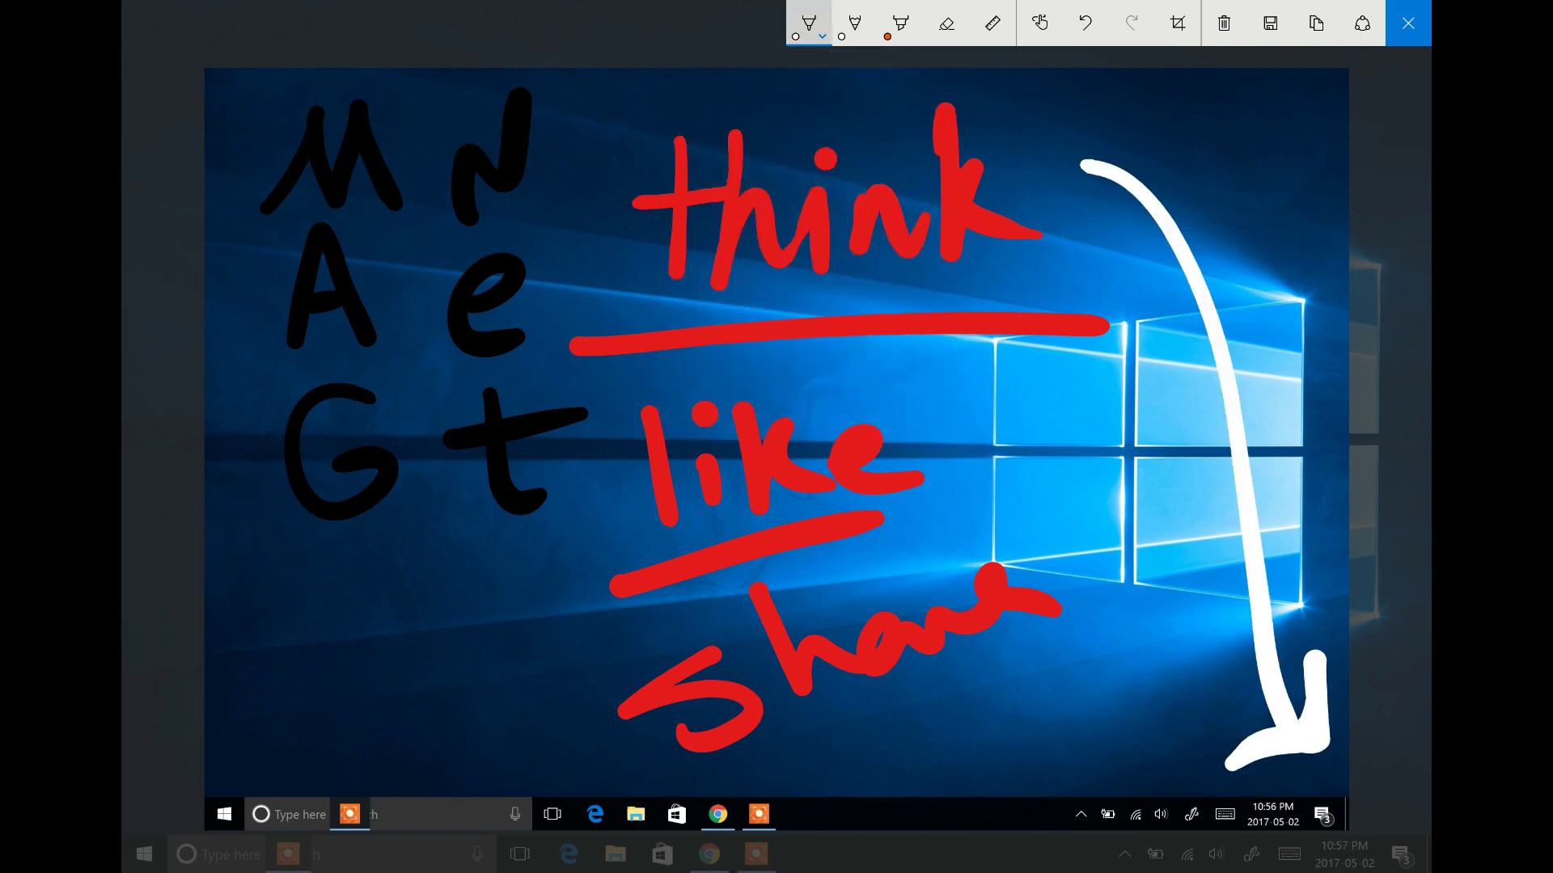
Thin the white pen and draw a small rectangle with a smaller box inside it beside the arrowhead.
left_click(809, 23)
left_click(1043, 412)
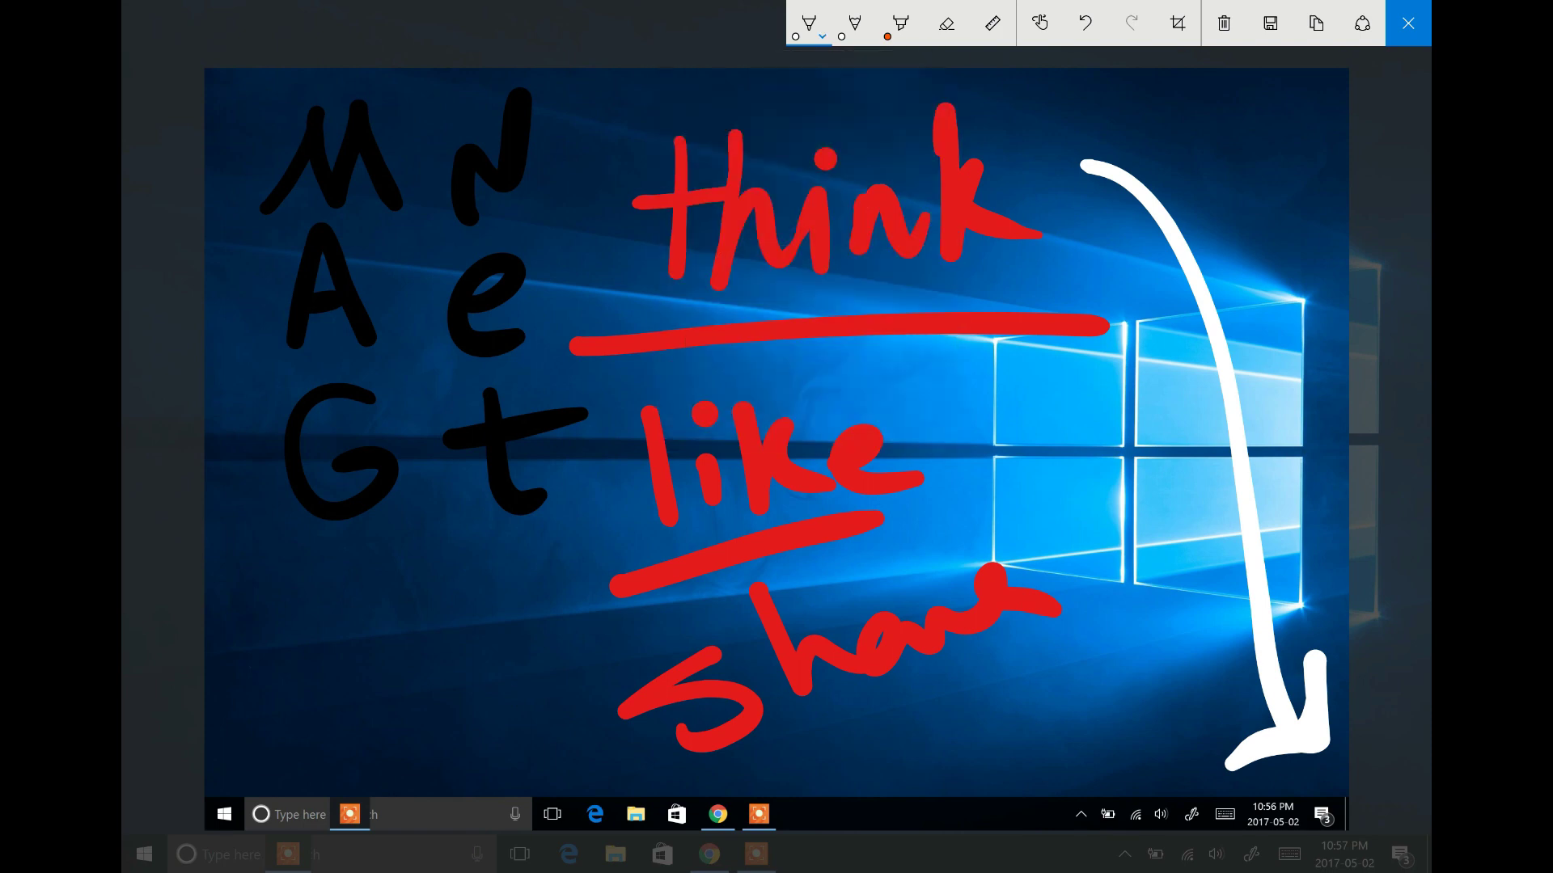
left_click(809, 23)
left_click(808, 23)
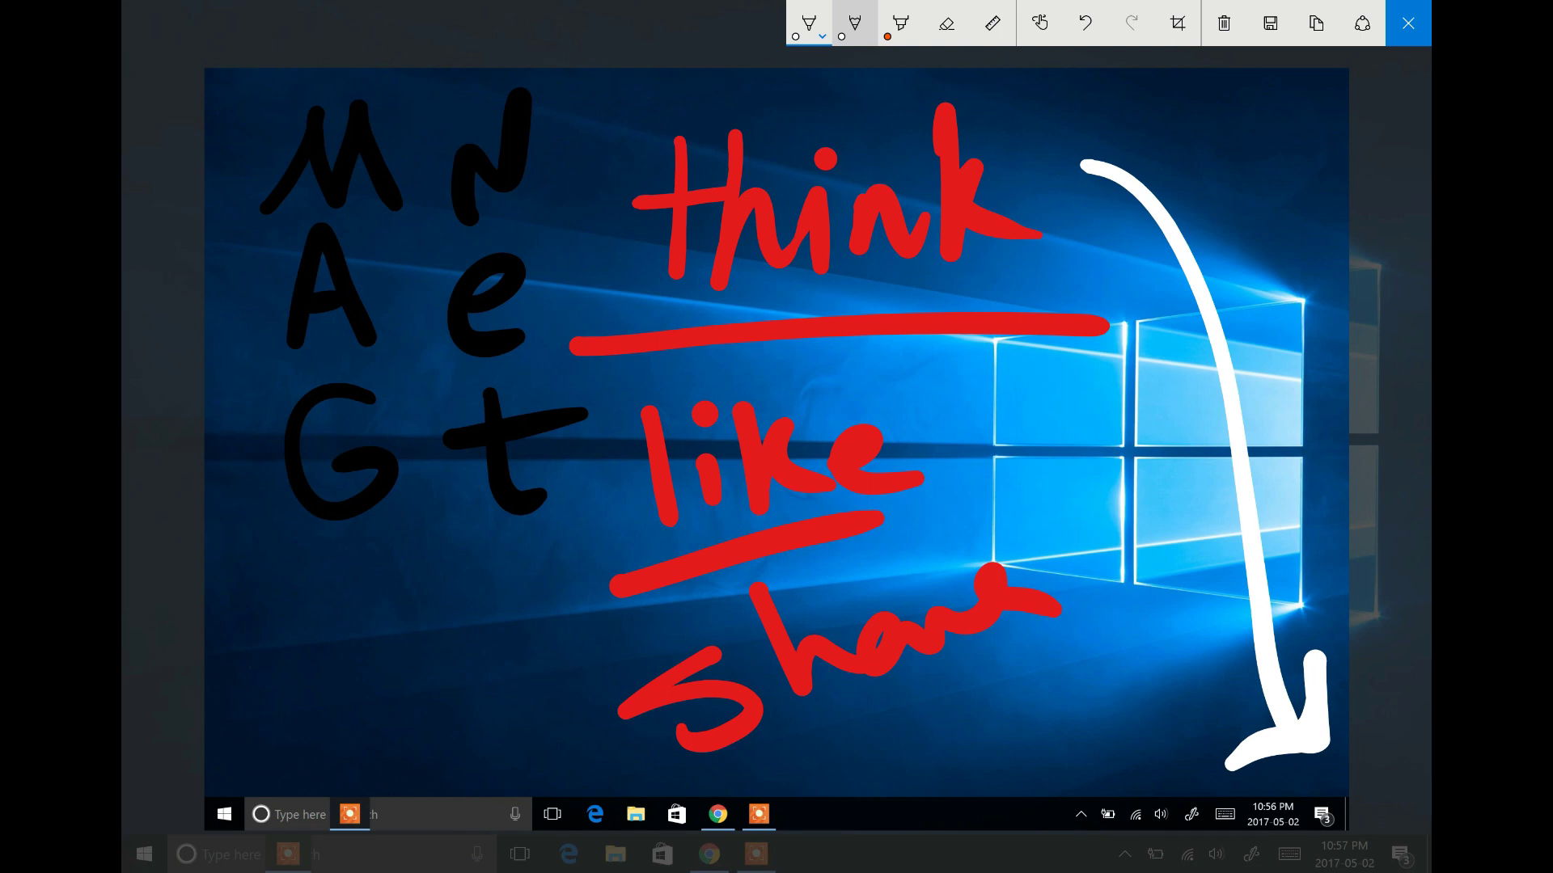
mouse_move(1056, 713)
left_mouse_down()
mouse_move(1119, 772)
mouse_move(1003, 733)
mouse_move(1080, 711)
mouse_move(1076, 761)
mouse_move(1128, 728)
mouse_move(1050, 754)
left_mouse_up()
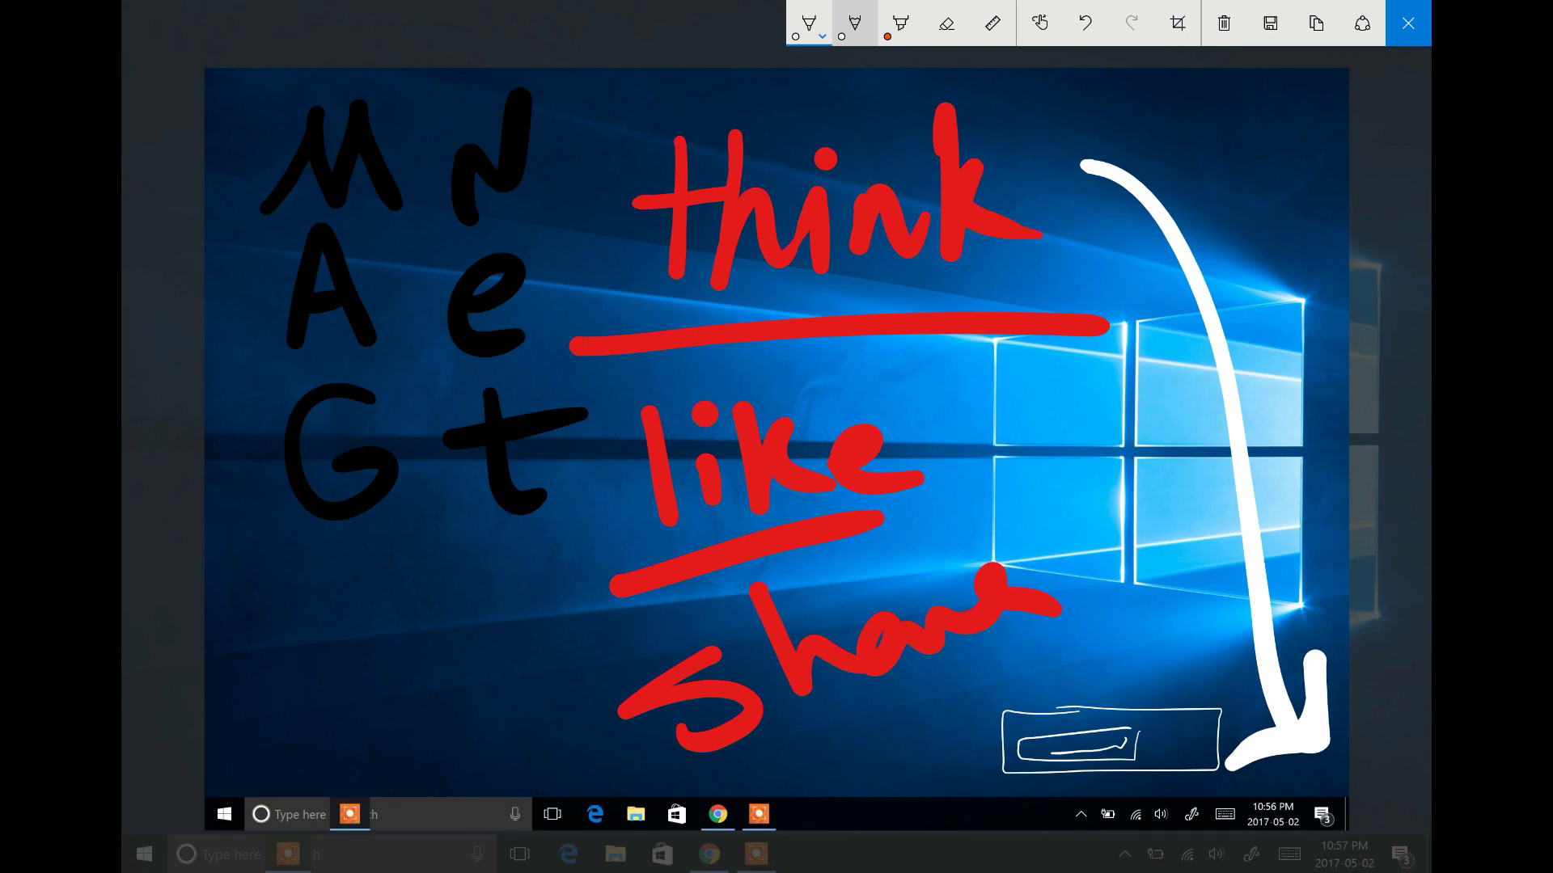